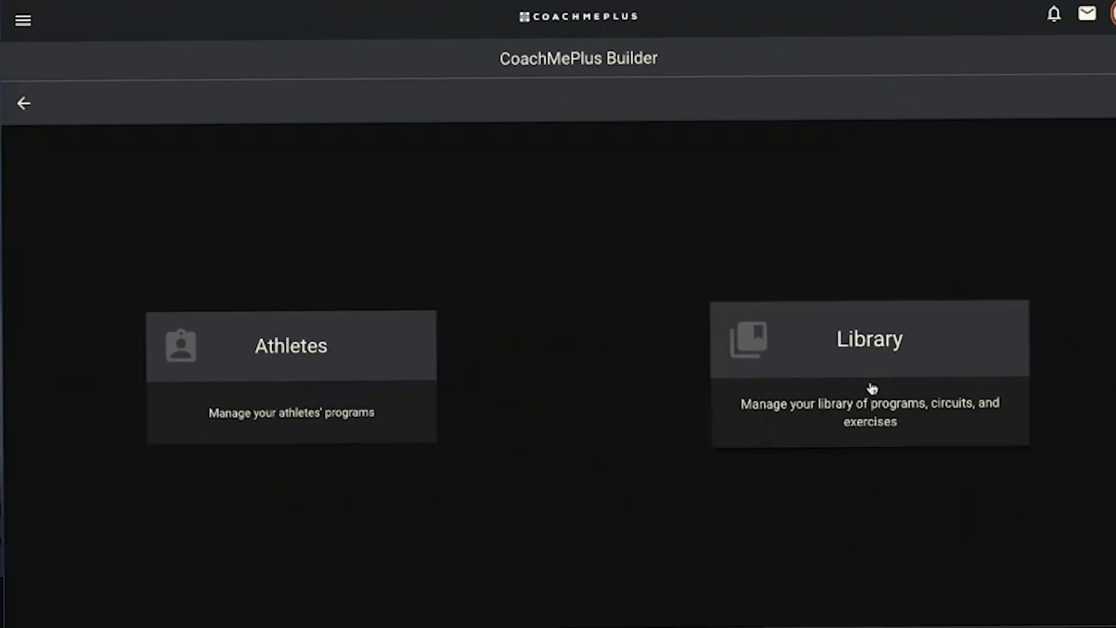
Step: Open the exercises section of the library and browse the exercise list
click(866, 388)
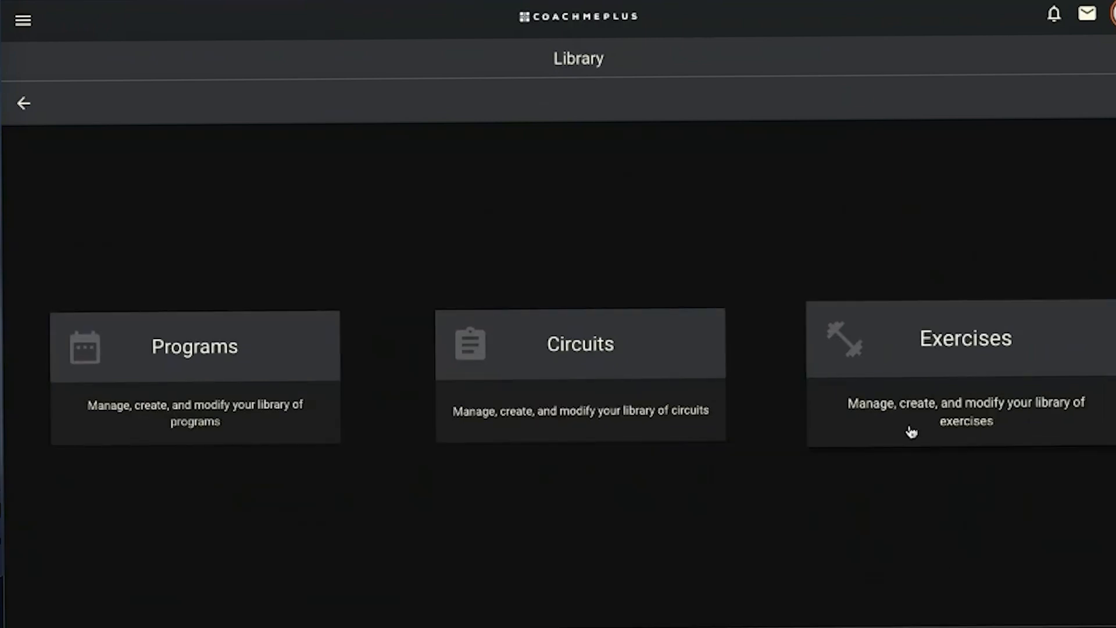
click(914, 409)
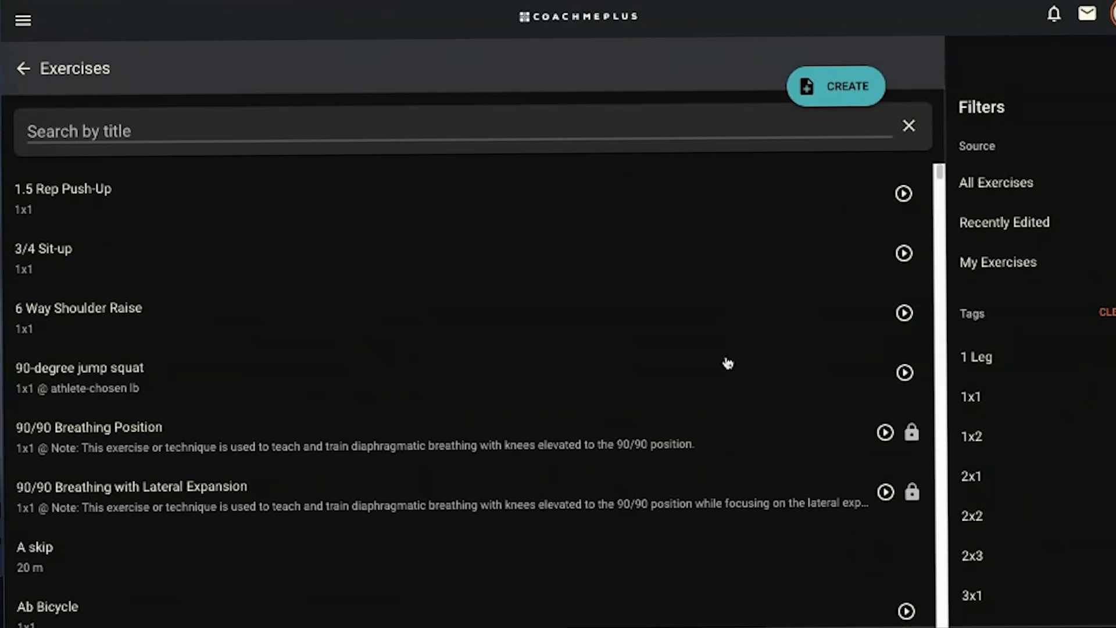
scroll(726, 375, down, 1)
scroll(725, 377, down, 3)
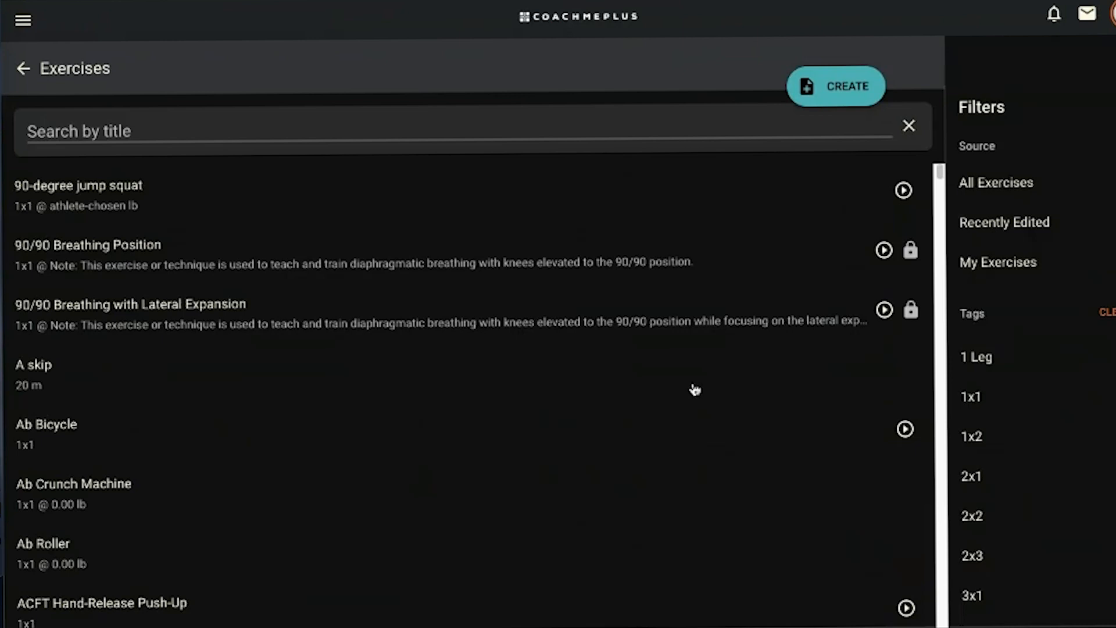
Step: Open the Ab Bicycle exercise, review its details and tags, and return to the exercise list
click(156, 441)
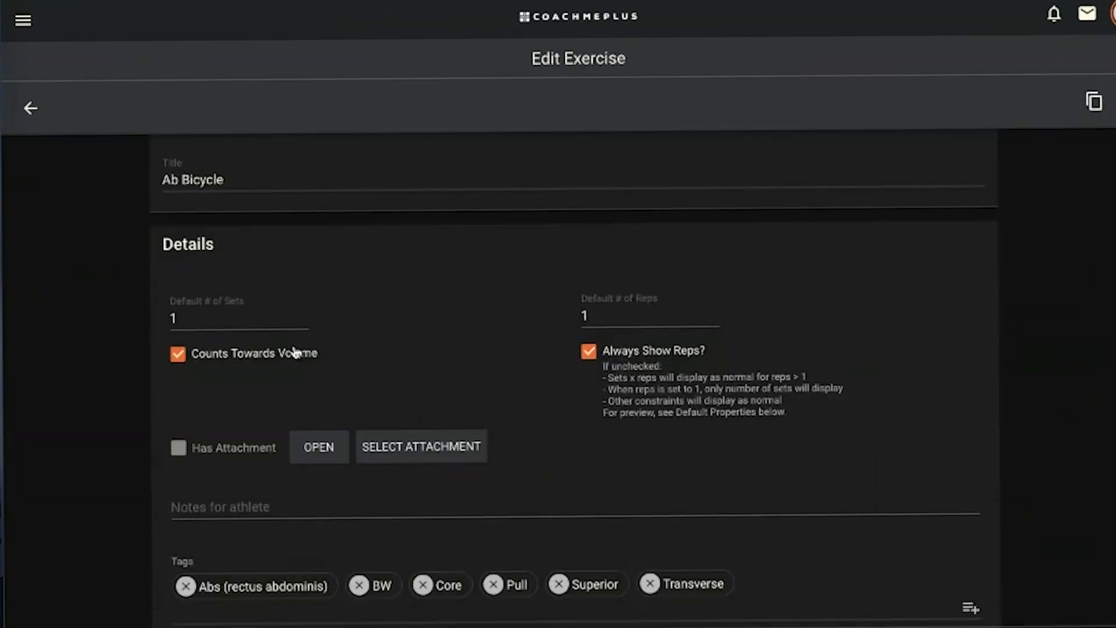
scroll(337, 367, down, 1)
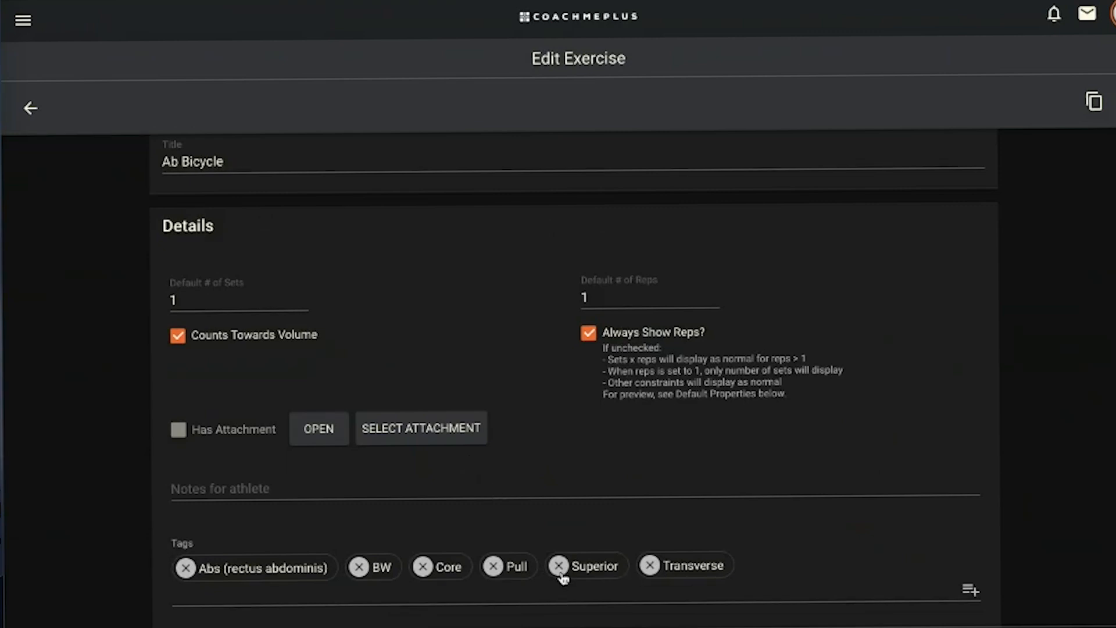
scroll(236, 486, down, 1)
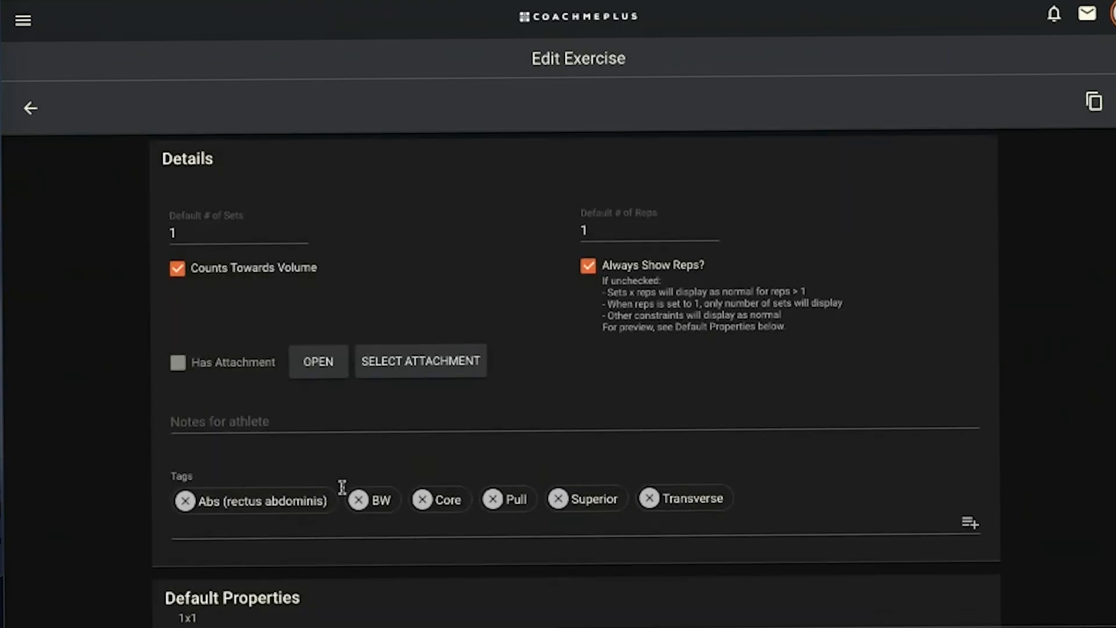
scroll(430, 470, up, 1)
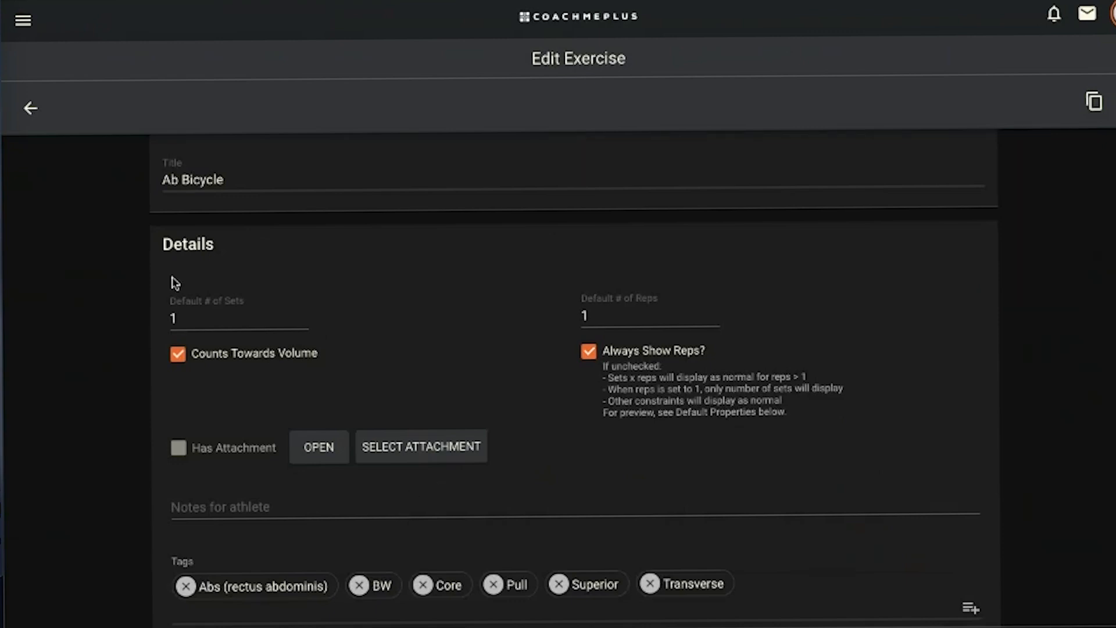
click(28, 108)
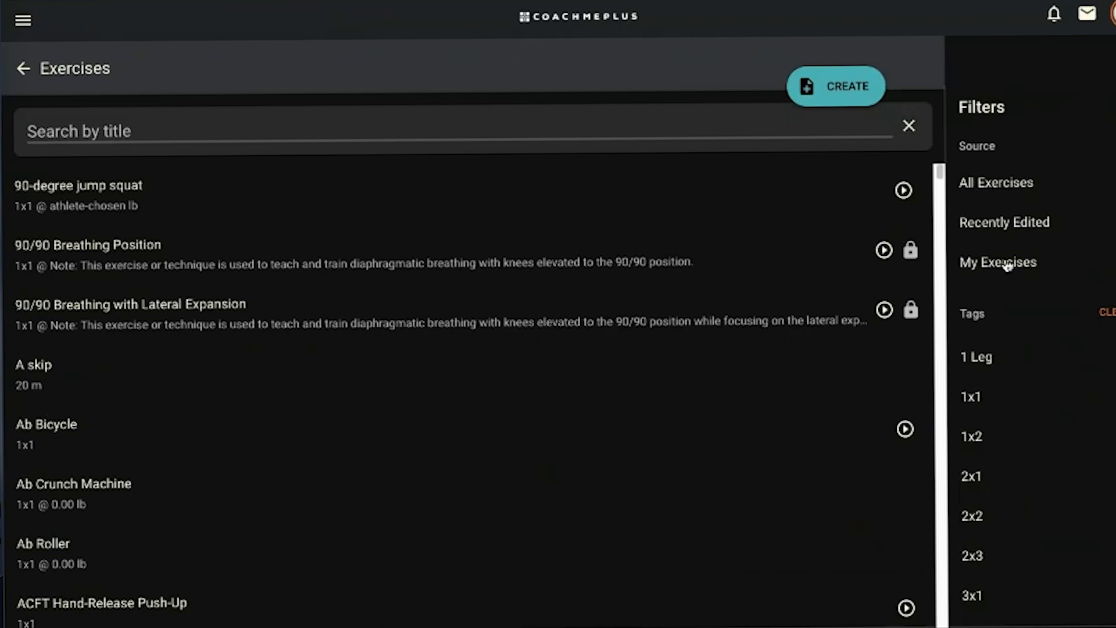
Step: Look through the source and tag filters available for the exercise list
scroll(1078, 430, down, 1)
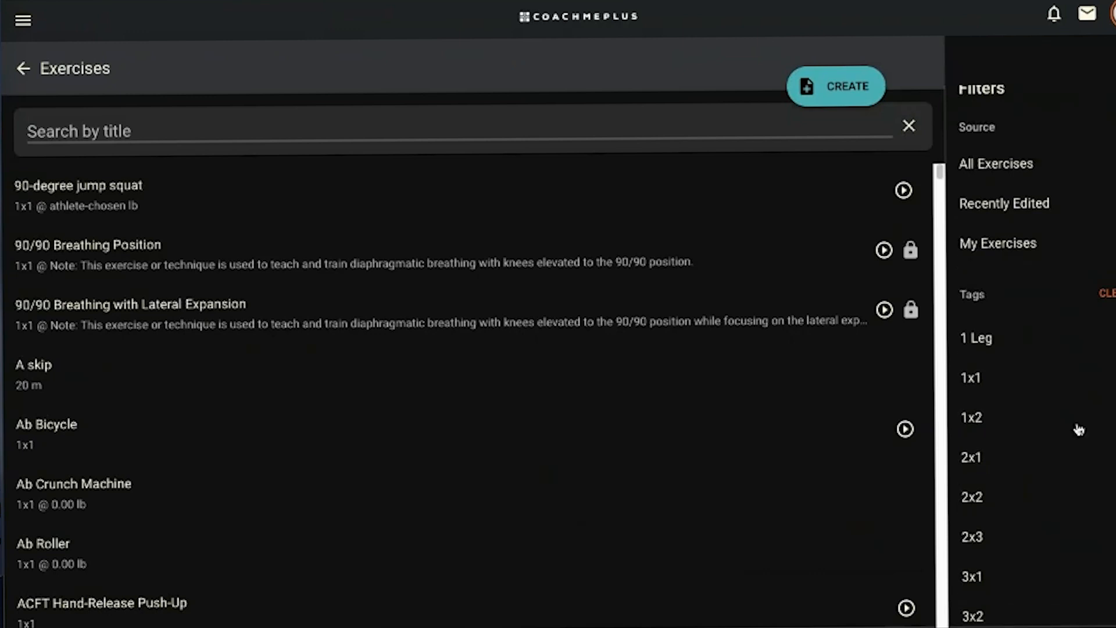
scroll(1079, 430, down, 4)
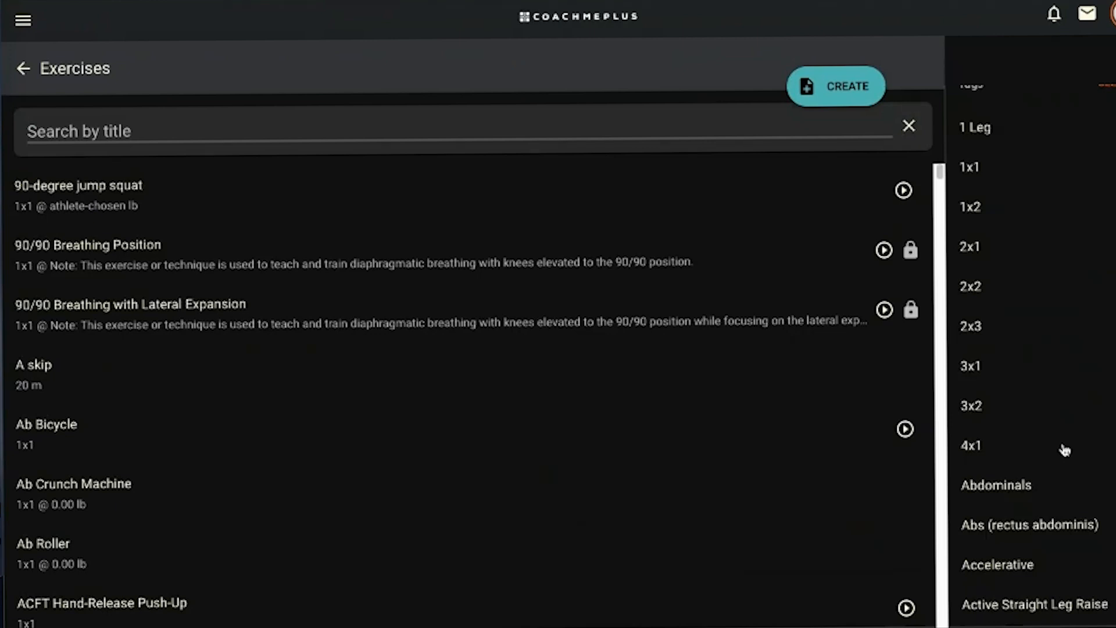
scroll(1065, 450, down, 1)
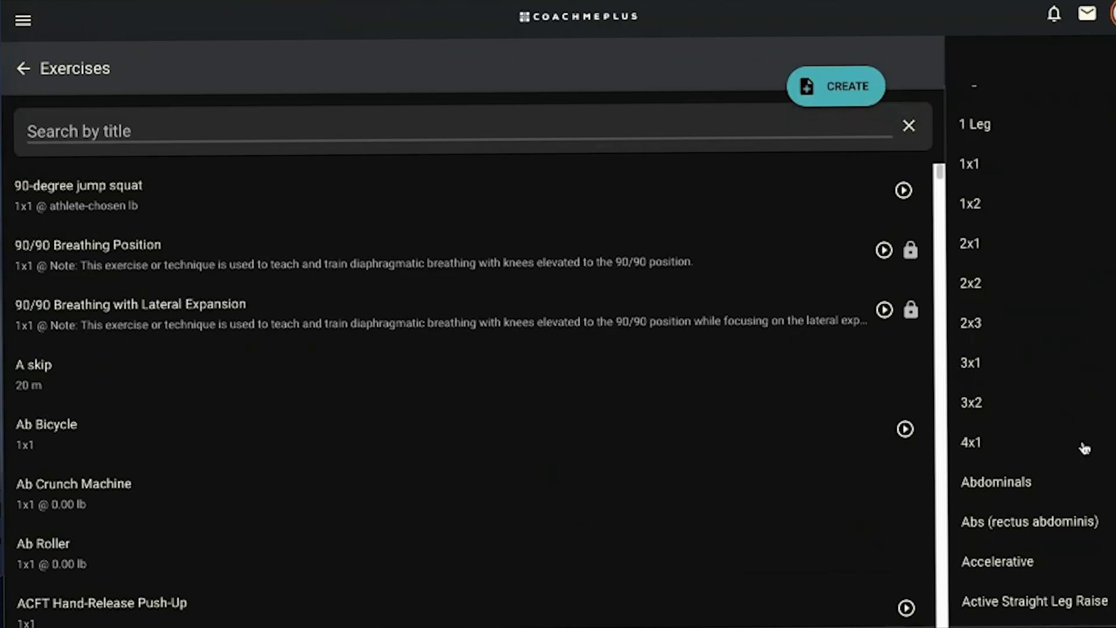
scroll(1070, 453, down, 2)
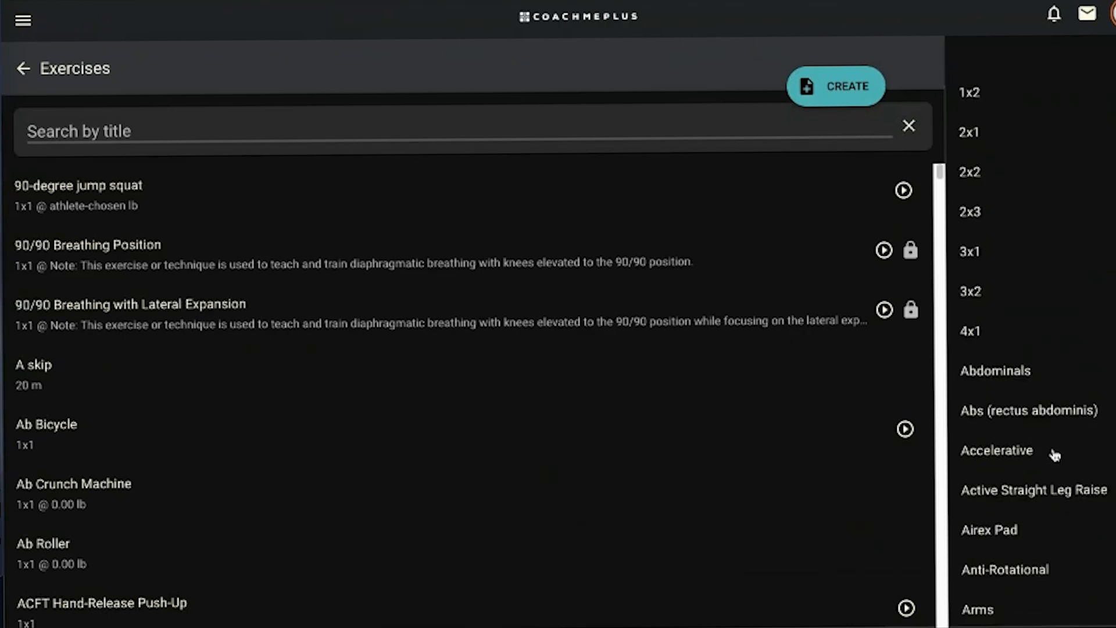
scroll(1046, 446, up, 1)
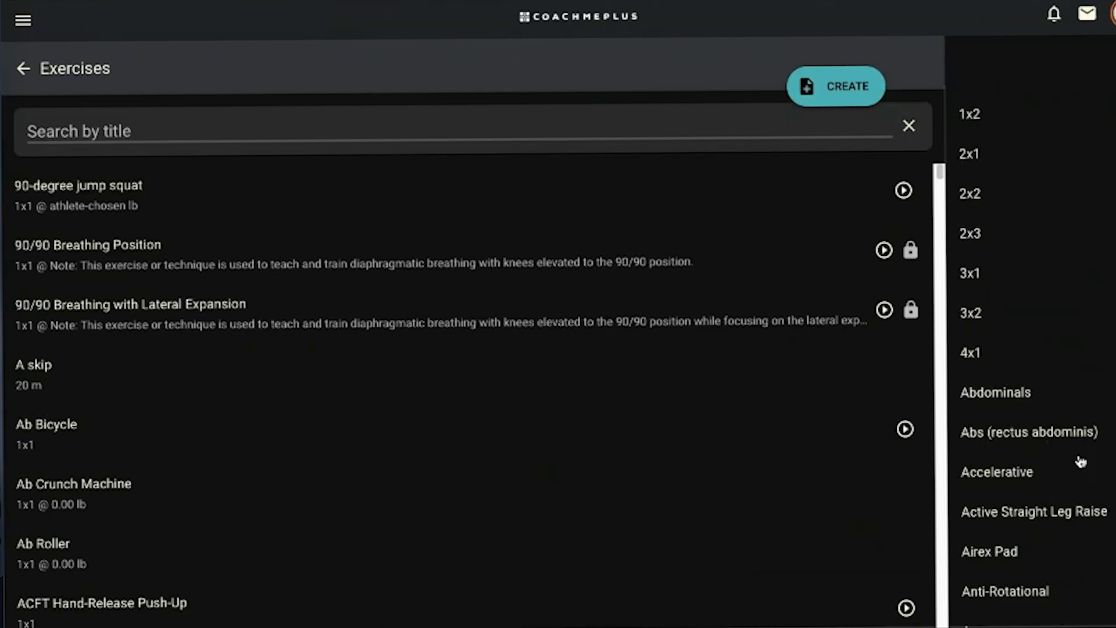
scroll(1078, 457, up, 2)
scroll(1078, 457, up, 5)
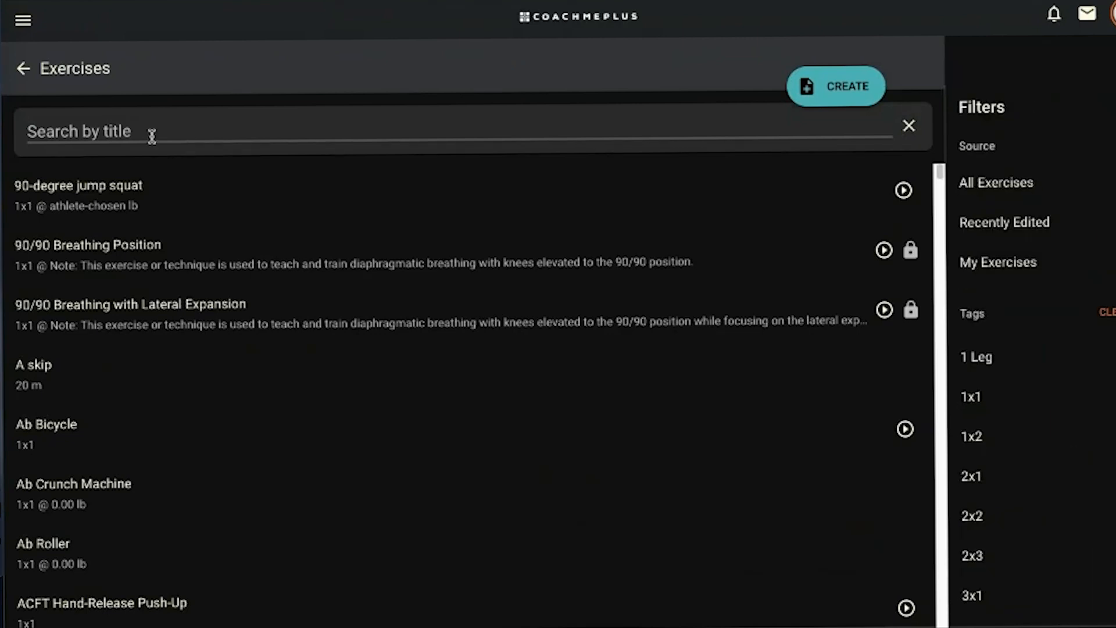
Step: Search the exercises by title for "Pushup" and clear the search
click(147, 129)
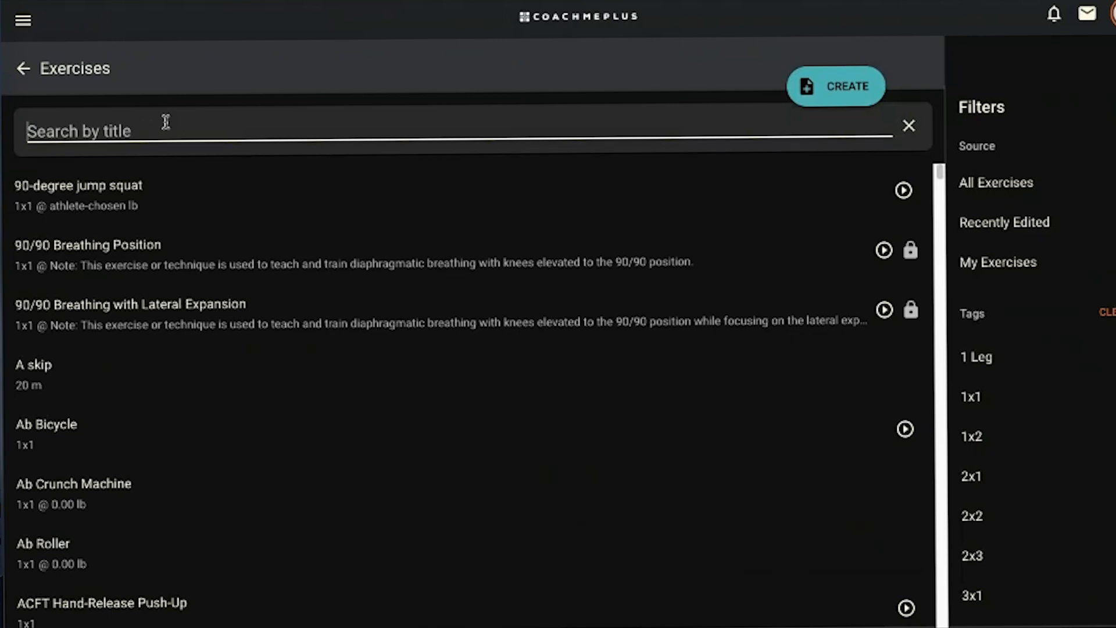
text(Push up)
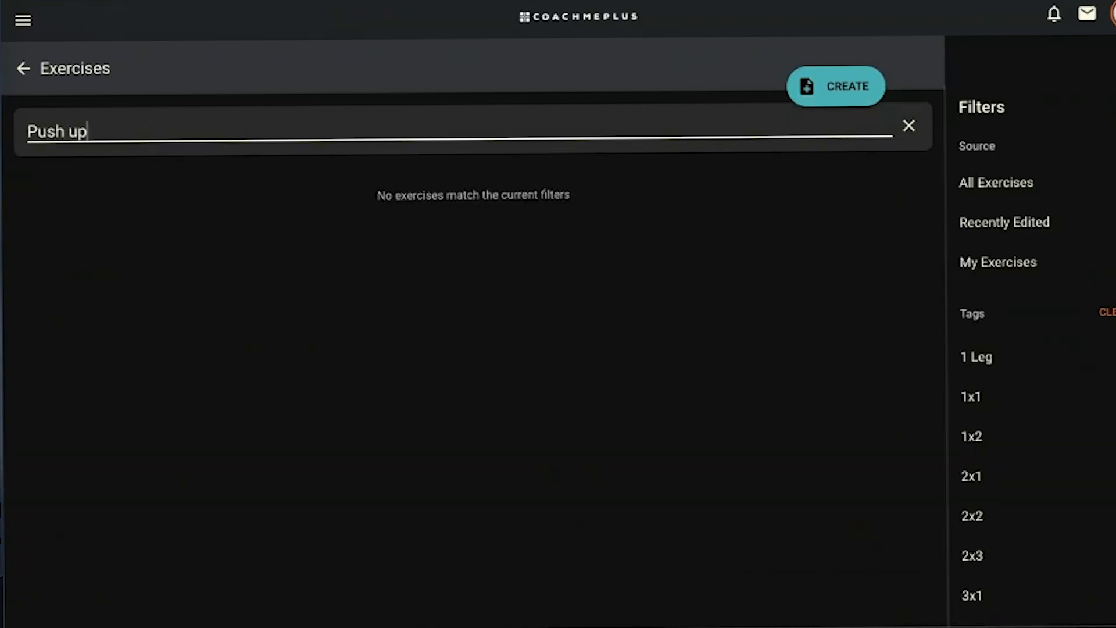
key(BackSpace)
key(BackSpace)
key(BackSpace)
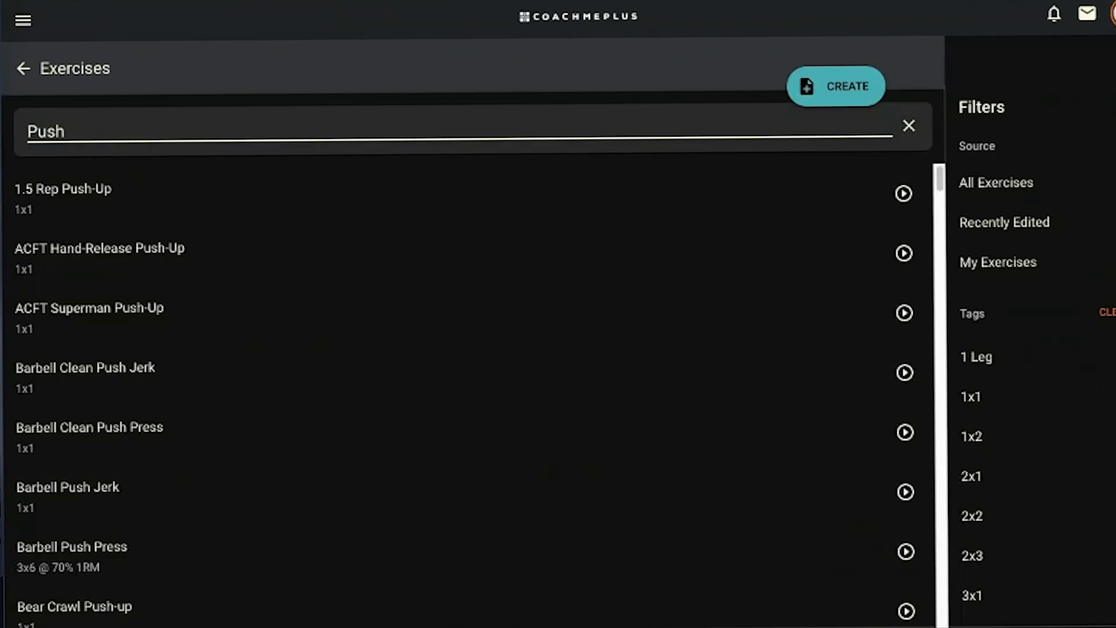
text(up)
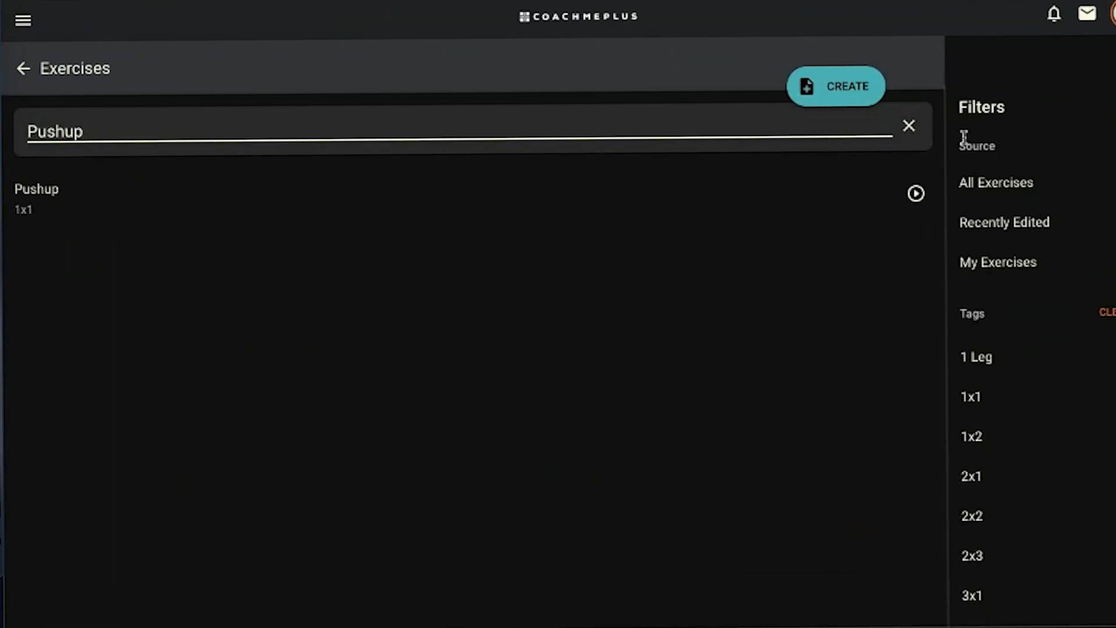
click(910, 127)
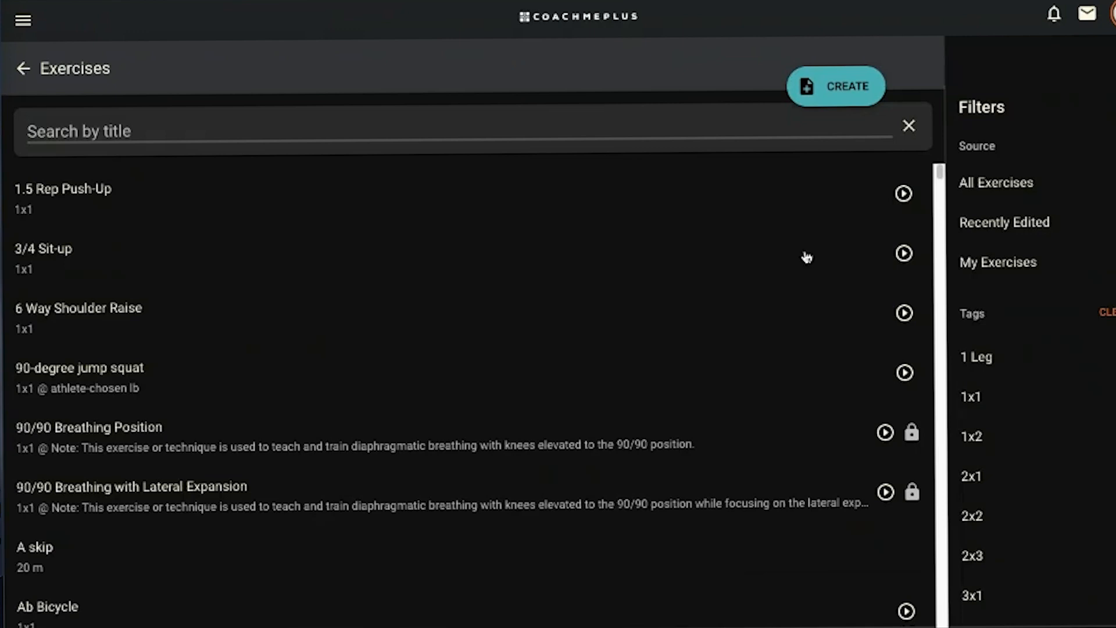
Step: Create a new exercise with the title "Demo Exercise"
click(831, 96)
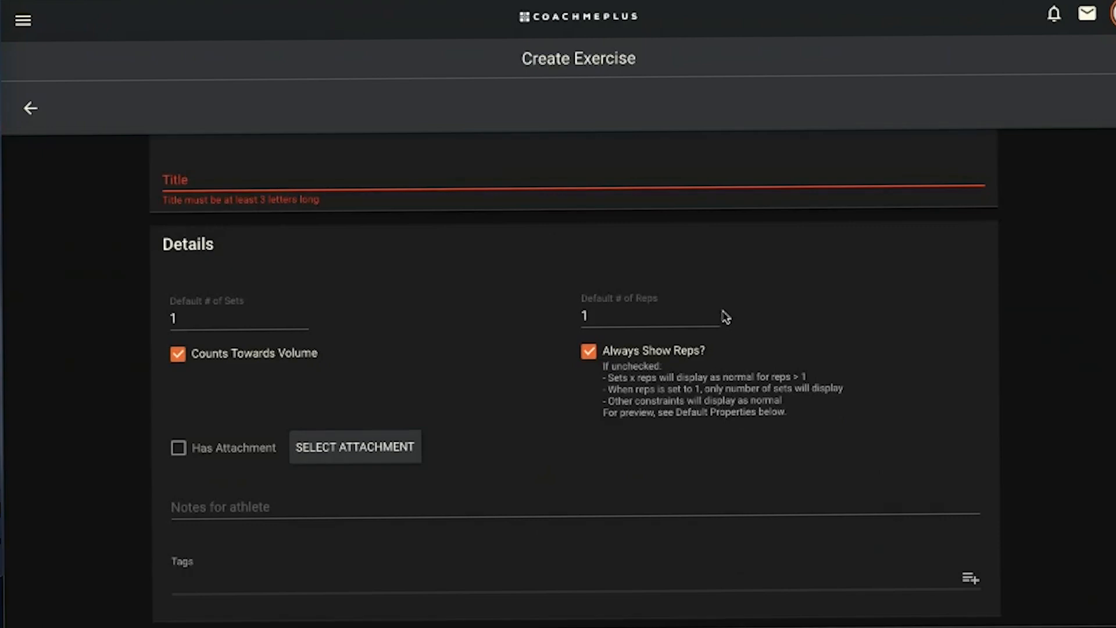
scroll(984, 319, down, 2)
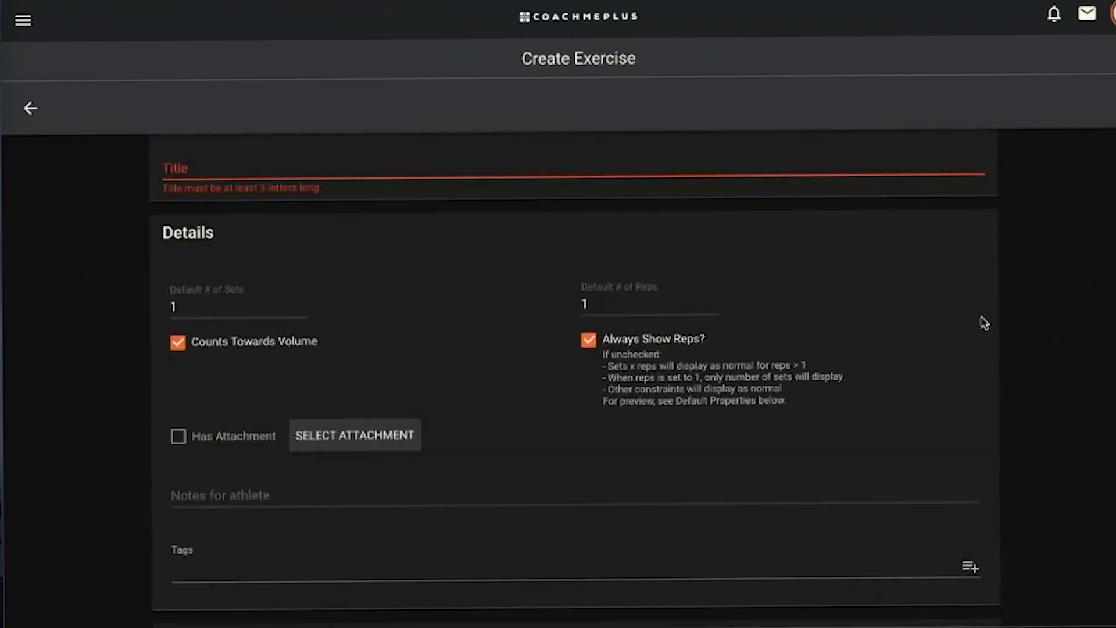
click(690, 168)
text(De)
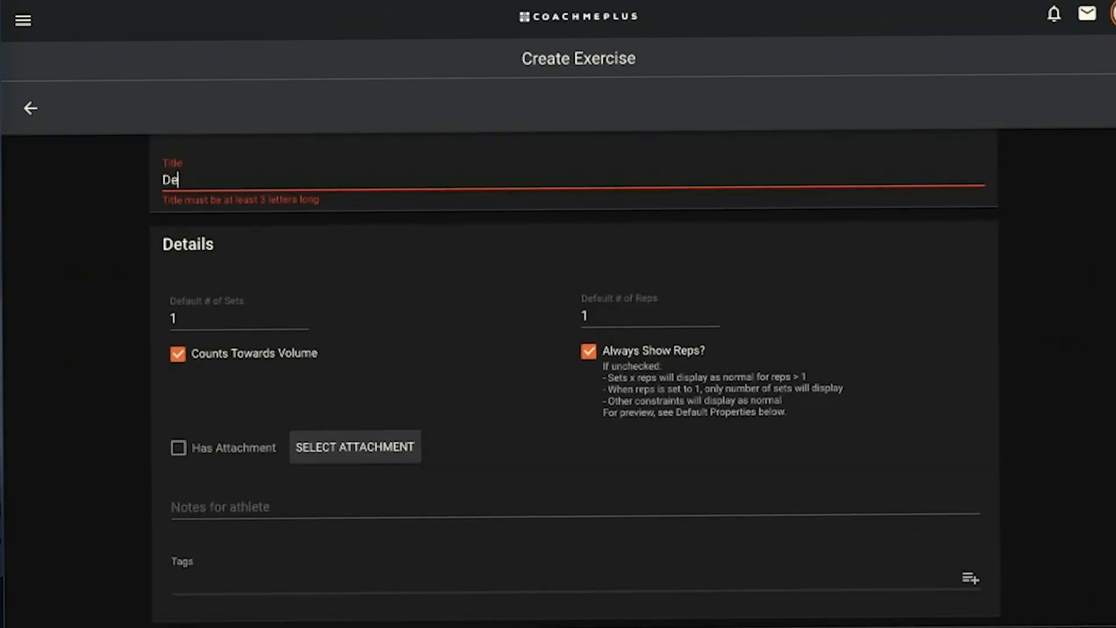
text(mo Exercise)
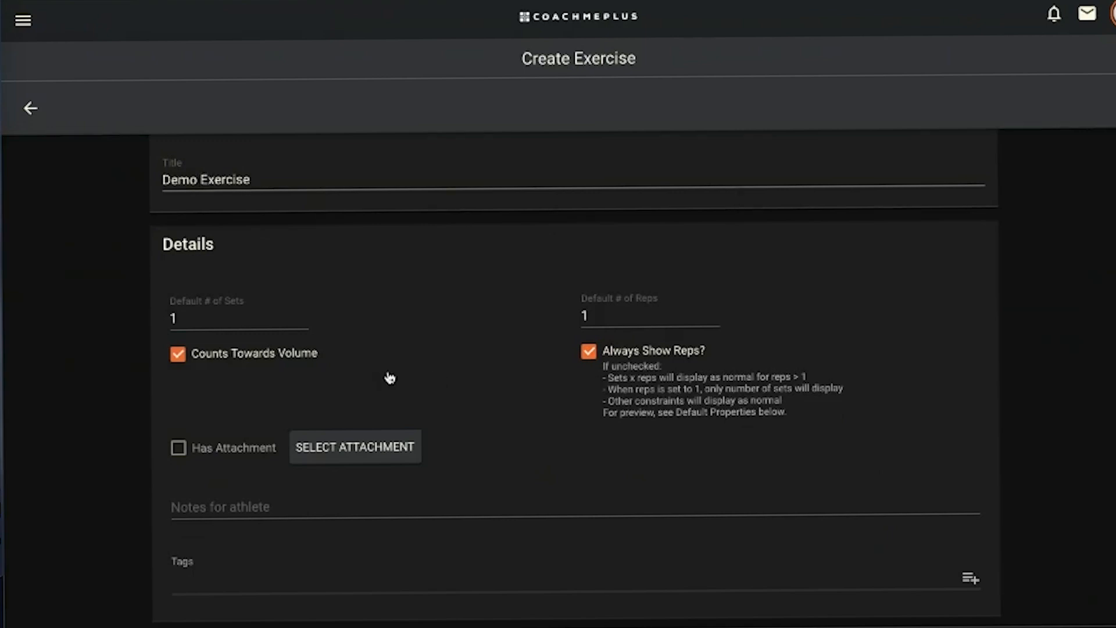
Step: Try a default of 10 reps and try disabling Always Show Reps, restoring both settings
scroll(430, 429, down, 1)
scroll(578, 426, up, 1)
scroll(636, 413, down, 1)
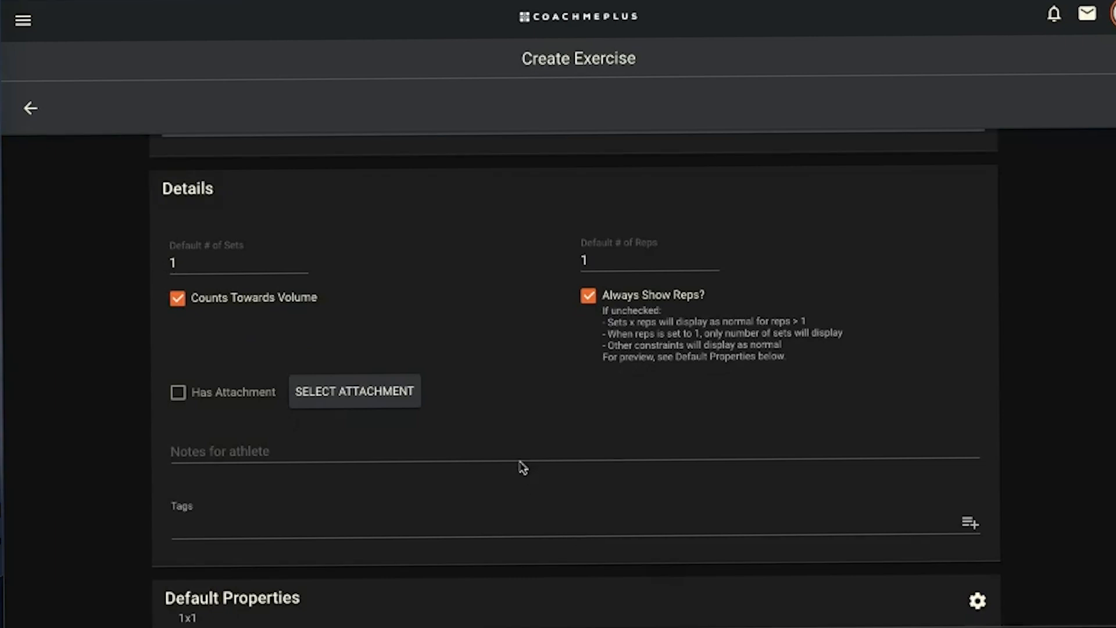
click(639, 263)
text(0)
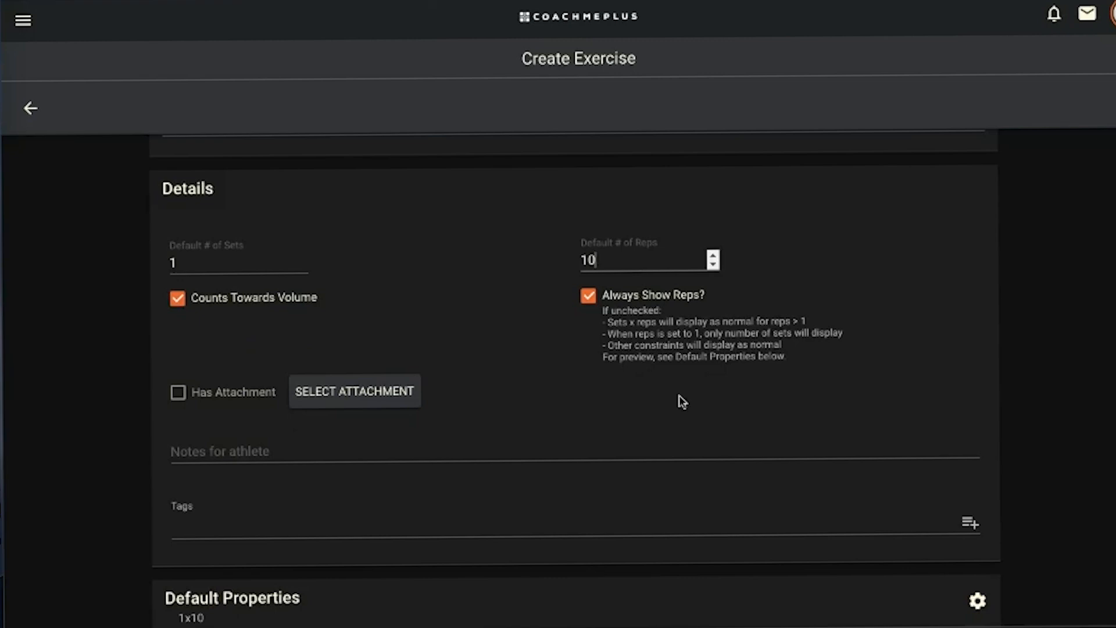
key(BackSpace)
click(589, 298)
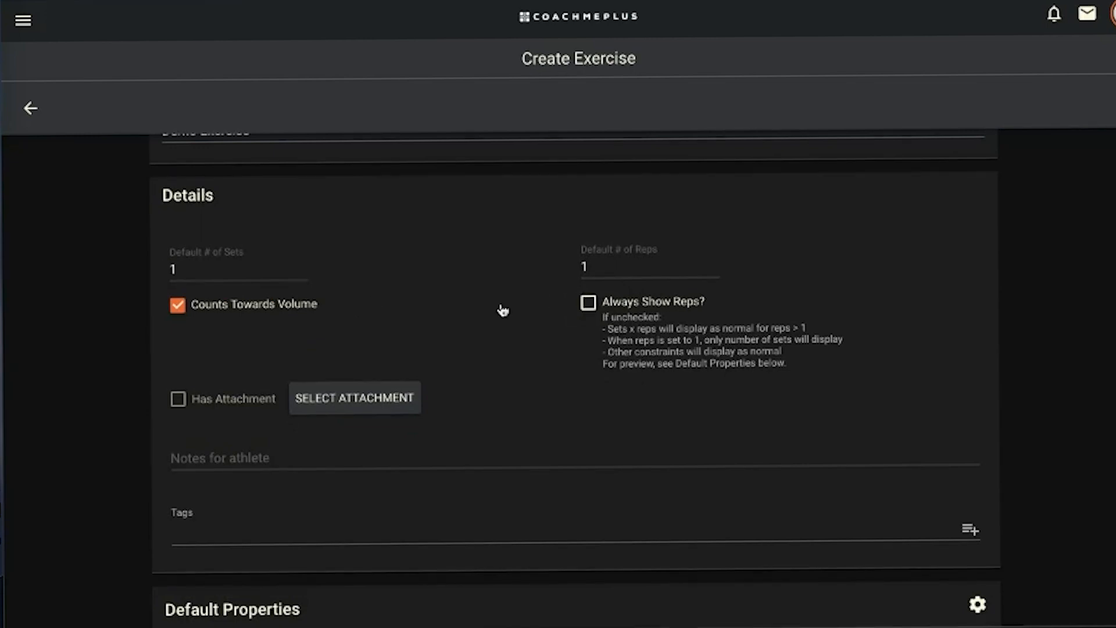
click(589, 302)
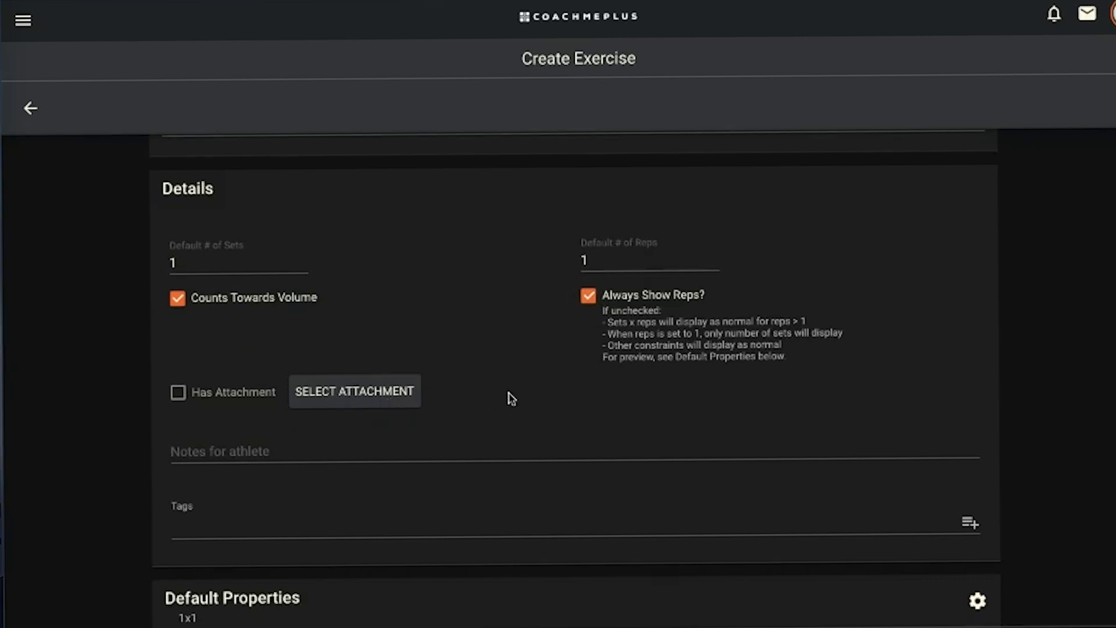
Step: Examine the options for uploading, selecting or linking an attachment, and cancel without adding one
click(347, 392)
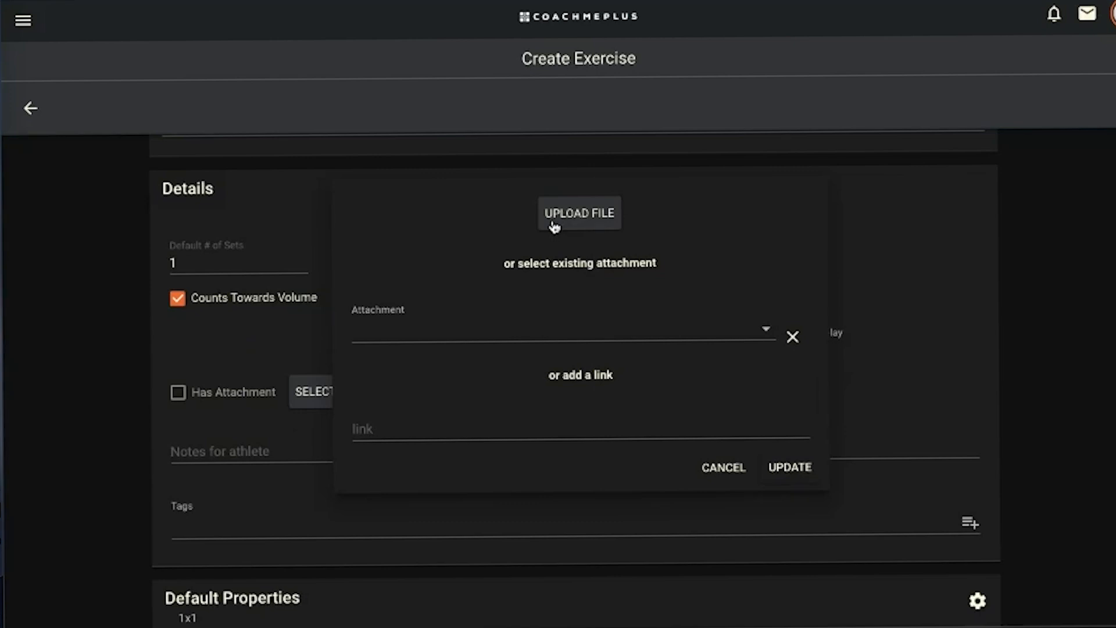
click(559, 421)
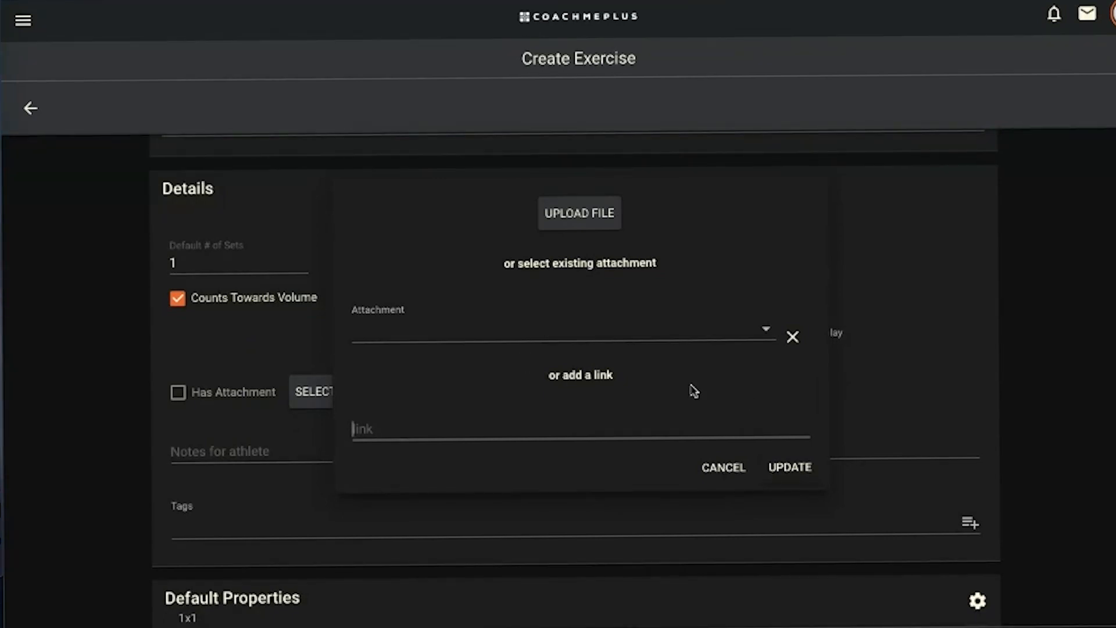
click(725, 468)
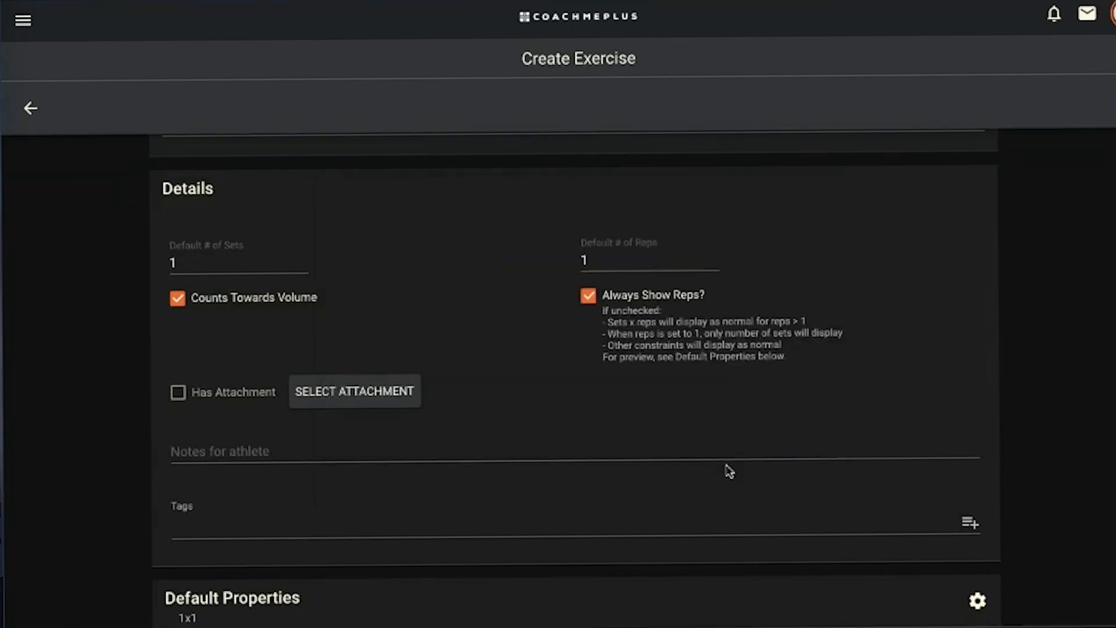
click(630, 452)
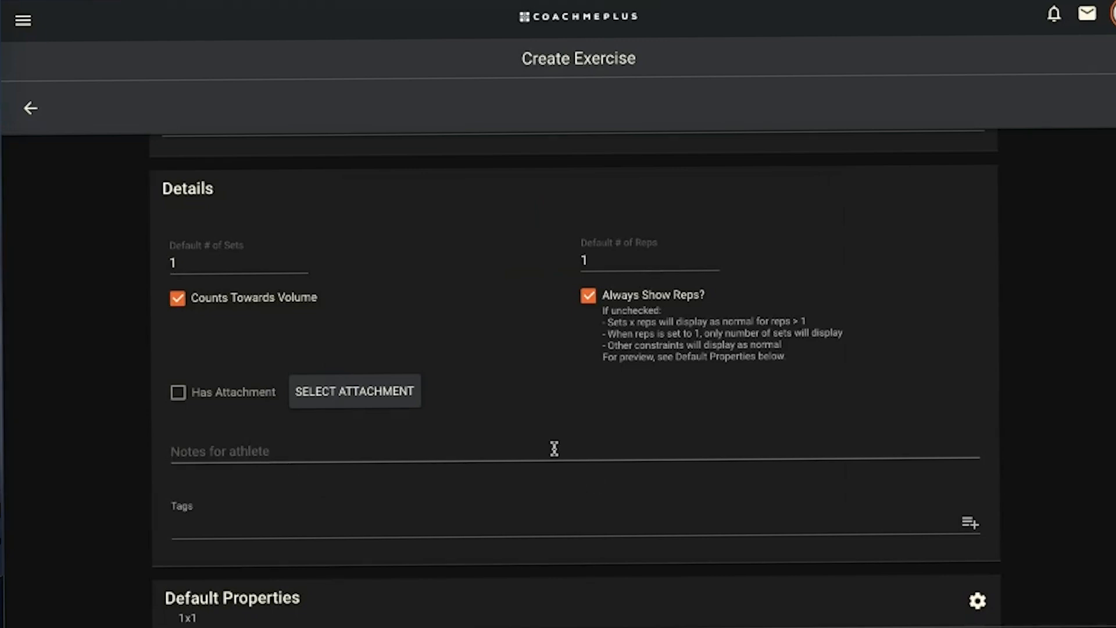
Step: Look through the available tags, search for "Lower", and add the Lower Body tag to the exercise
click(289, 526)
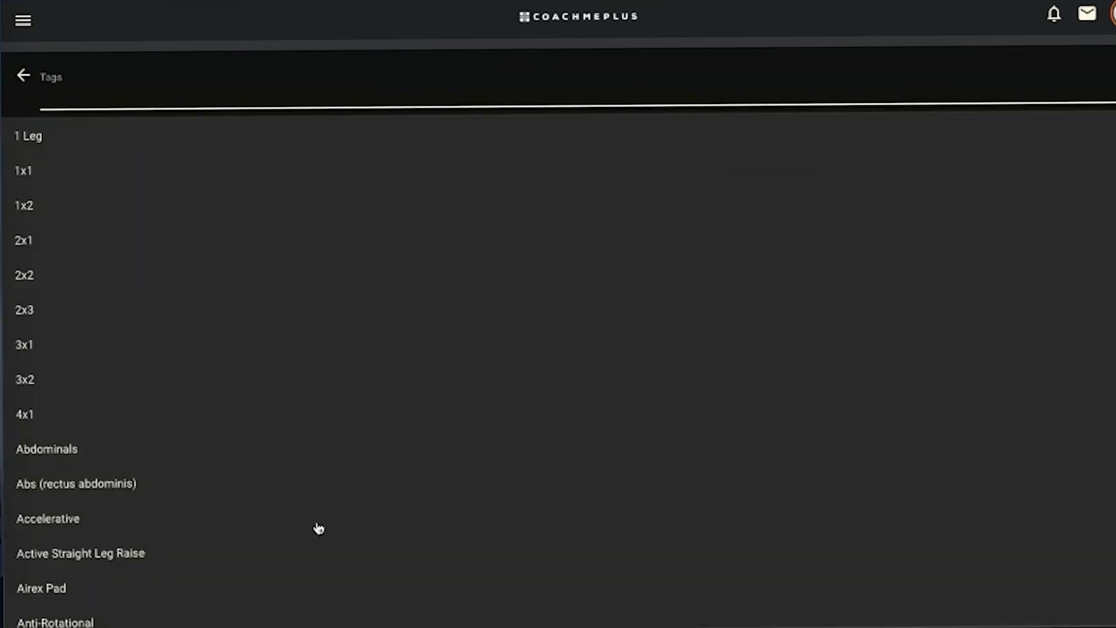
scroll(312, 521, down, 10)
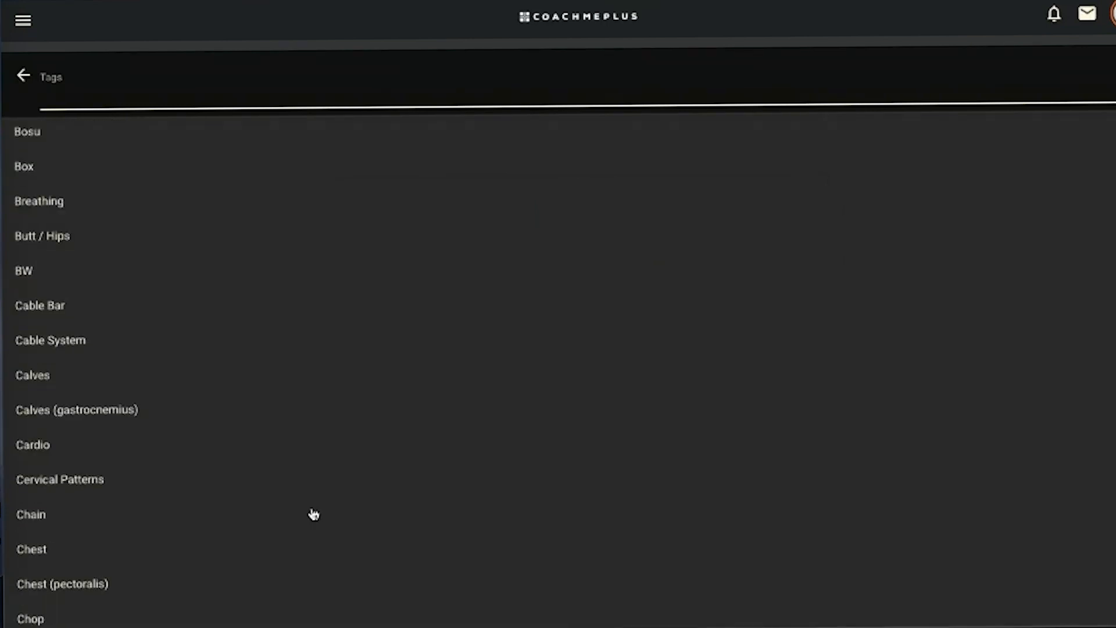
scroll(313, 514, down, 5)
scroll(314, 515, up, 15)
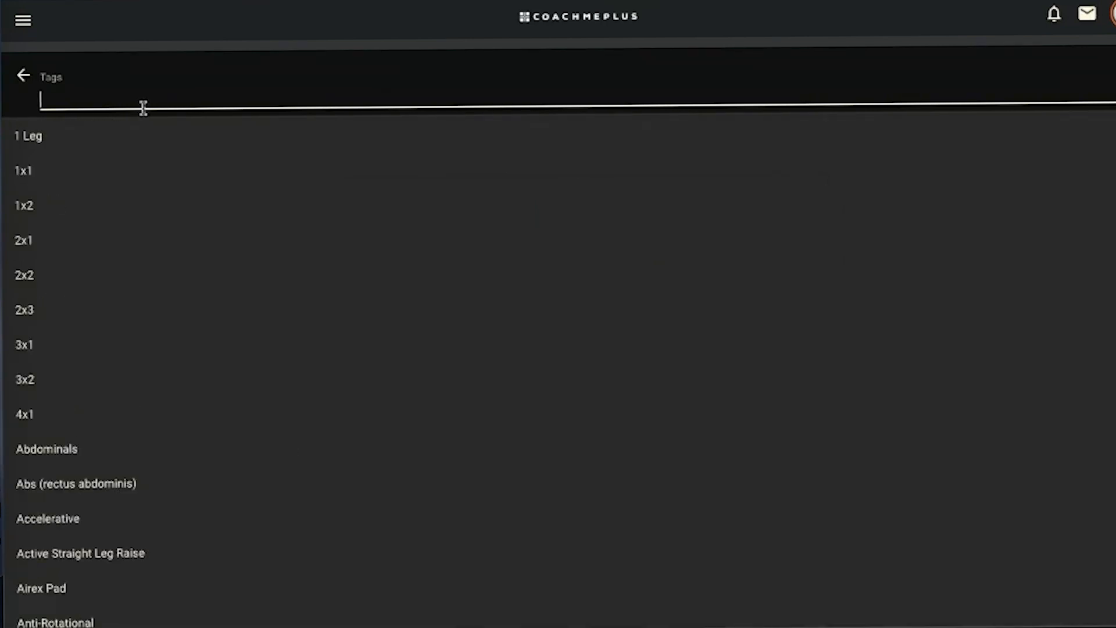
text(L)
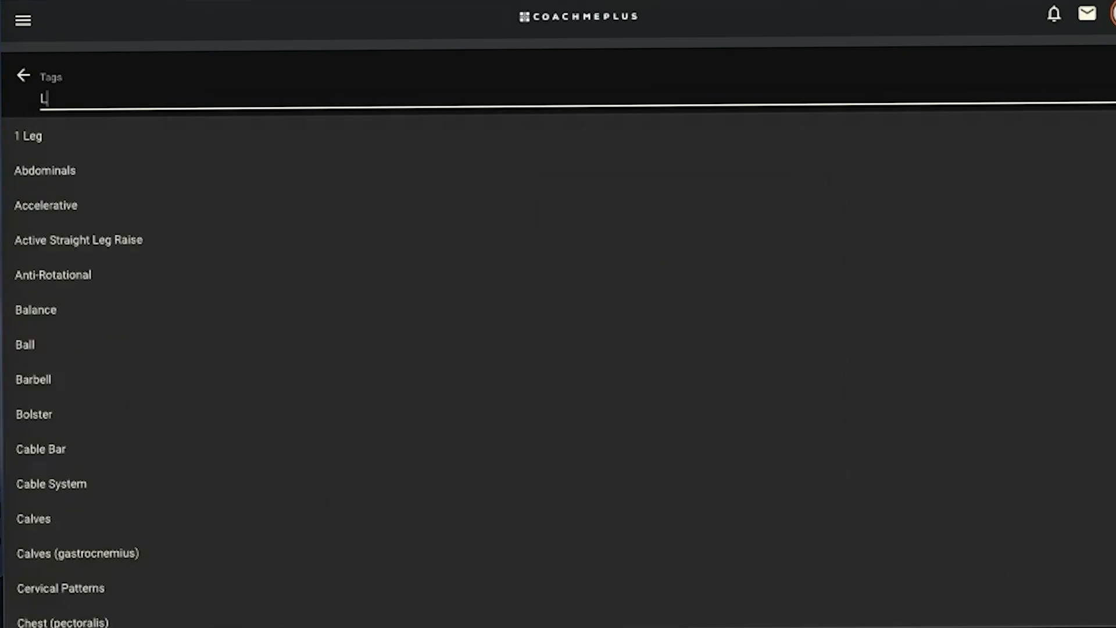
text(ower)
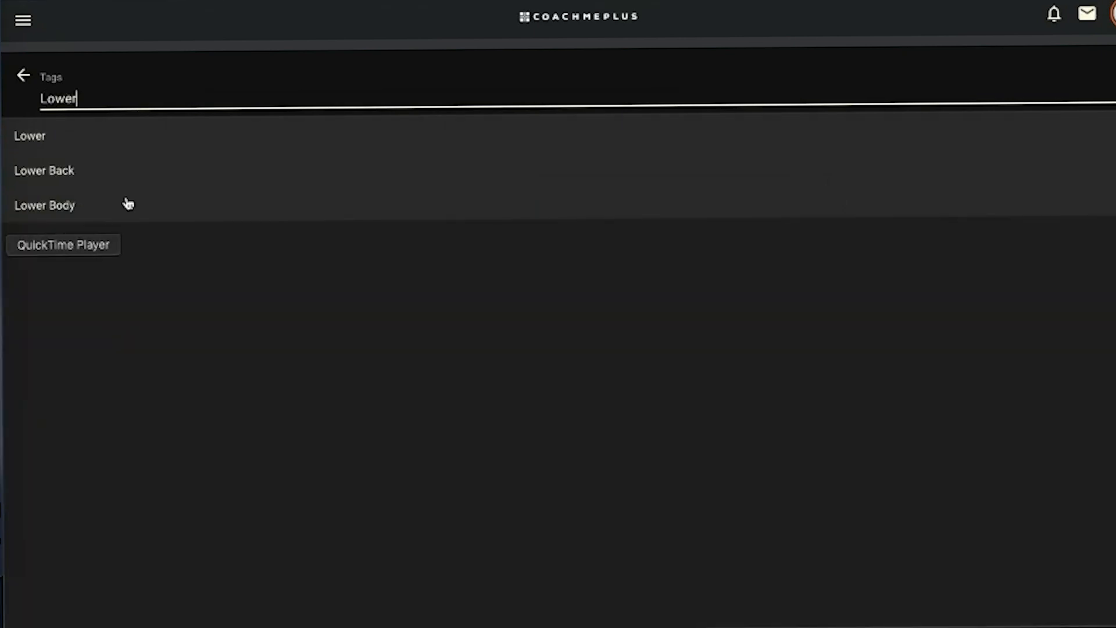
click(65, 207)
Step: Create a new tag named "Demo Tag" for the exercise and return to the exercise form
click(174, 128)
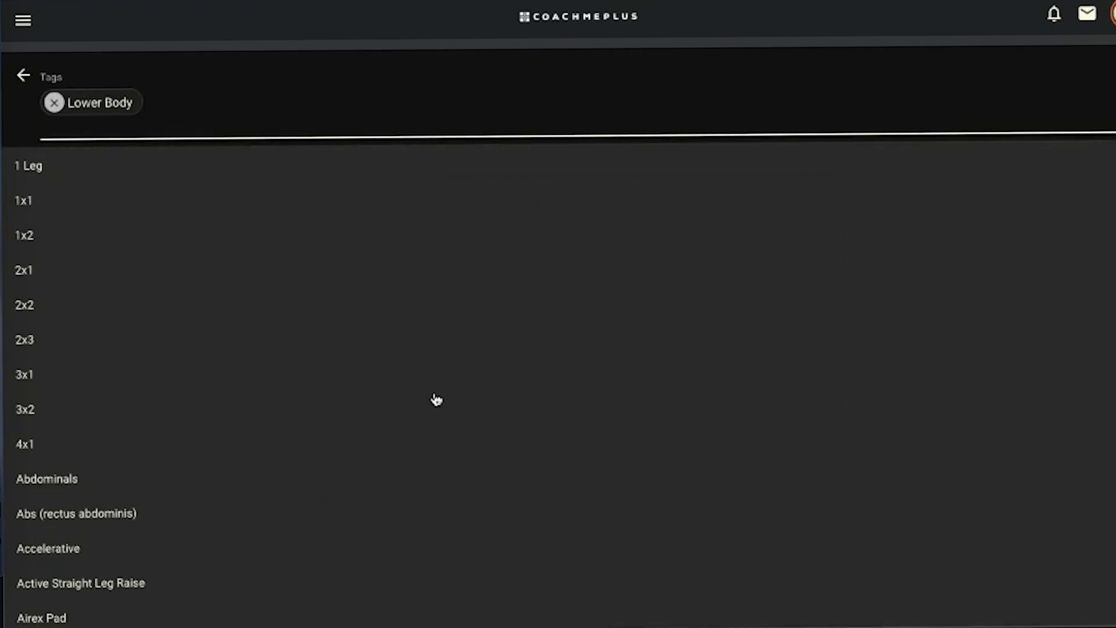
text(Dem)
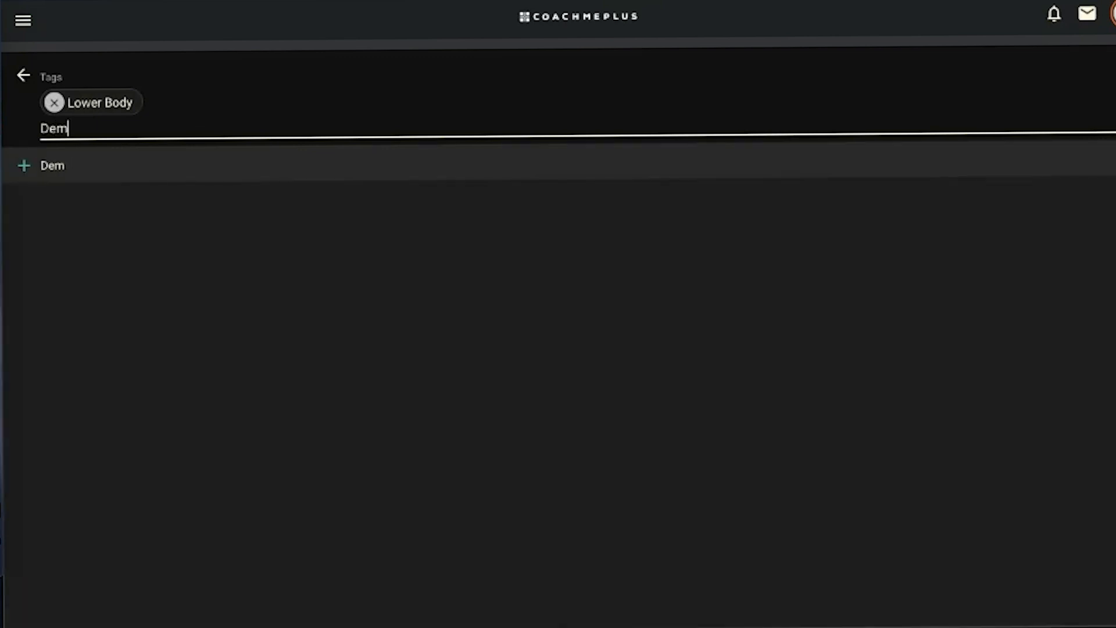
text(o Tag)
click(58, 174)
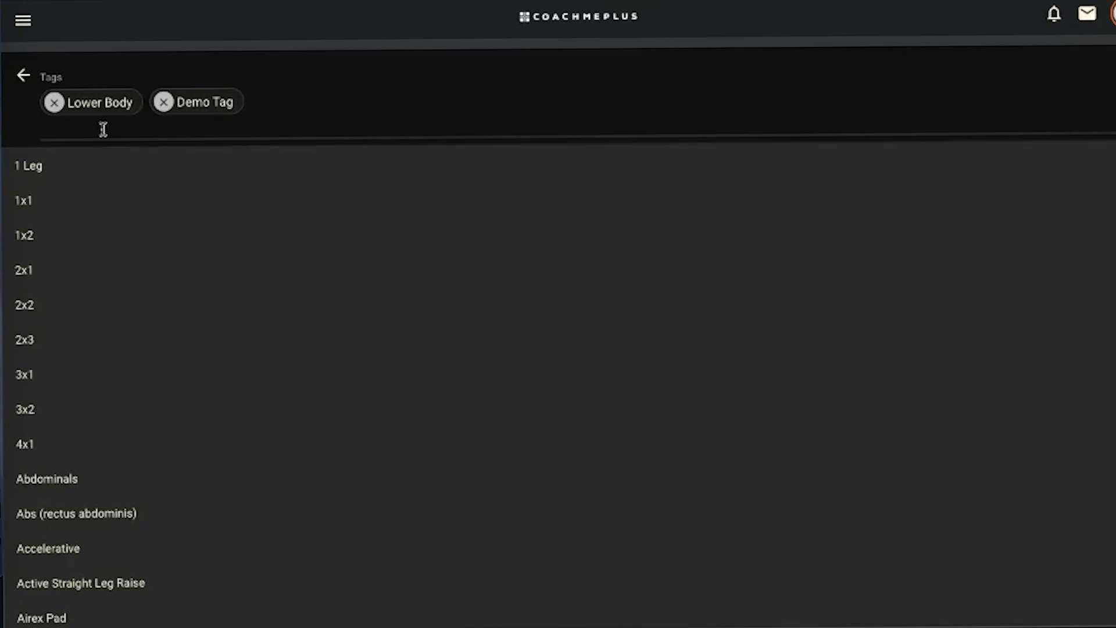
click(23, 77)
scroll(535, 580, down, 2)
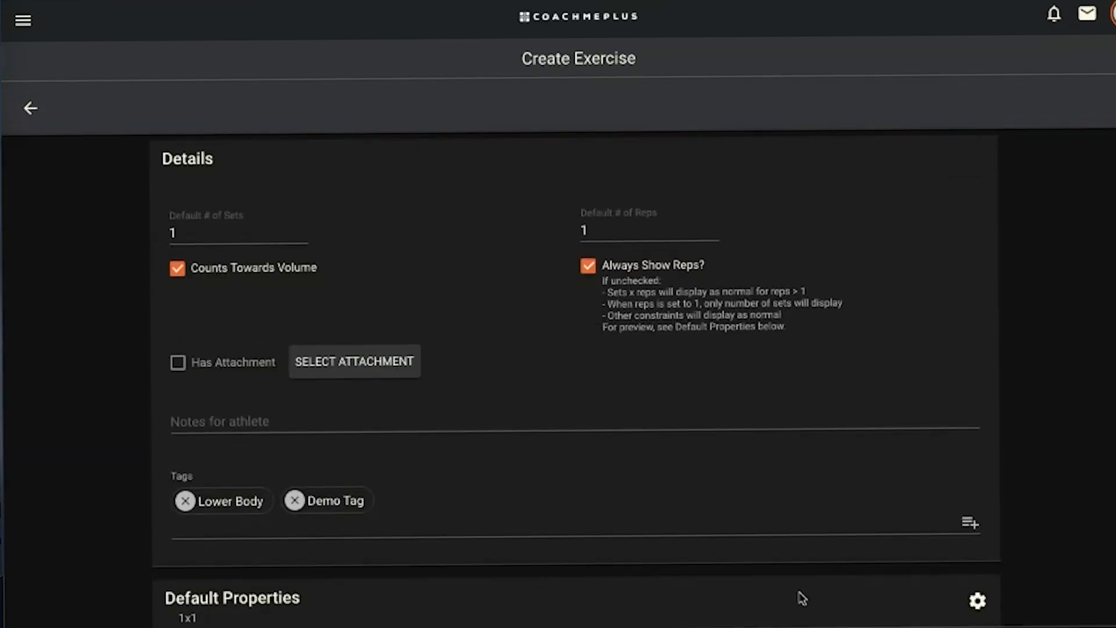
Step: Try One Rep Max as a default property and review the settings it adds
click(978, 602)
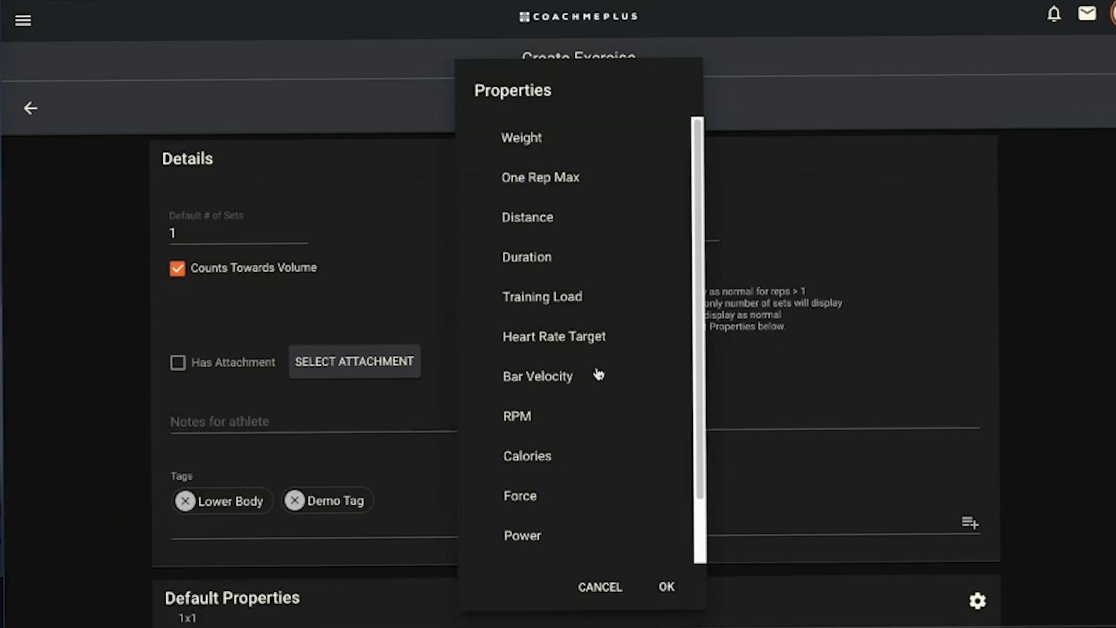
scroll(609, 431, down, 1)
scroll(609, 431, up, 1)
click(550, 184)
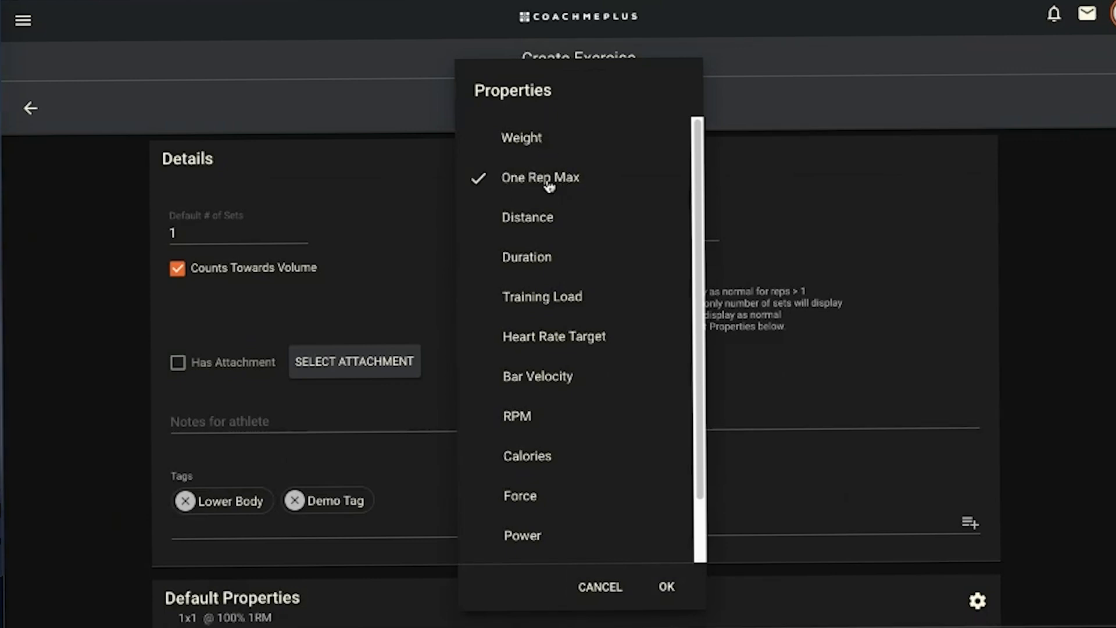
scroll(548, 187, down, 2)
scroll(262, 530, down, 5)
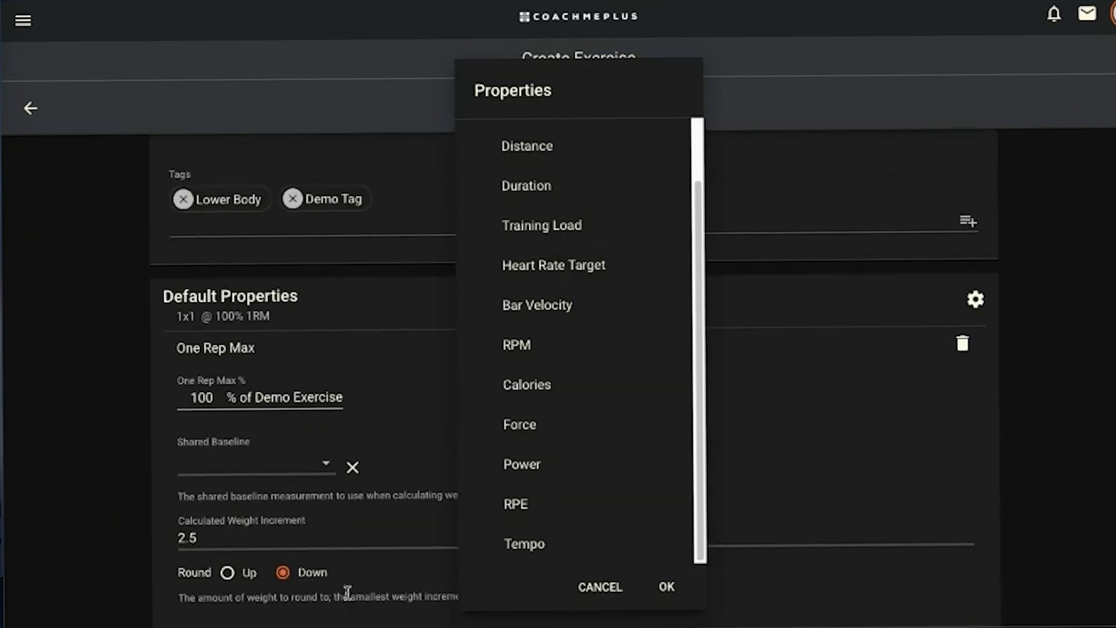
scroll(272, 452, up, 1)
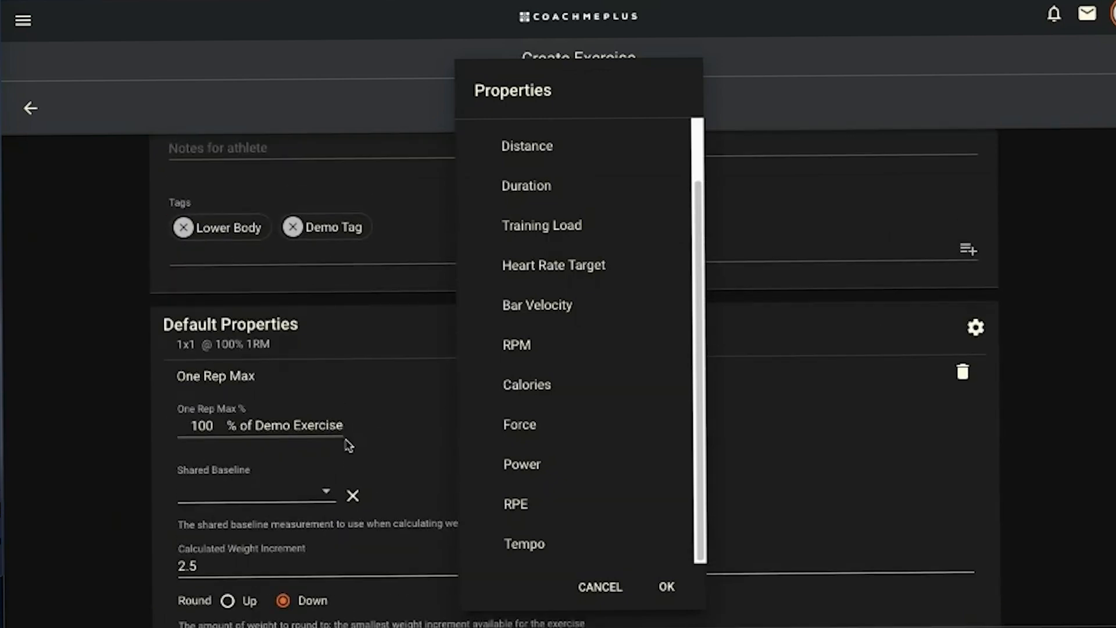
scroll(350, 447, down, 1)
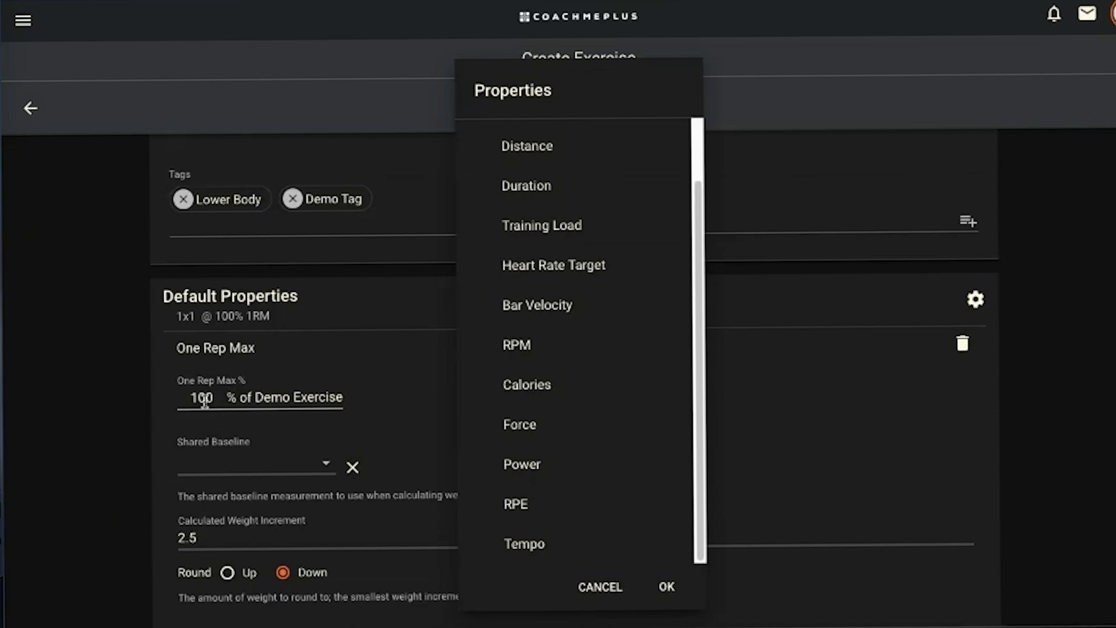
Step: Examine the shared baseline choices for One Rep Max without picking one, and review the exercise title and One Rep Max settings
click(246, 465)
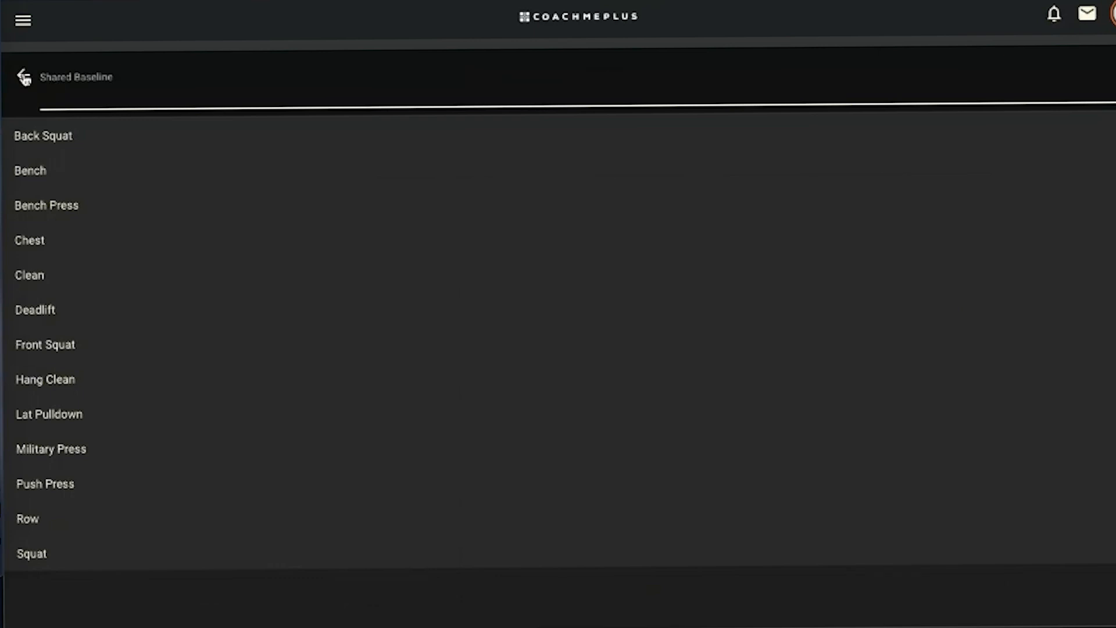
click(24, 77)
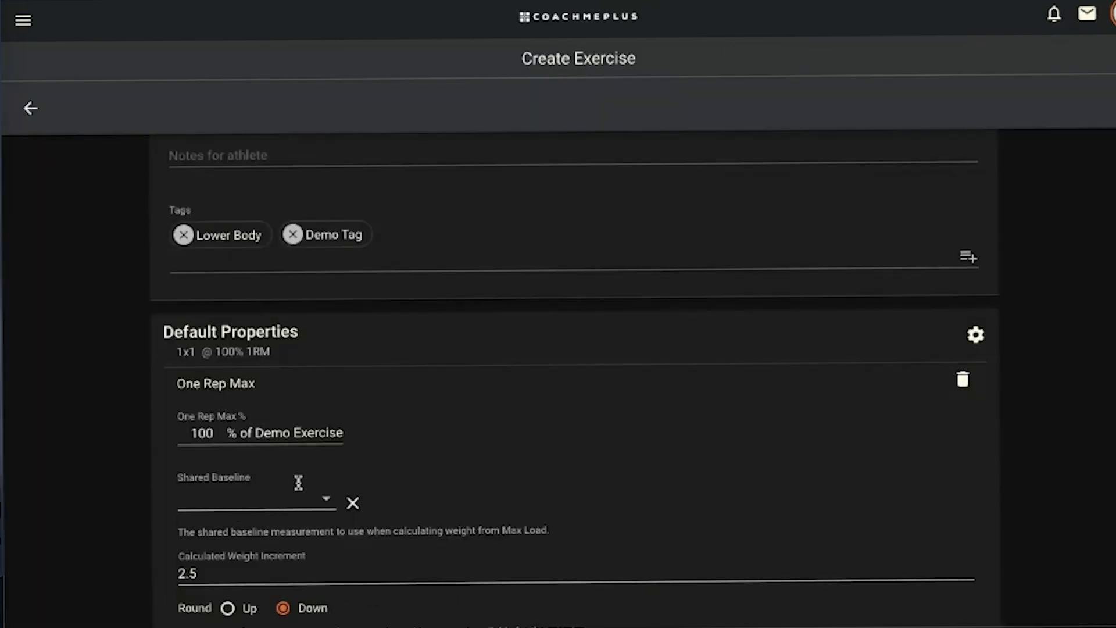
scroll(273, 501, down, 1)
scroll(302, 476, up, 6)
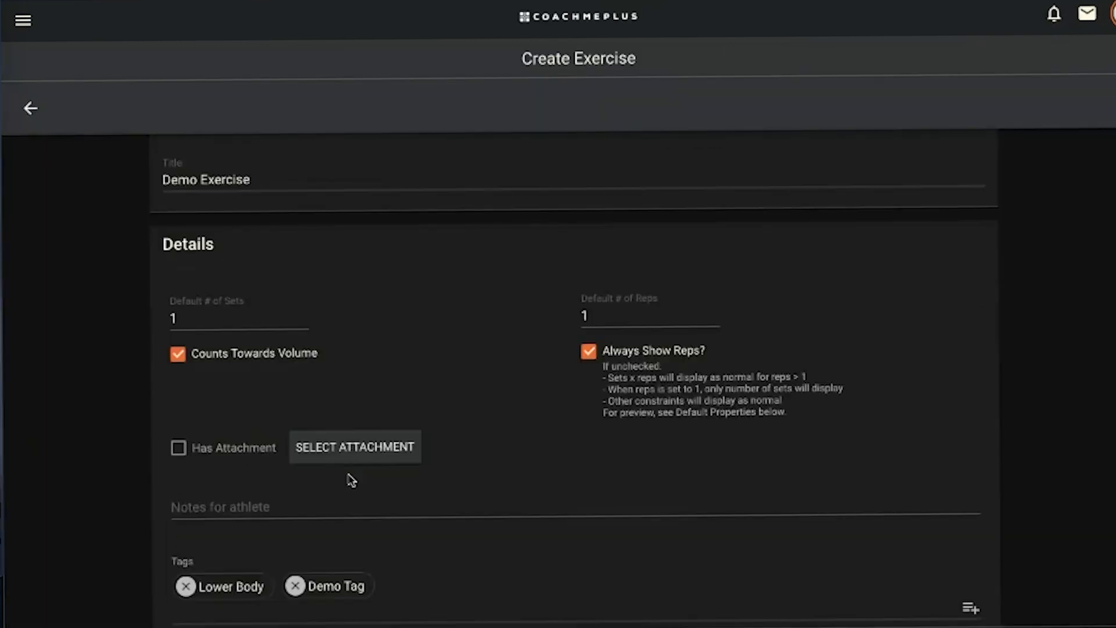
scroll(424, 495, down, 5)
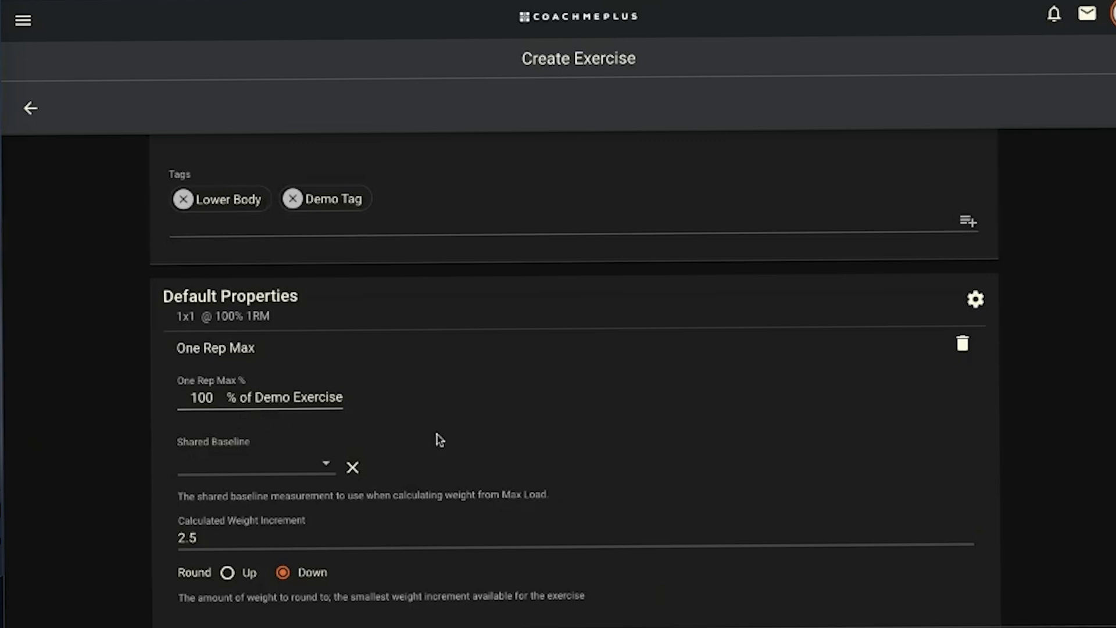
scroll(440, 440, up, 5)
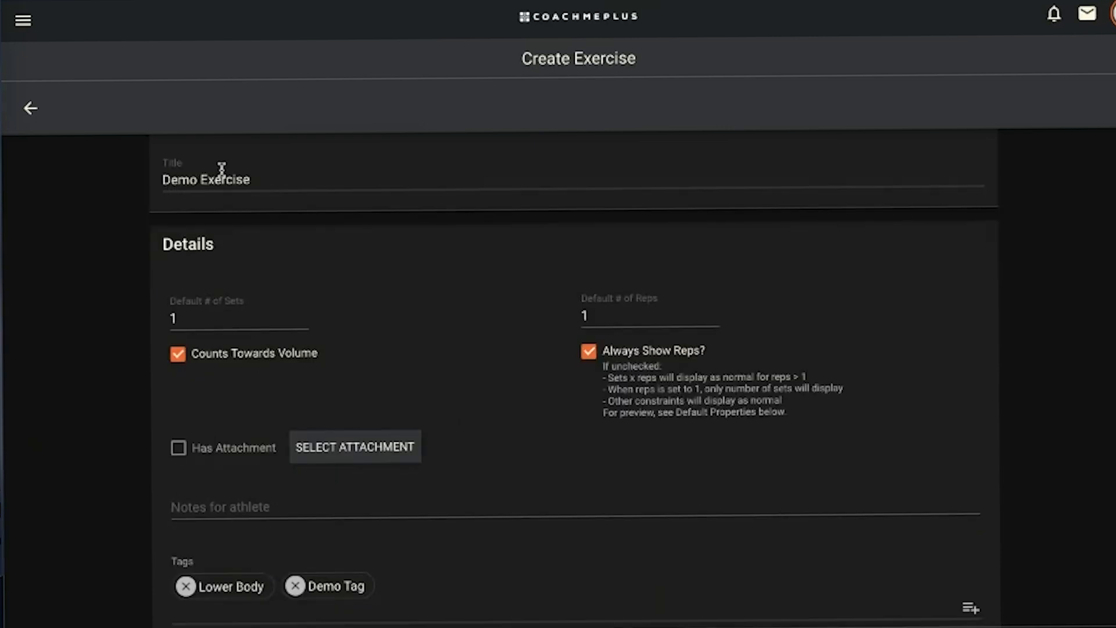
scroll(516, 372, down, 5)
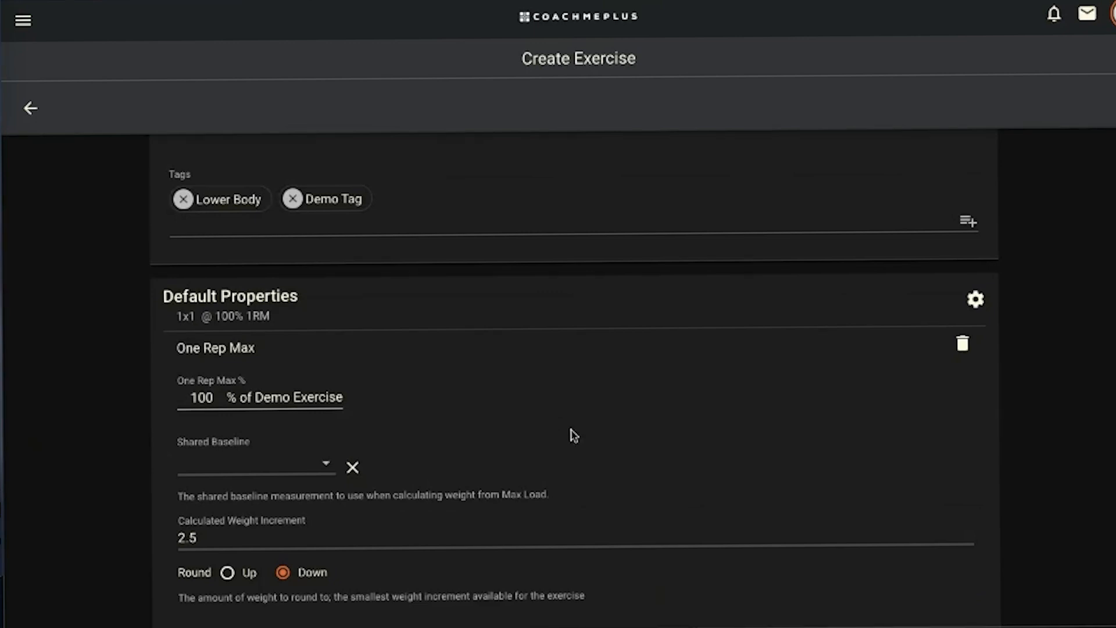
Step: Examine the calculated weight increment of the One Rep Max property without changing it
click(216, 541)
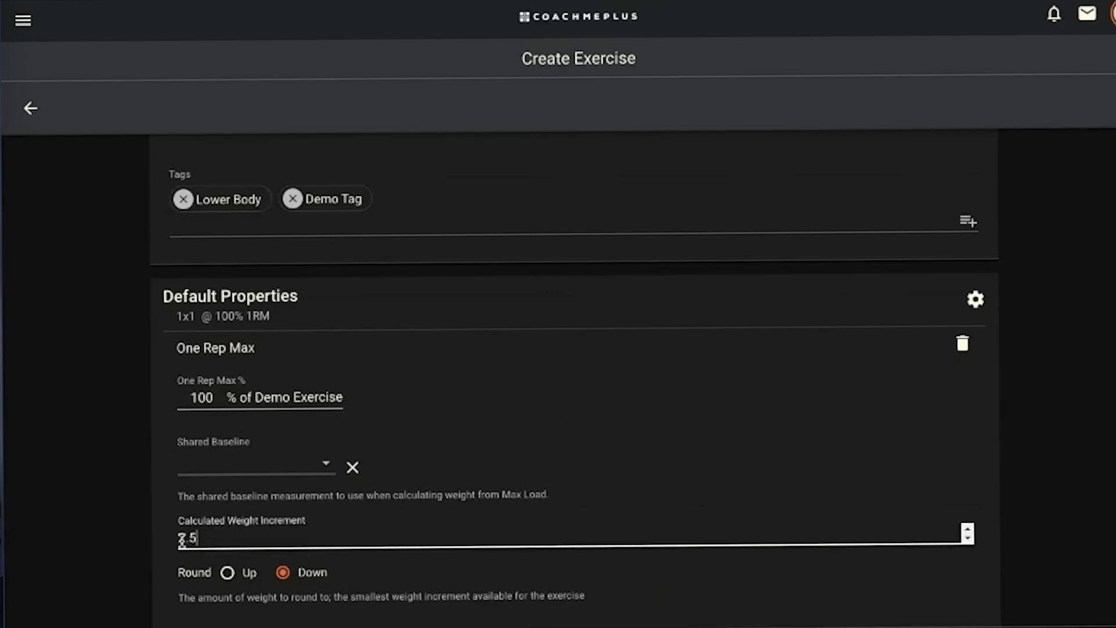
drag(180, 539, 220, 539)
click(221, 537)
scroll(416, 455, up, 1)
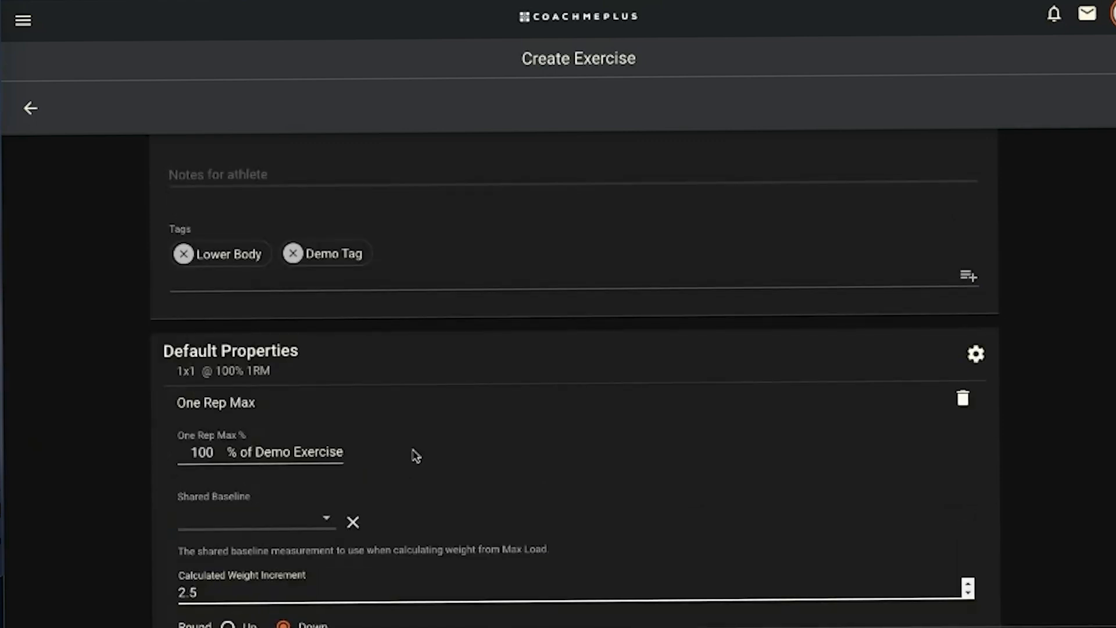
Step: Try Weight as a default property in place of One Rep Max, and add Distance and Duration
scroll(417, 456, up, 1)
click(977, 417)
scroll(563, 329, up, 2)
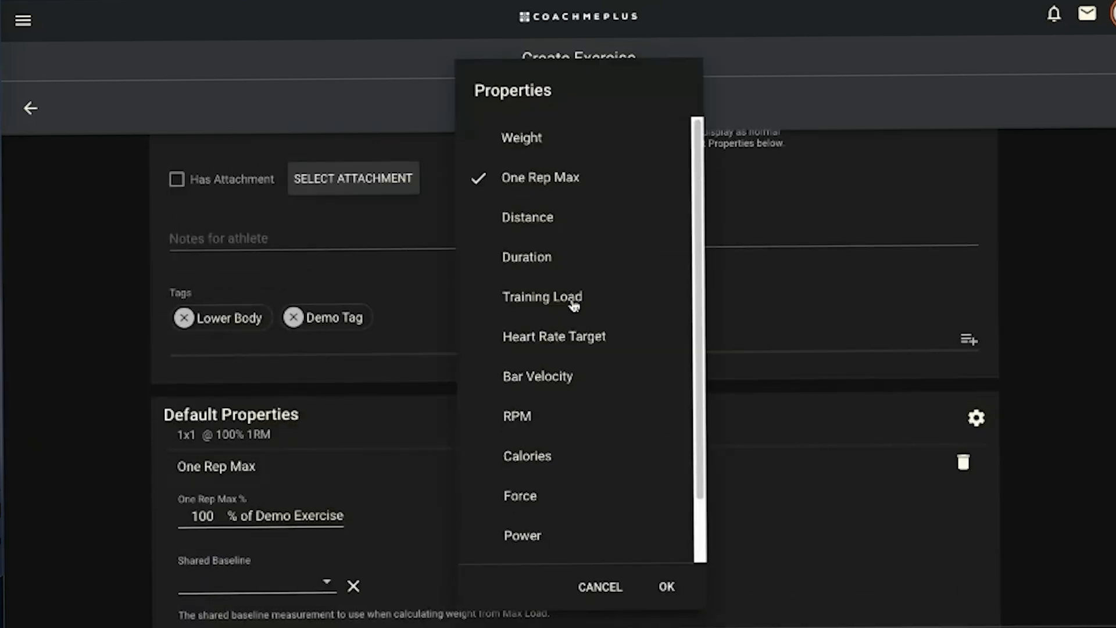
click(553, 148)
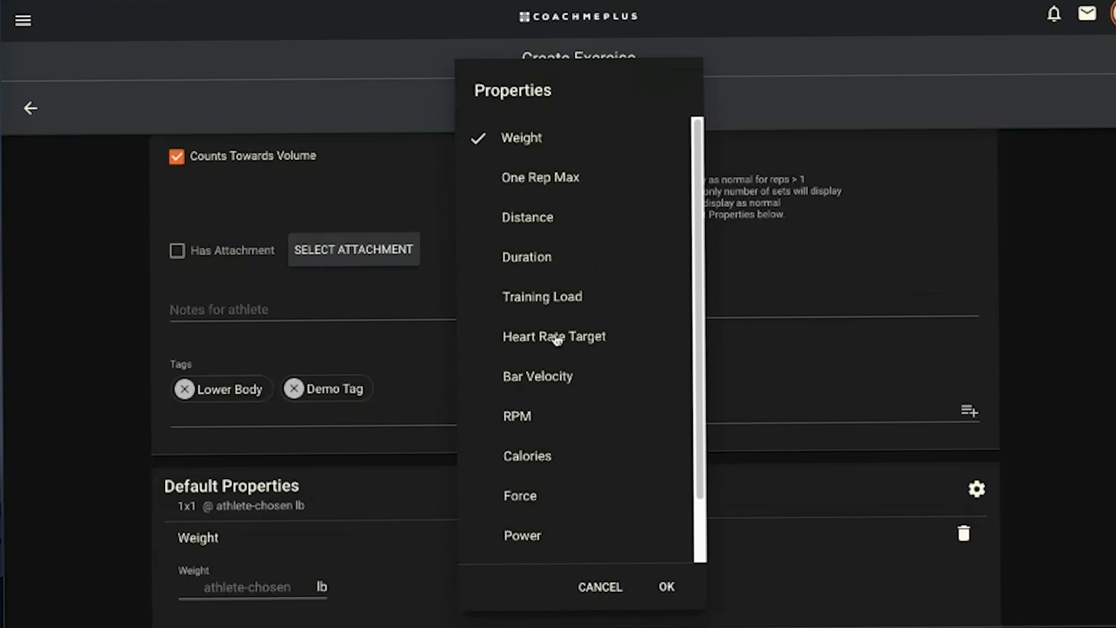
scroll(599, 317, down, 2)
scroll(599, 317, up, 2)
click(551, 222)
click(555, 262)
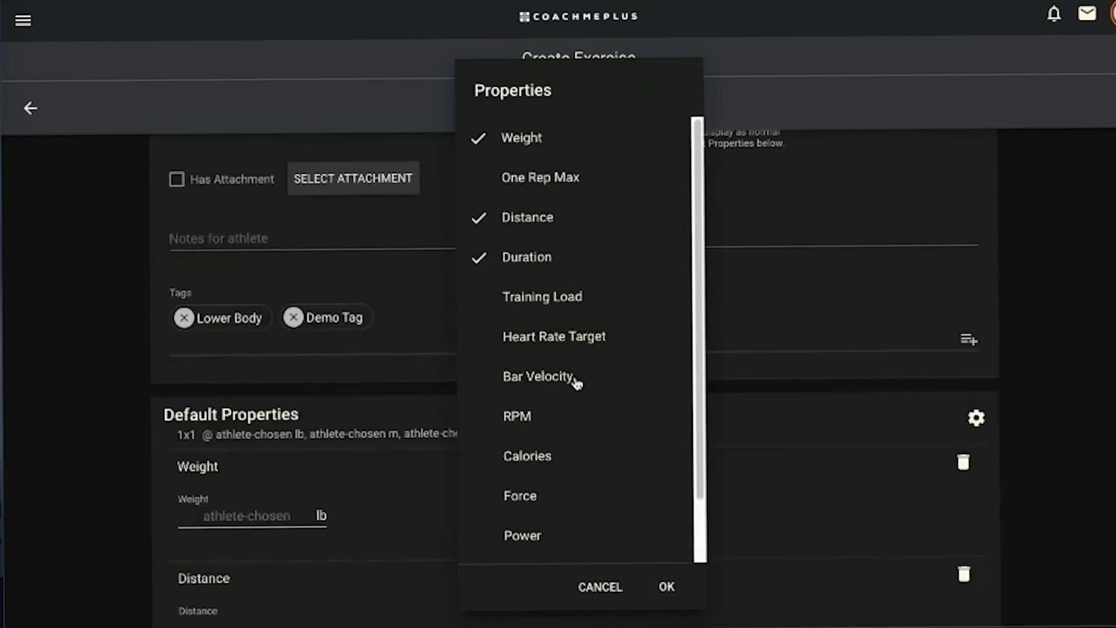
Step: Try adding the Bar Velocity, RPM, Calories and Force properties and review their fields
click(575, 381)
click(567, 416)
click(560, 456)
click(568, 498)
scroll(642, 443, down, 2)
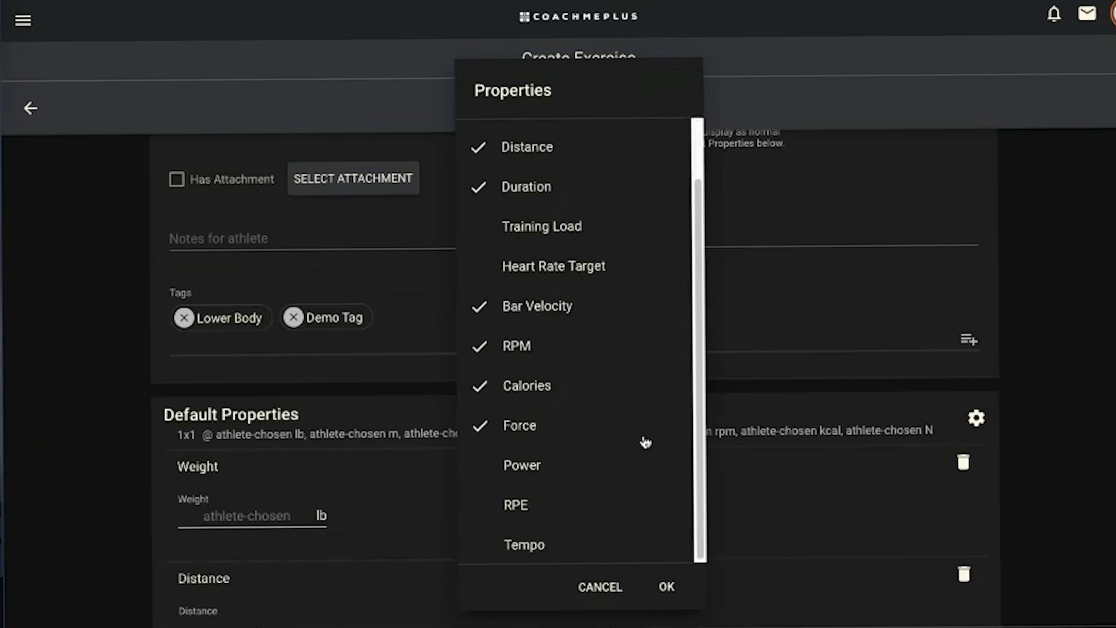
scroll(282, 506, down, 10)
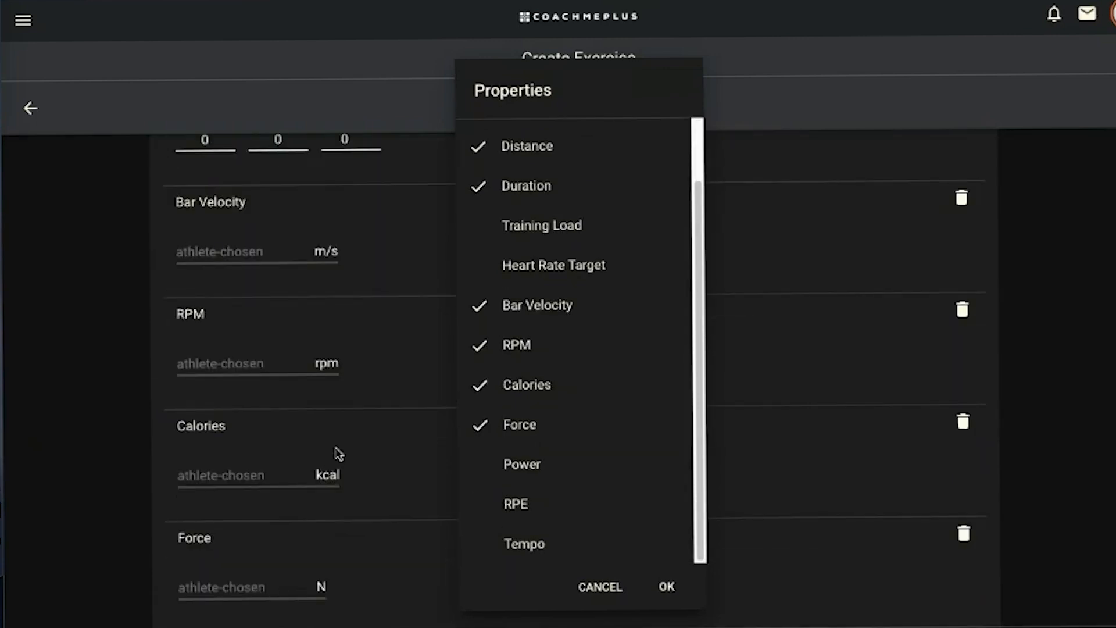
Step: Remove the Force, Calories, RPM, Bar Velocity and Duration properties from the exercise
scroll(349, 459, up, 4)
click(501, 412)
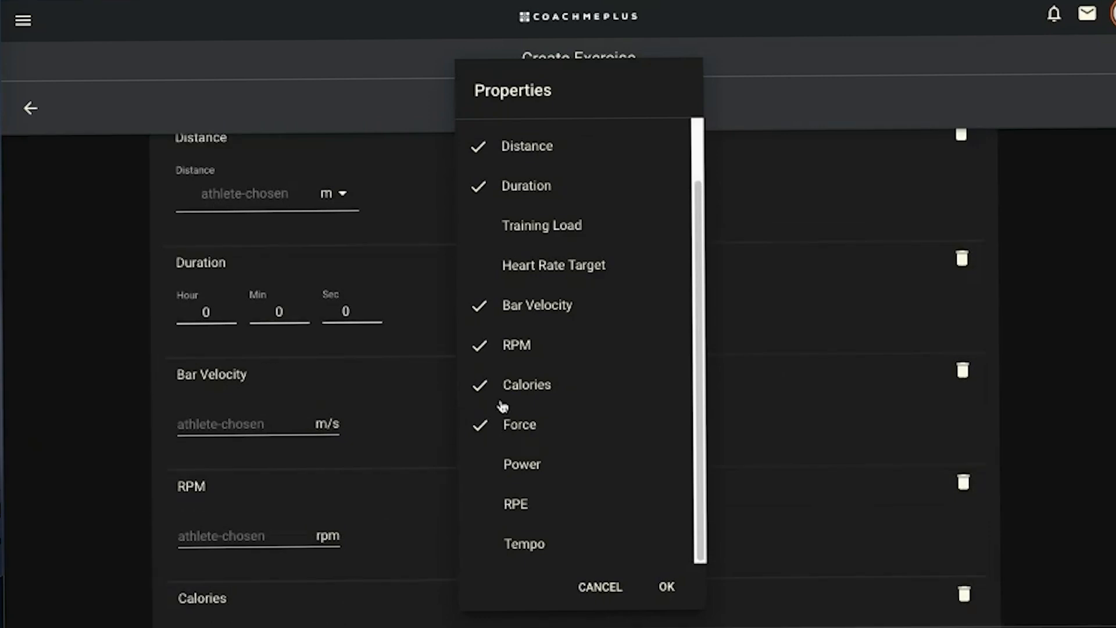
click(510, 381)
click(519, 345)
click(523, 306)
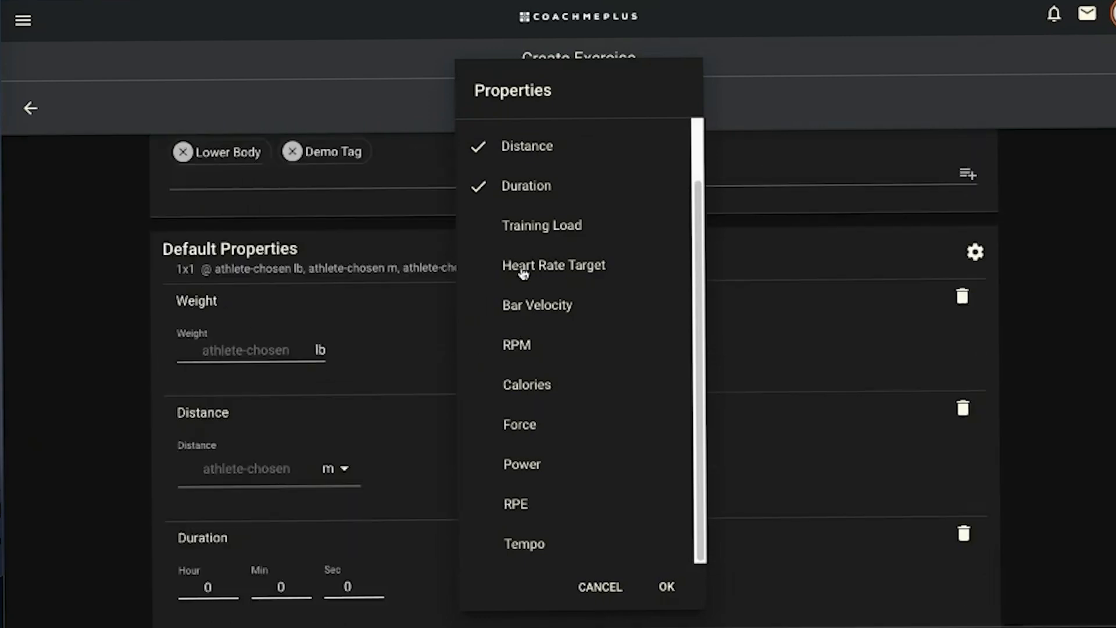
click(534, 189)
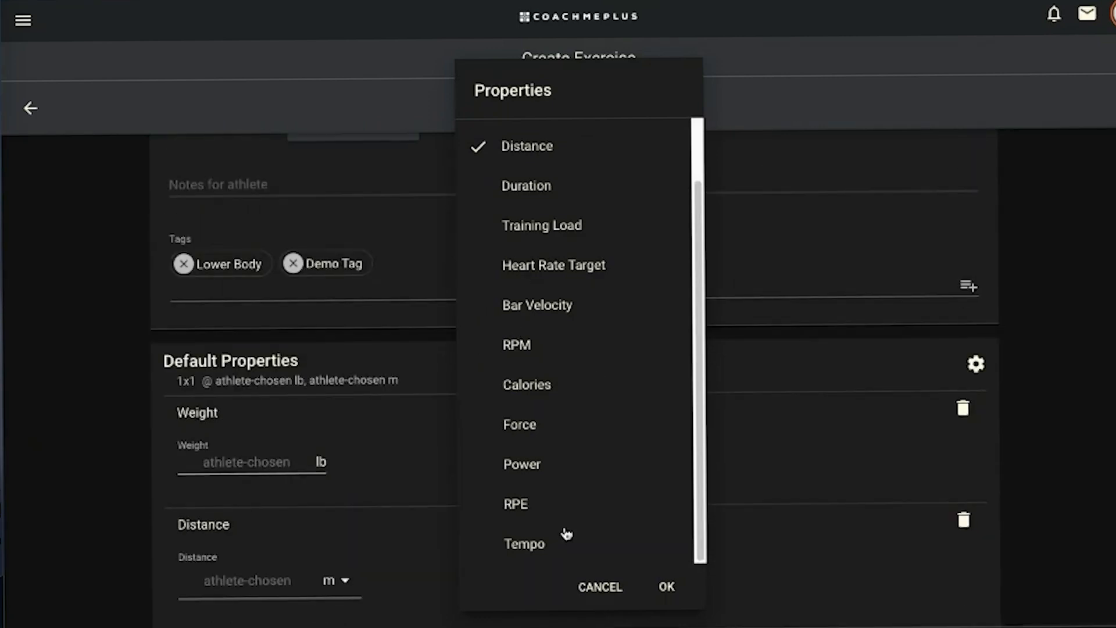
Step: Try the Tempo property, remove it together with Distance and Weight, and confirm the property selection
click(517, 546)
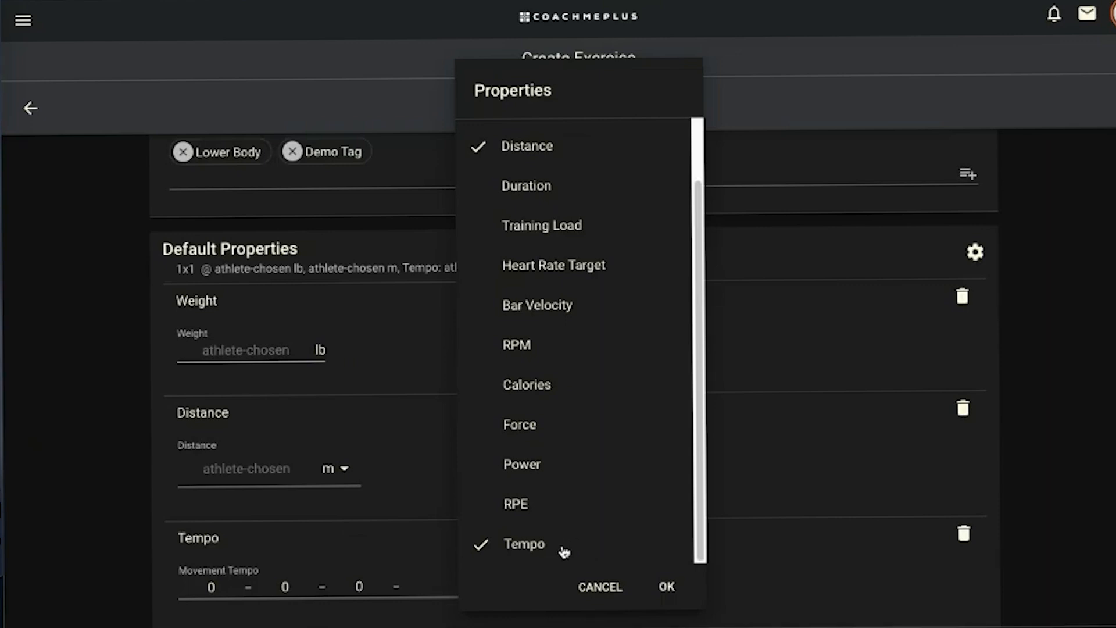
click(542, 548)
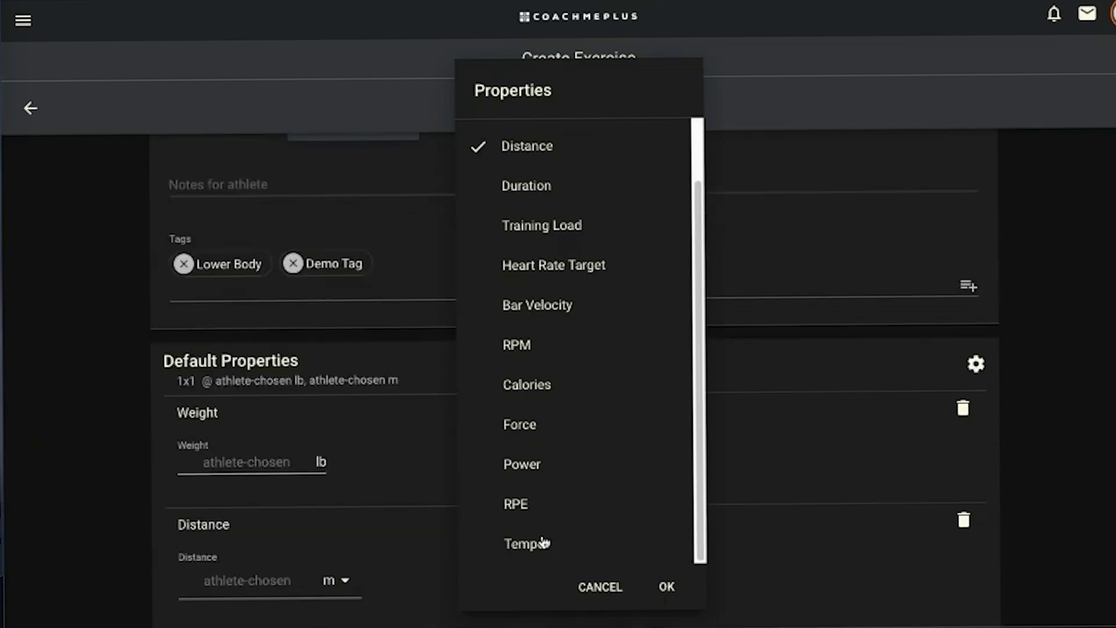
scroll(514, 228, up, 2)
click(552, 218)
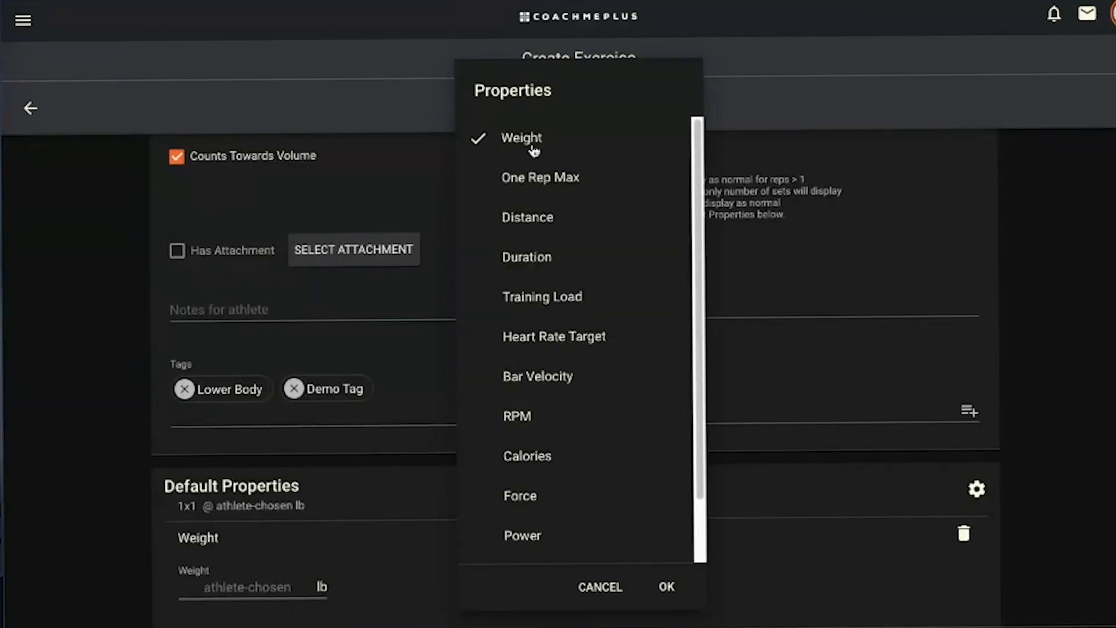
click(531, 143)
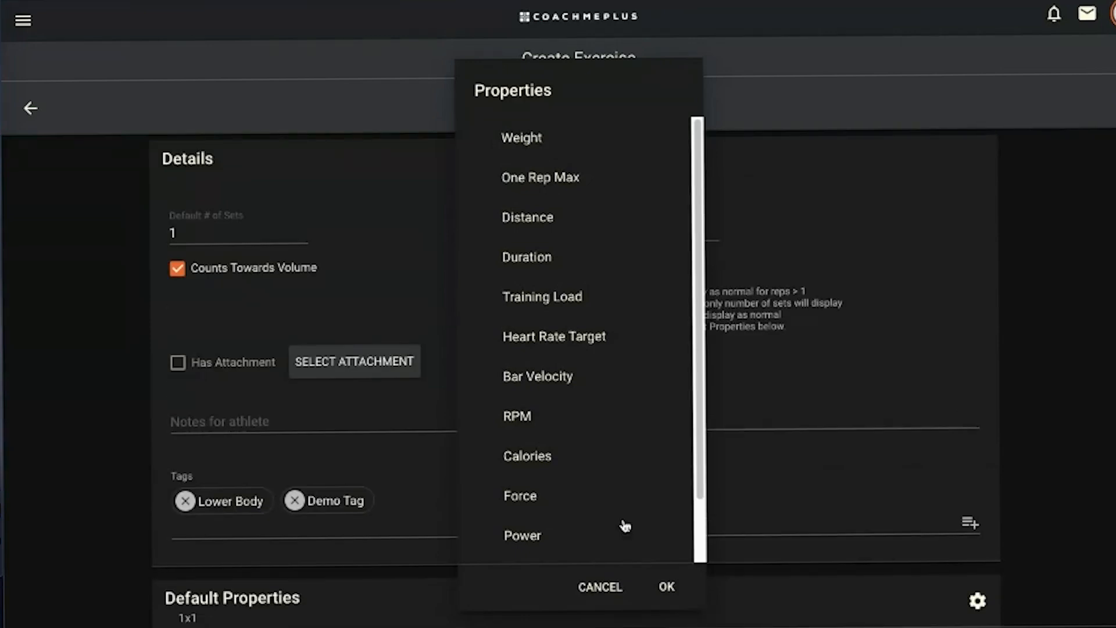
scroll(630, 547, down, 2)
click(664, 585)
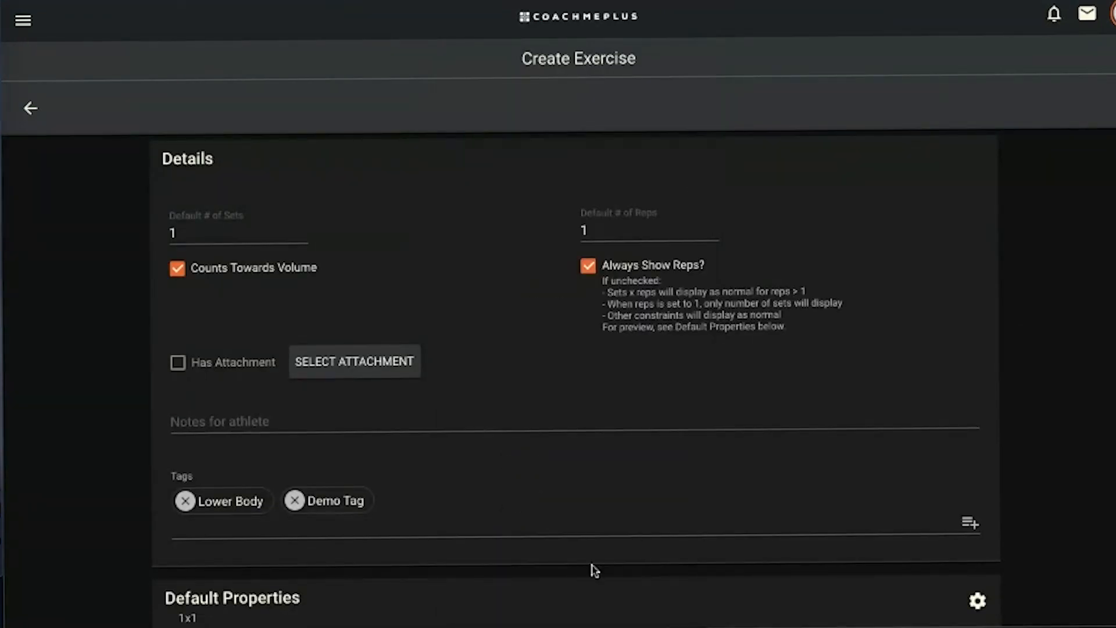
Step: Add Distance as a default property of the exercise and set it to 2.5 miles
click(977, 600)
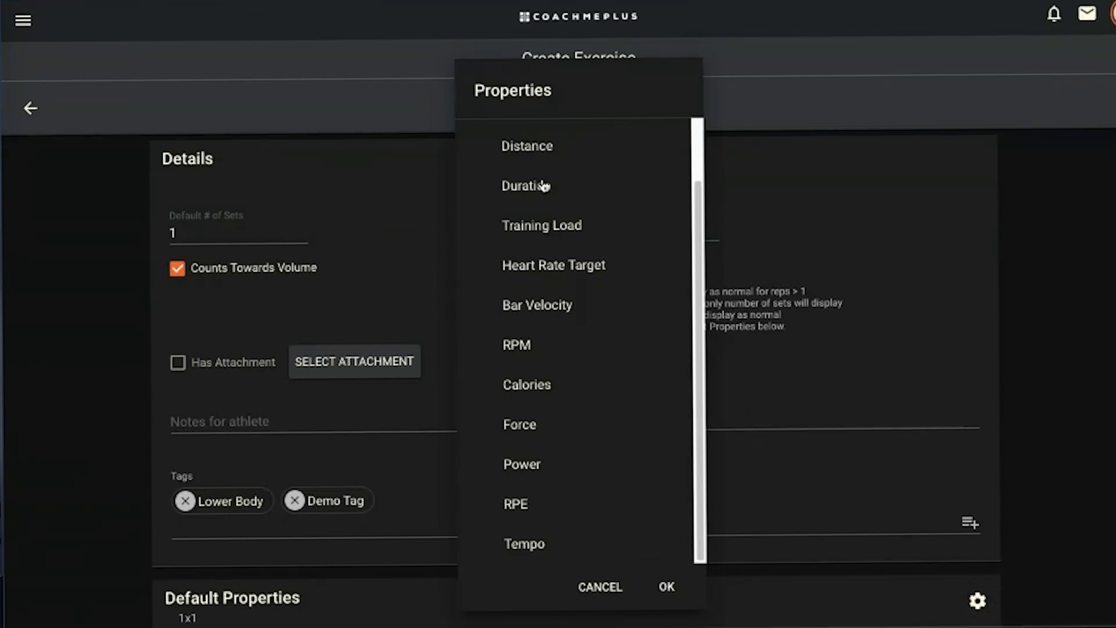
click(537, 152)
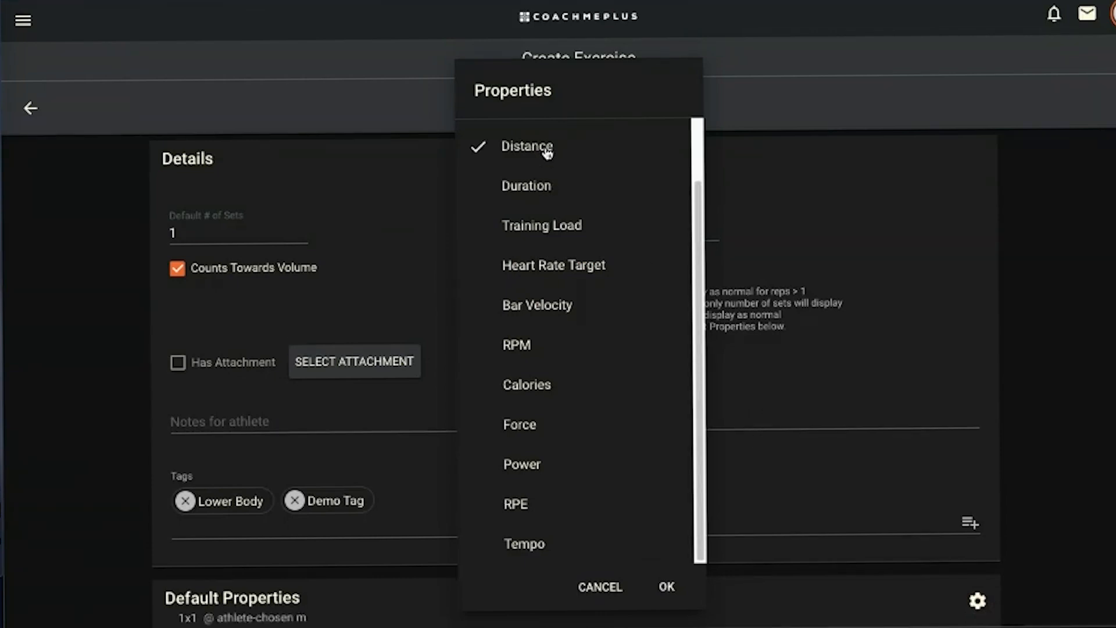
click(666, 586)
click(344, 582)
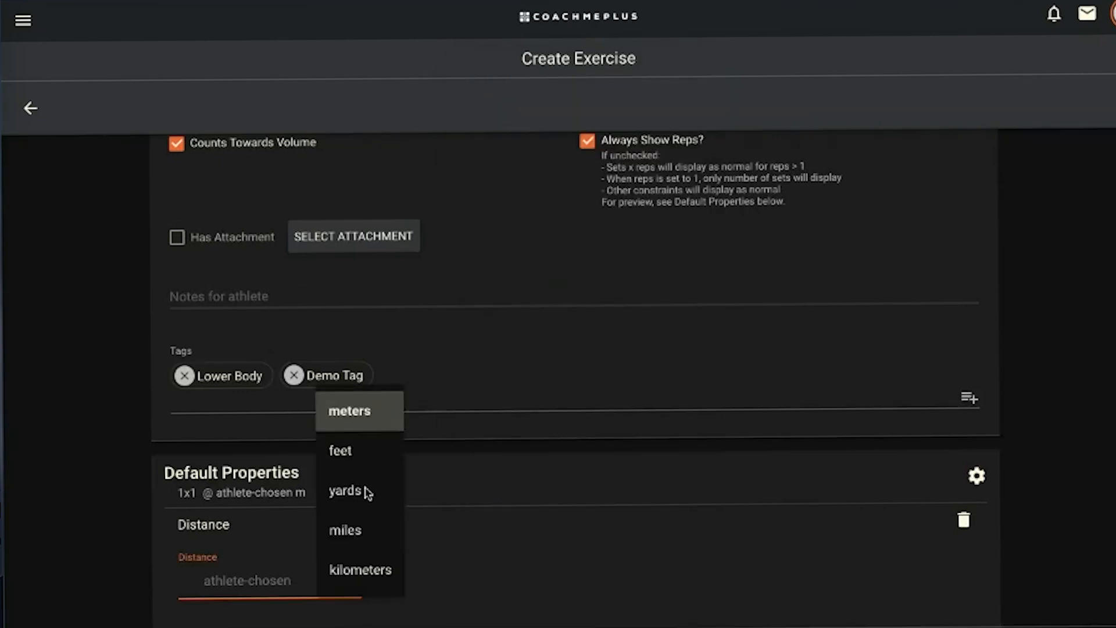
click(343, 530)
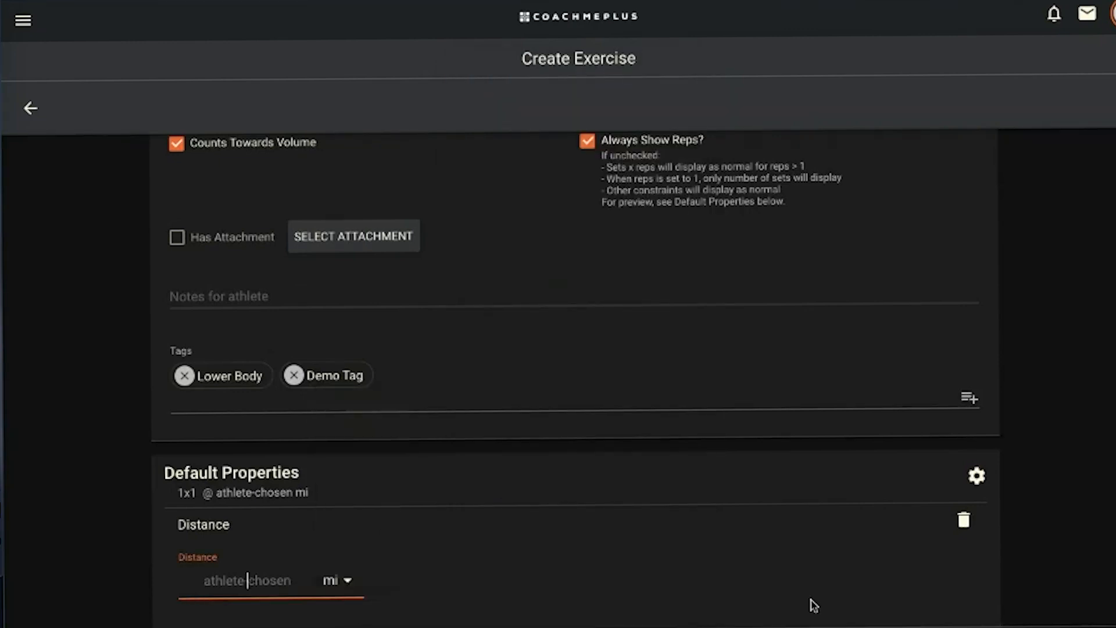
text(2.5)
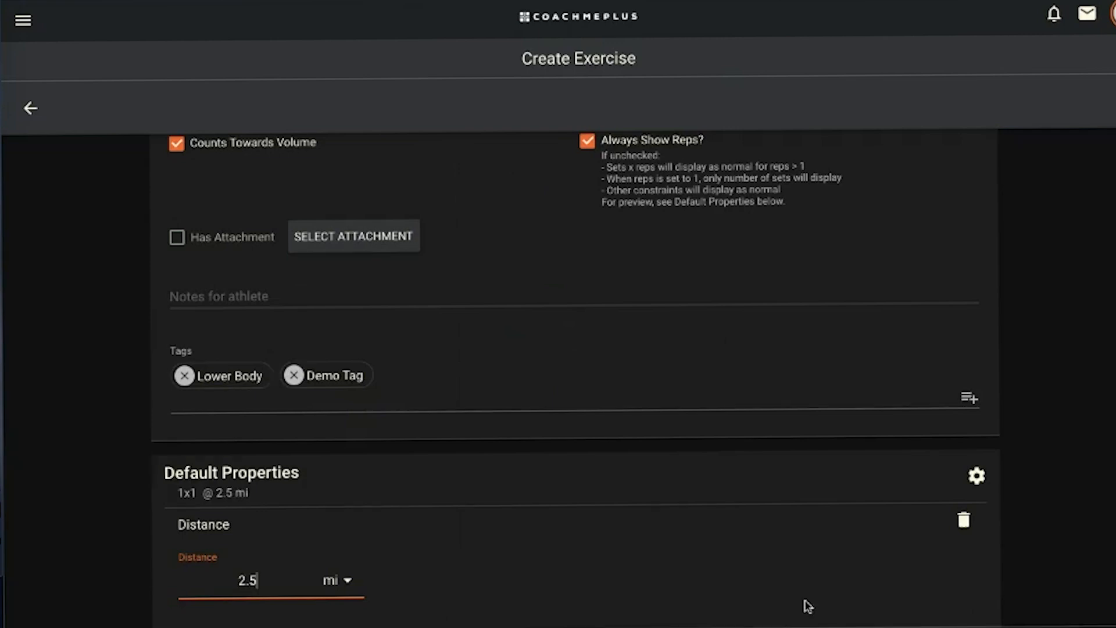
Step: Toggle the exercise's Always Show Reps option off and back on to compare the default properties preview
scroll(710, 449, up, 4)
click(589, 352)
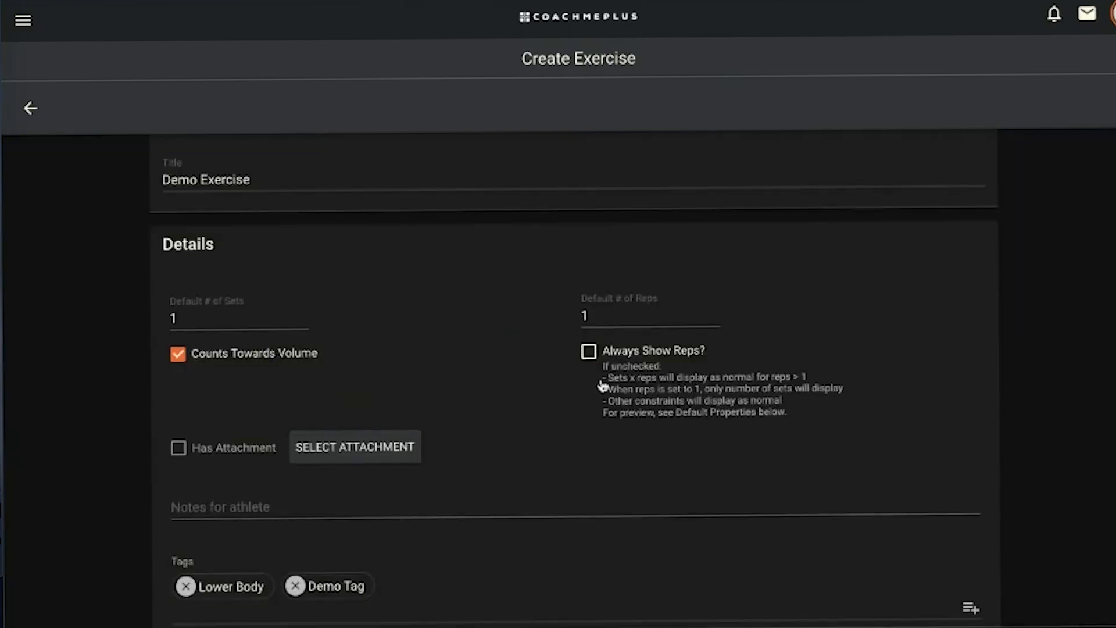
scroll(571, 428, down, 3)
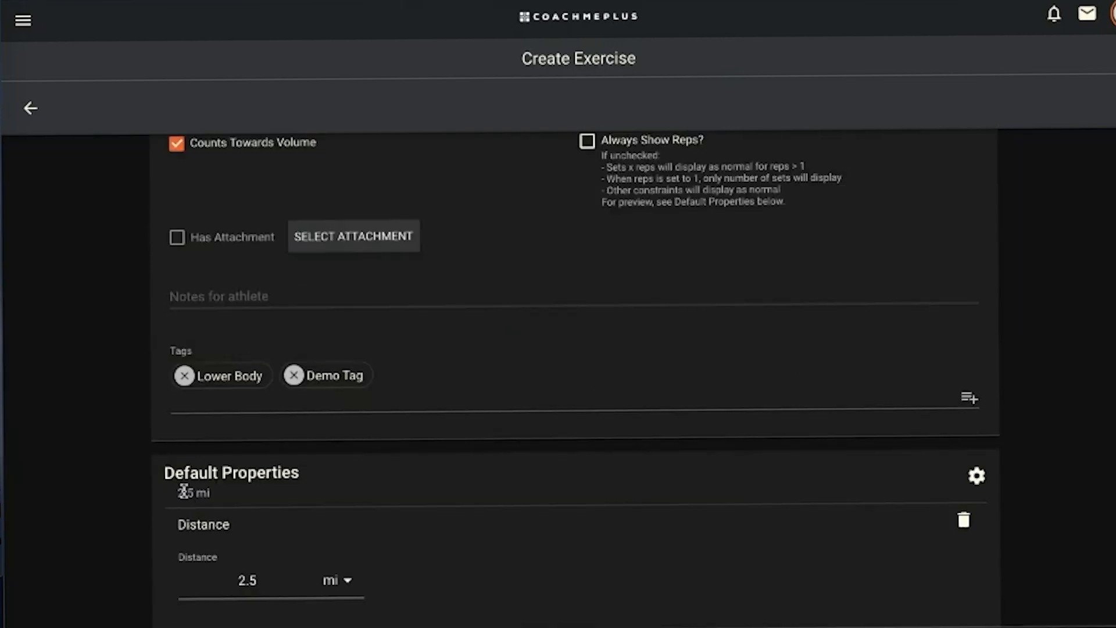
scroll(570, 357, up, 1)
click(588, 144)
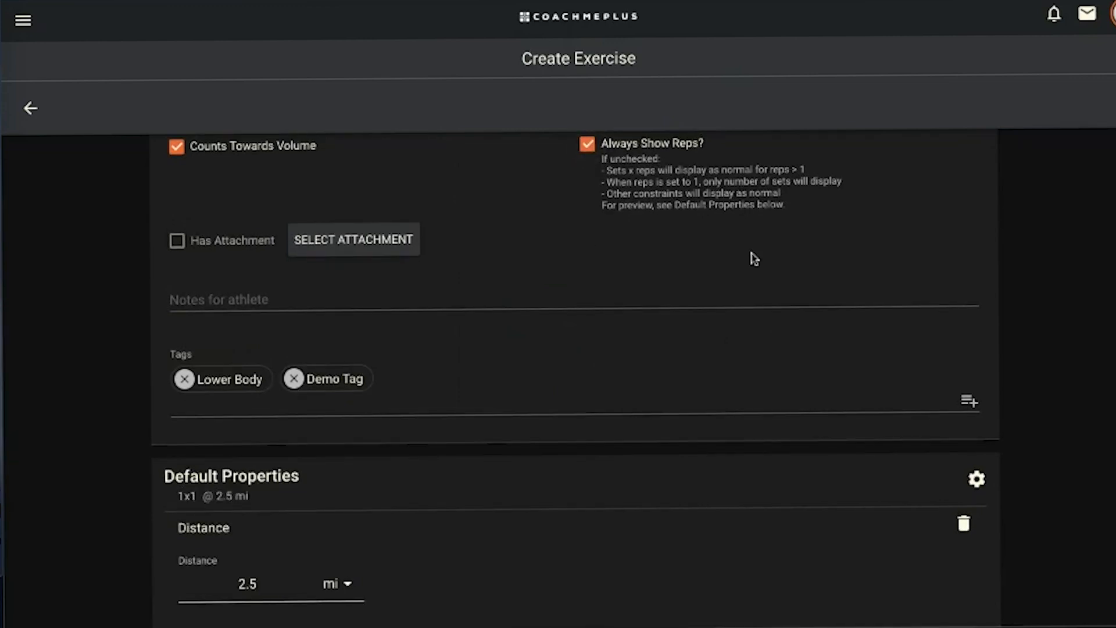
click(587, 145)
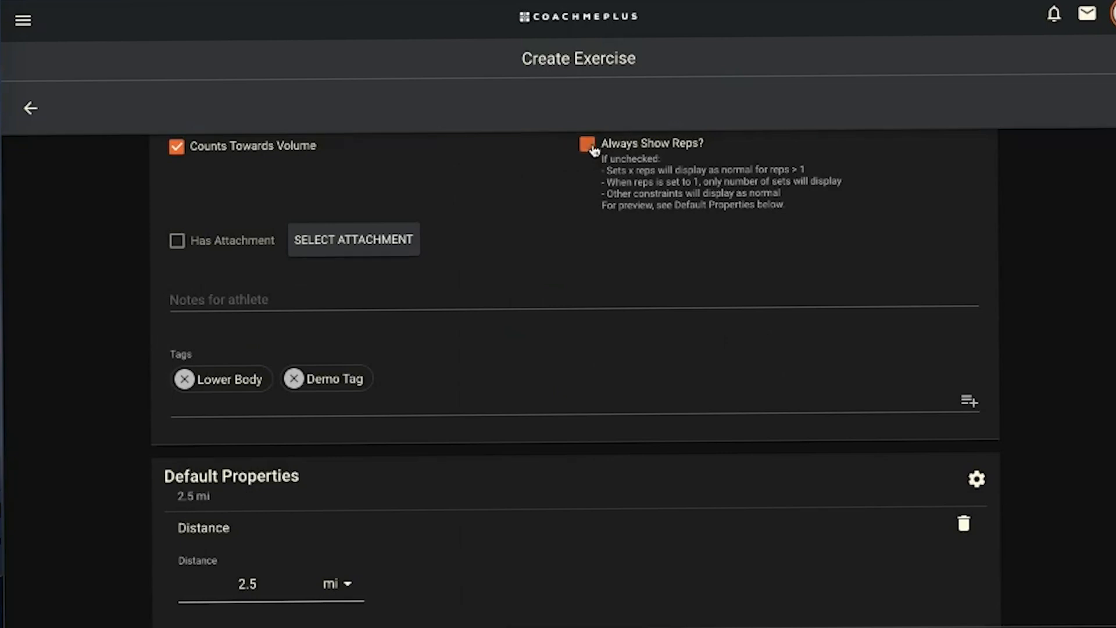
click(587, 152)
Step: Leave the new exercise without saving its changes
scroll(1057, 202, up, 2)
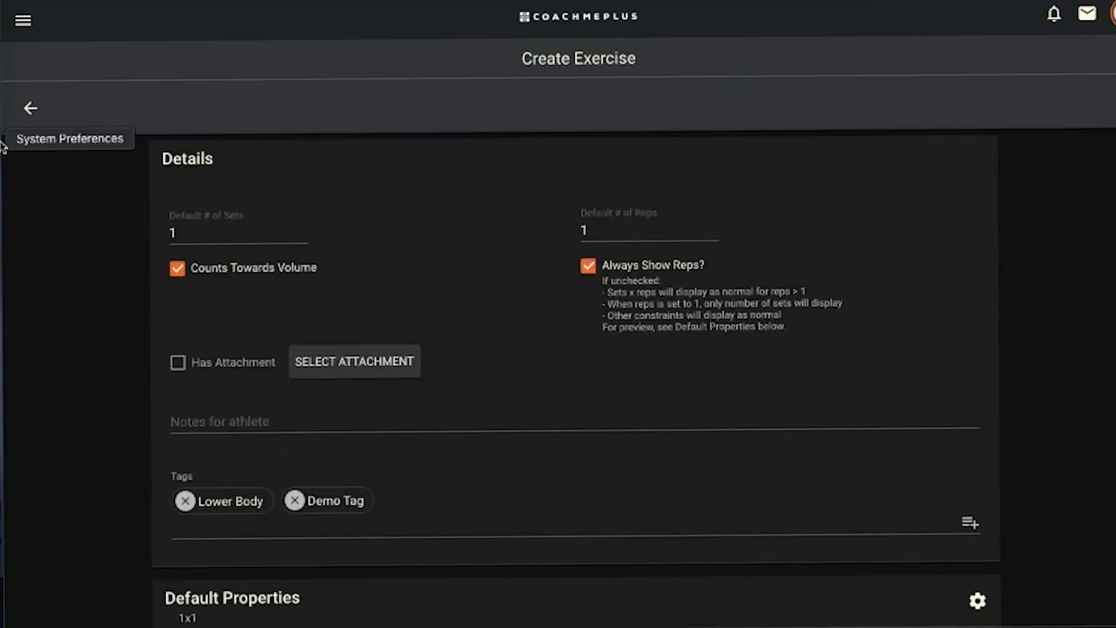
scroll(506, 461, up, 2)
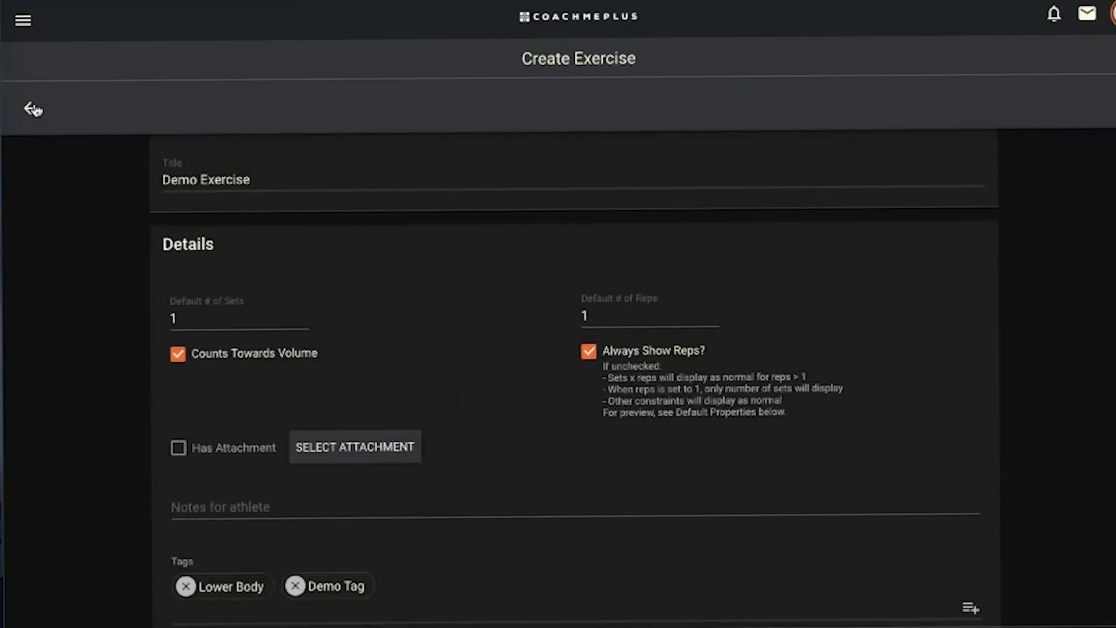
click(33, 109)
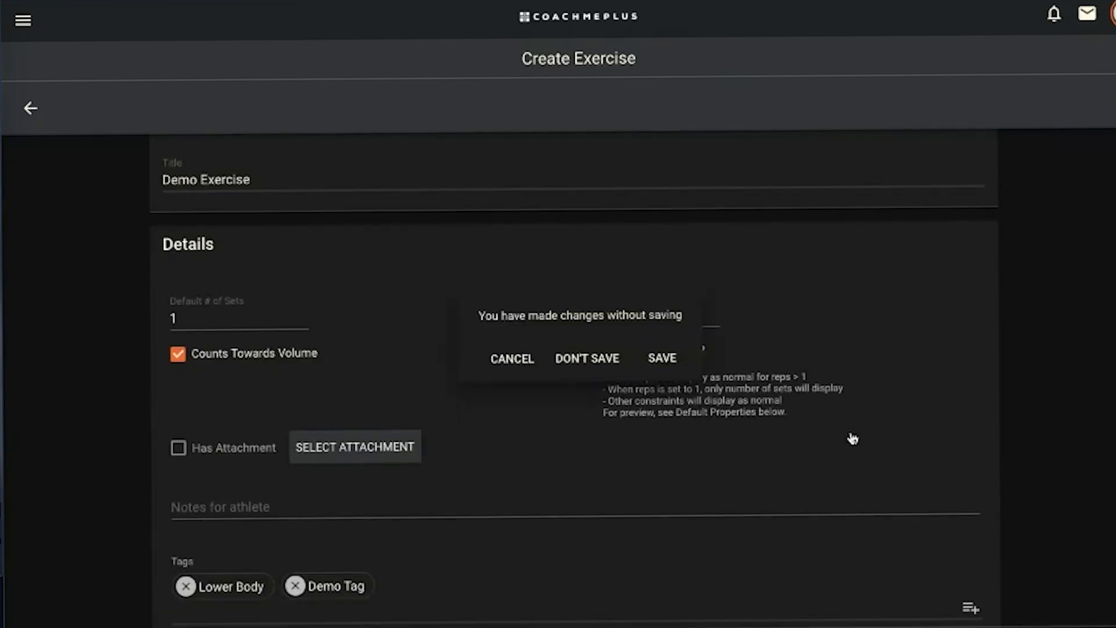
click(596, 359)
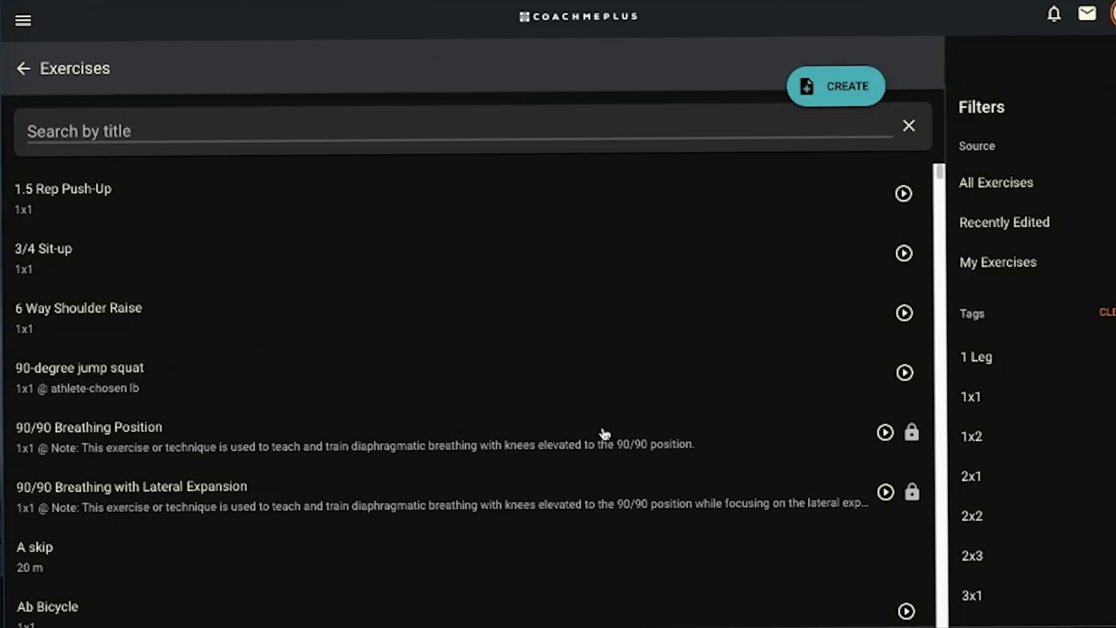
Step: Return to the Library, open Circuits and look through the list of all circuits
click(23, 70)
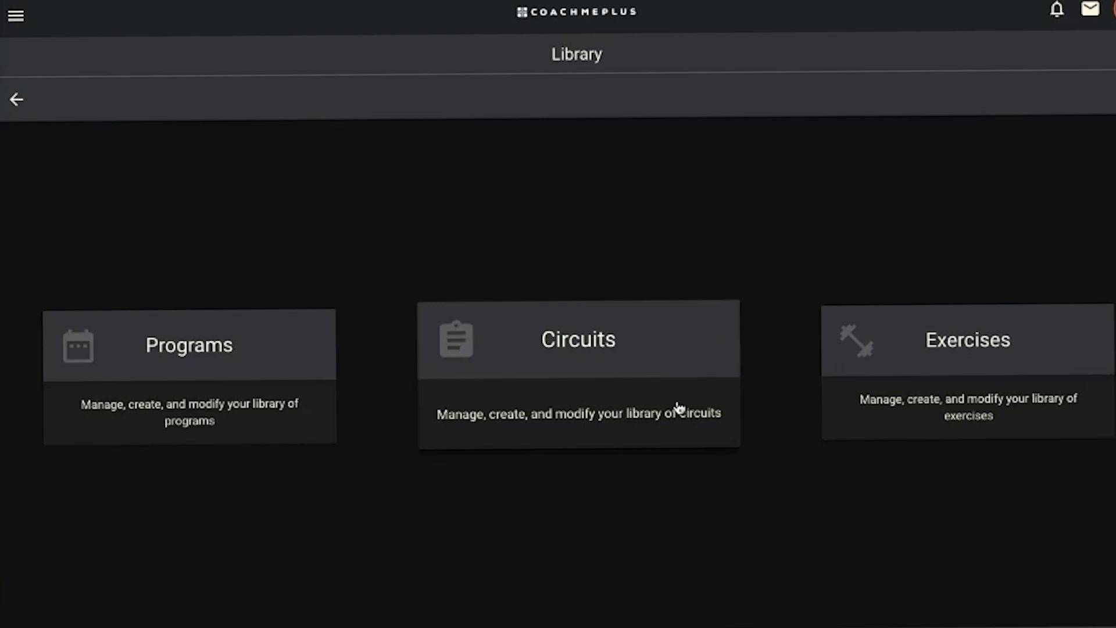
click(606, 404)
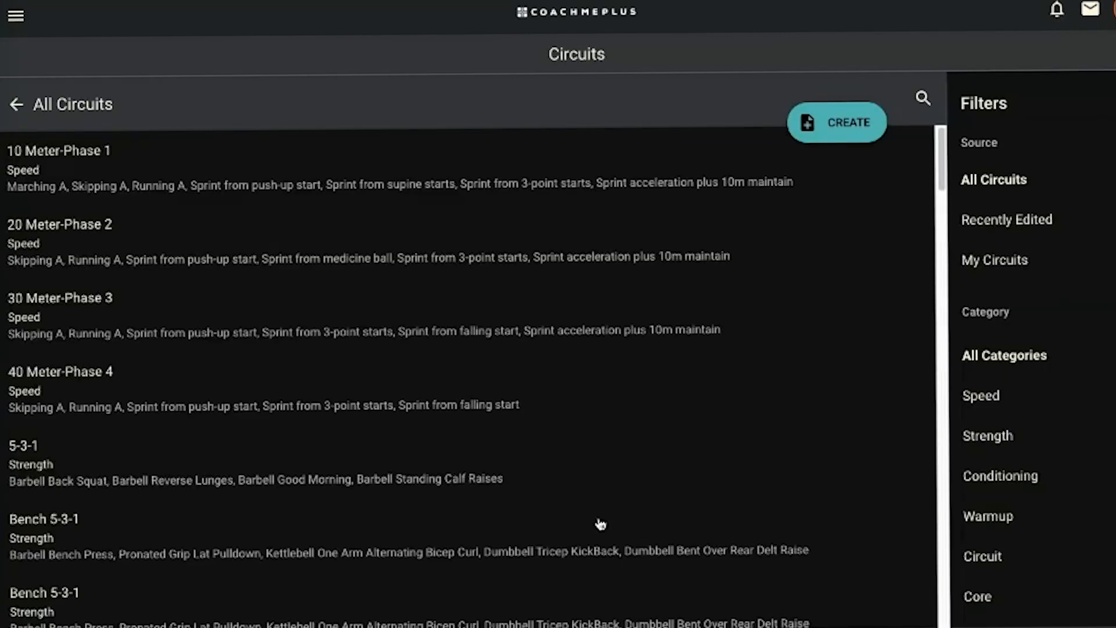
scroll(343, 491, down, 10)
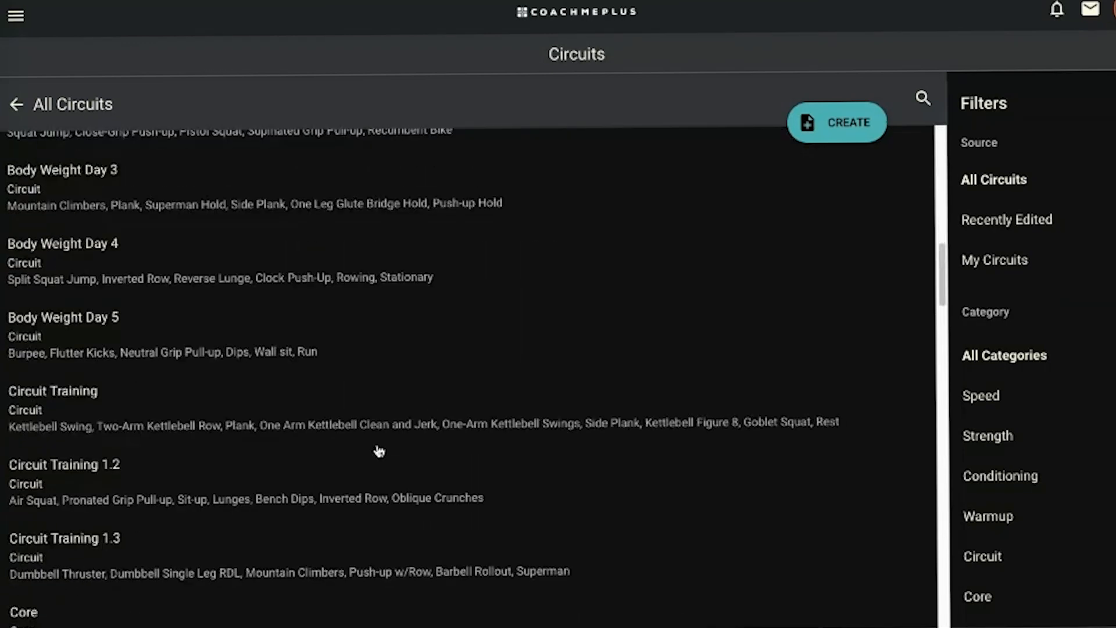
scroll(379, 451, up, 10)
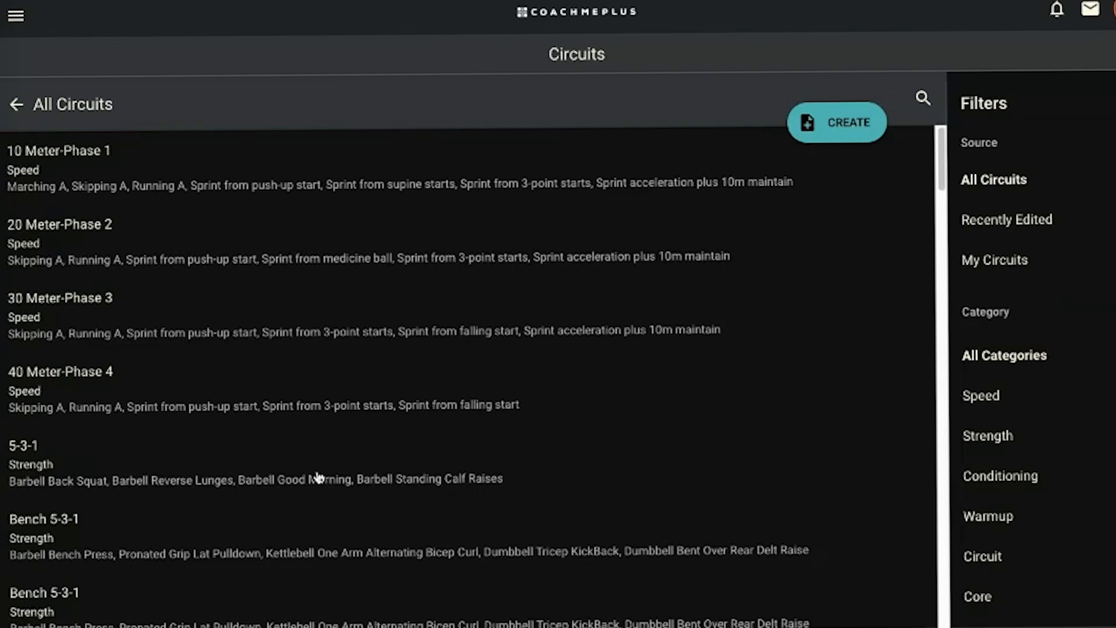
Step: Open the first Bench 5-3-1 circuit, review its exercises and return to the circuit list
click(211, 542)
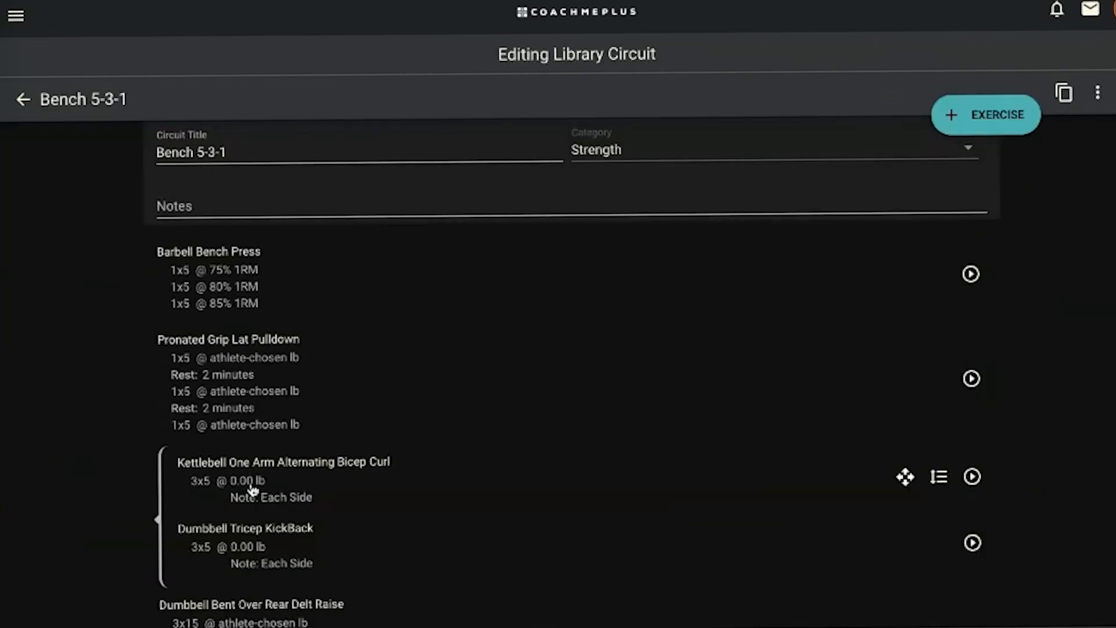
scroll(252, 490, down, 1)
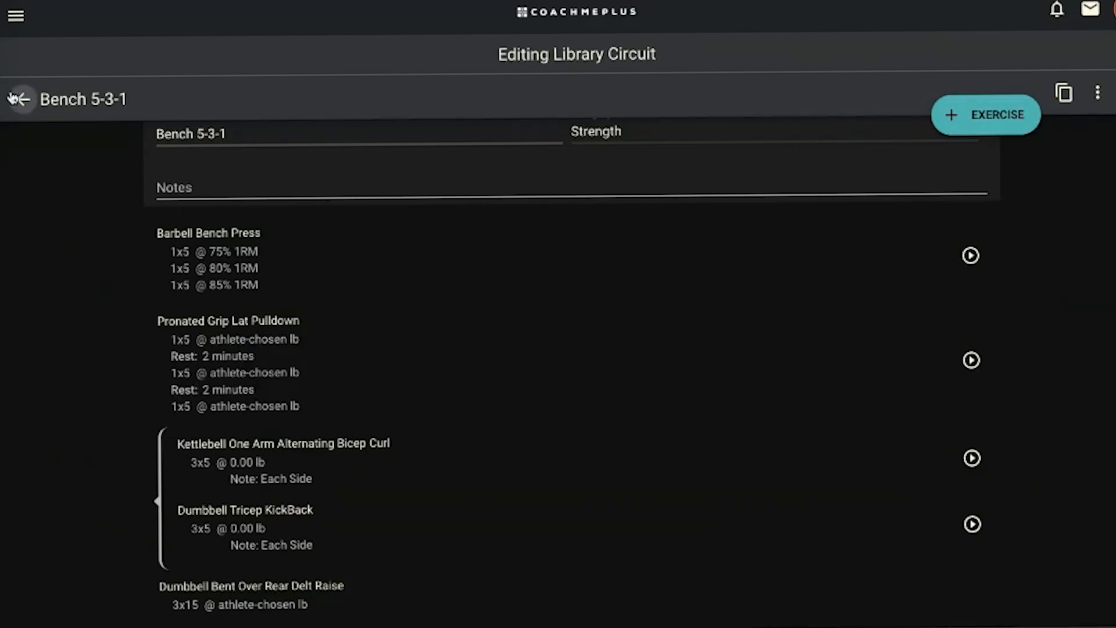
click(13, 99)
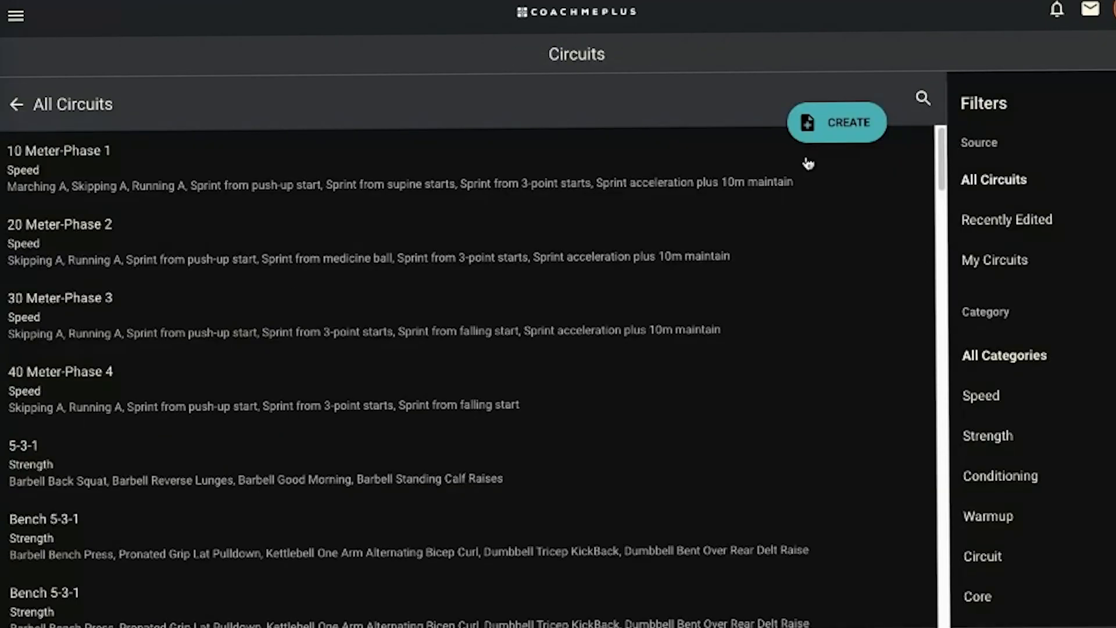
Step: Create a new library circuit titled Demo Circuit
click(817, 125)
click(440, 165)
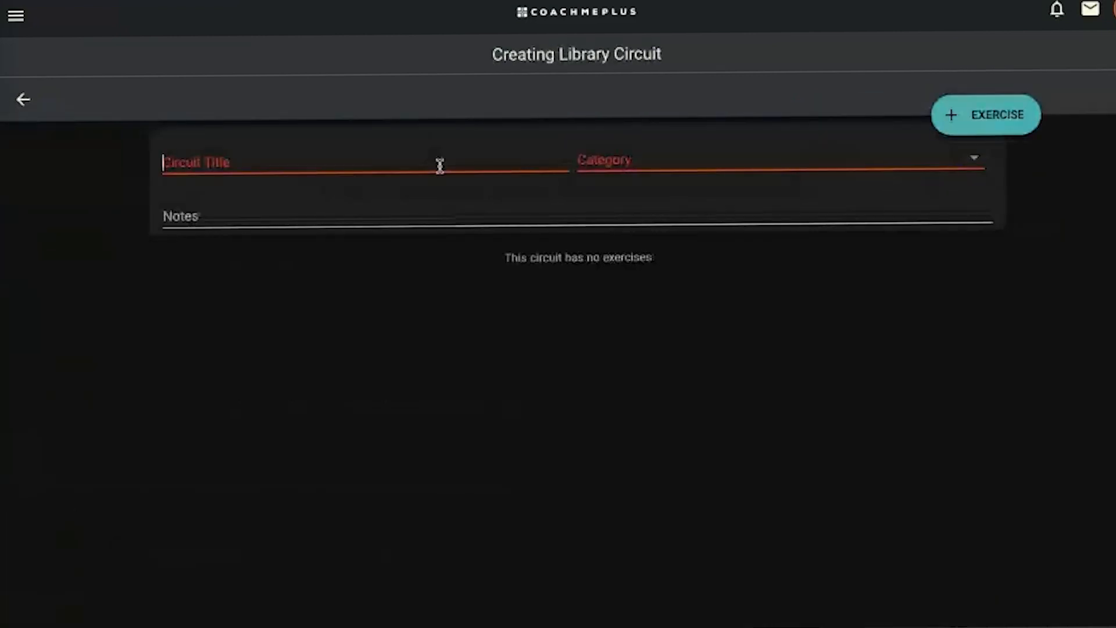
text(Demo)
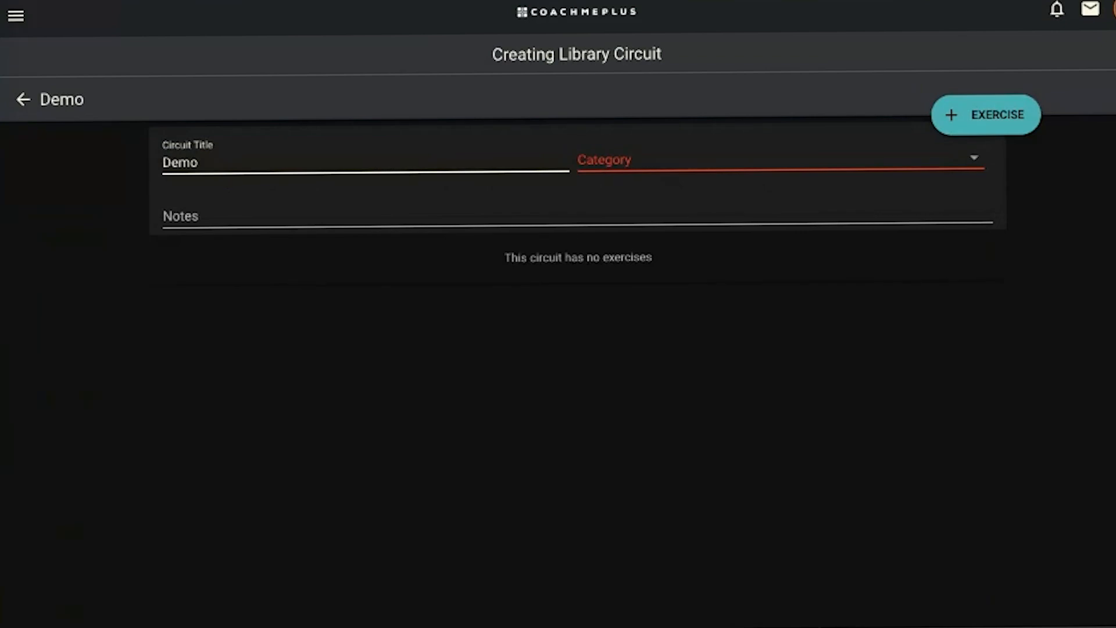
text( Circuit)
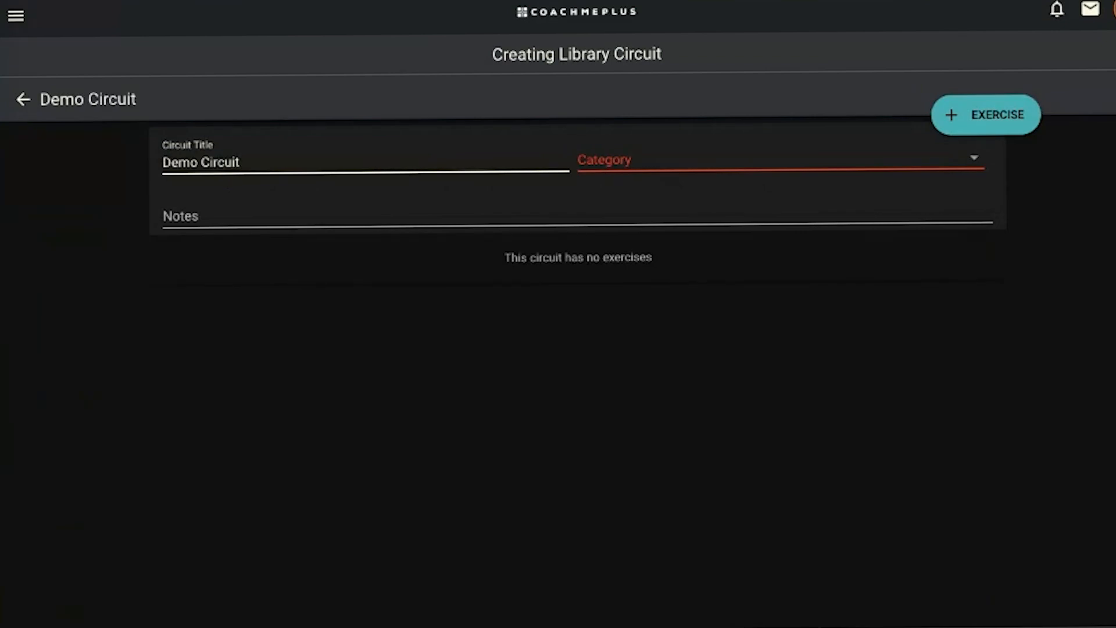
Step: Review the available circuit categories and set the category of Demo Circuit to Strength
click(805, 169)
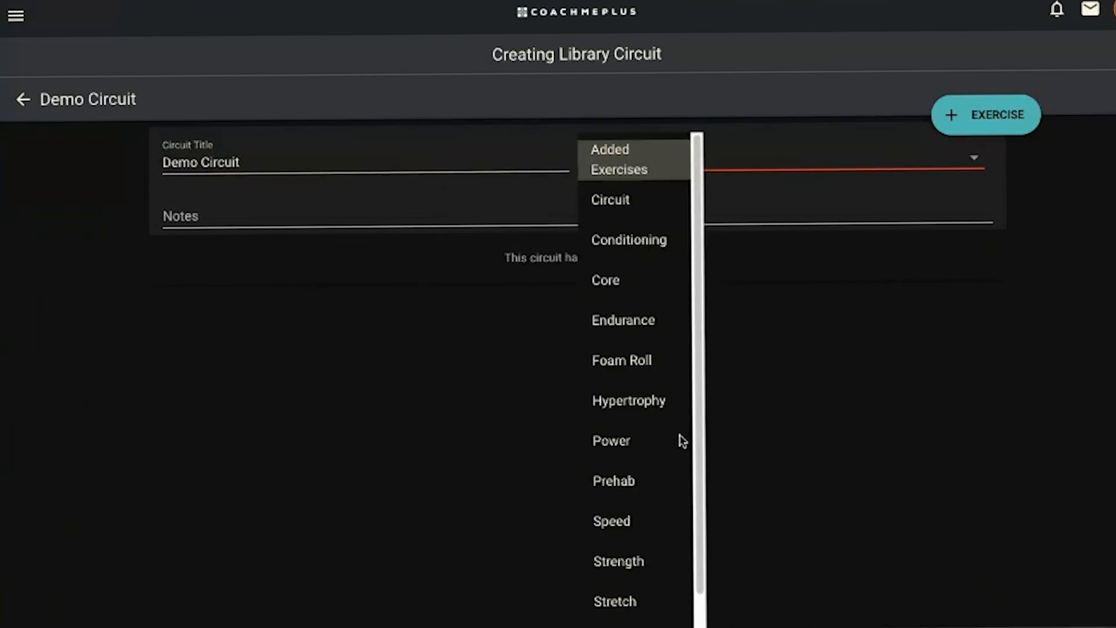
scroll(648, 444, down, 1)
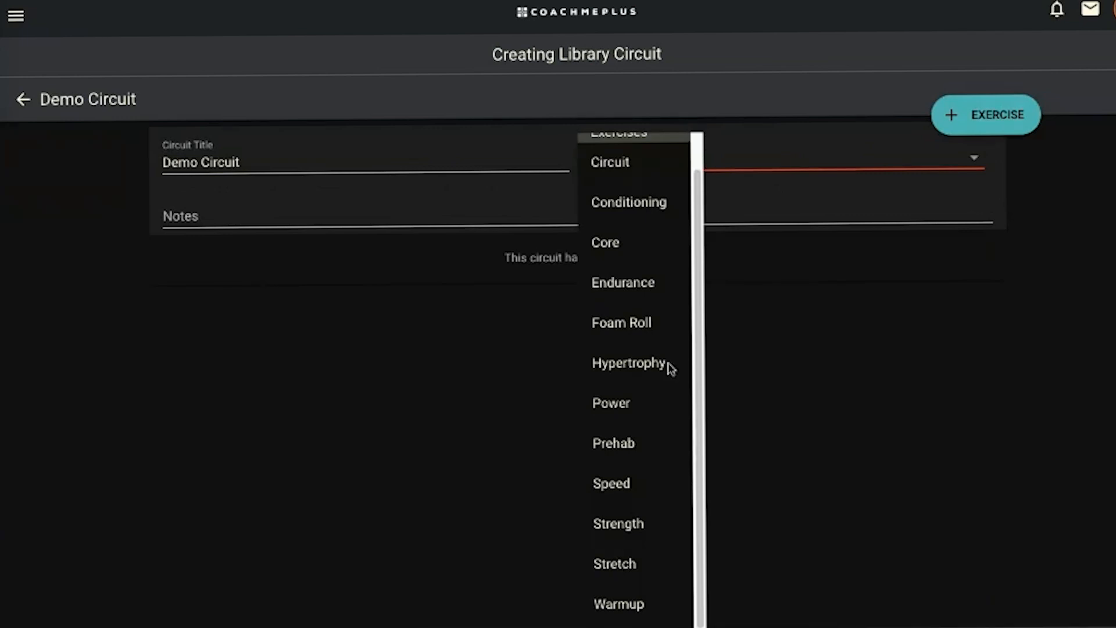
scroll(657, 349, up, 1)
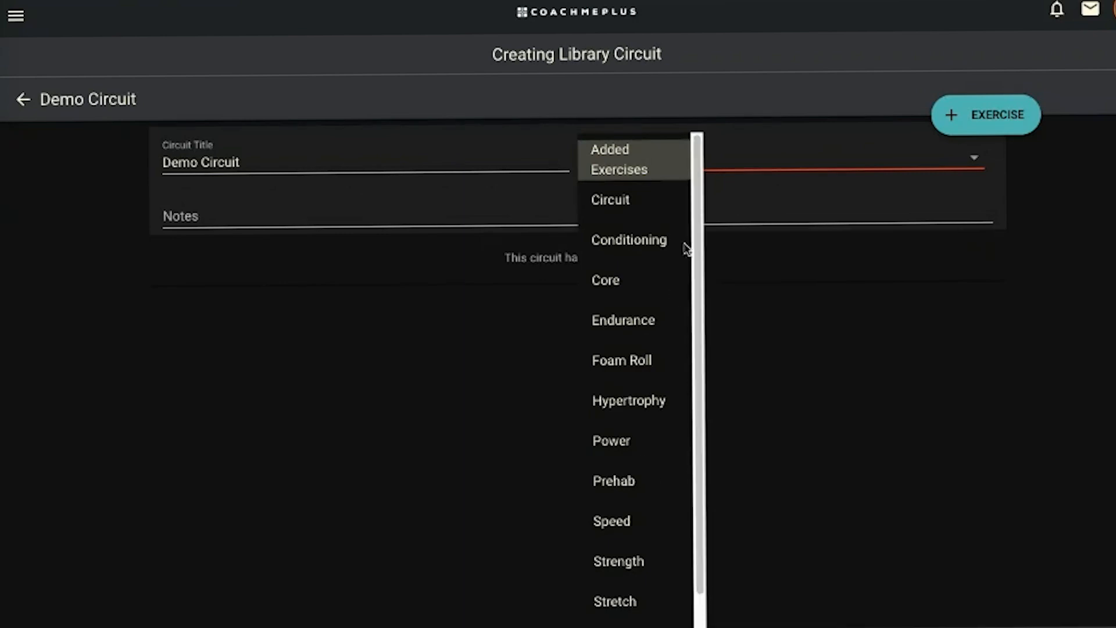
scroll(657, 500, down, 1)
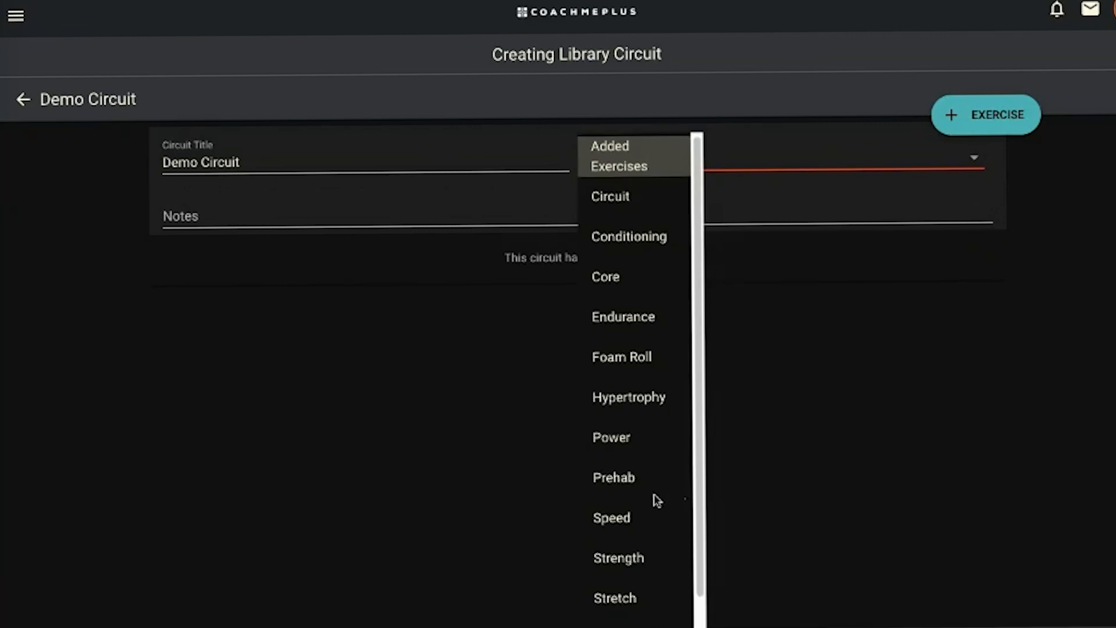
scroll(657, 501, down, 1)
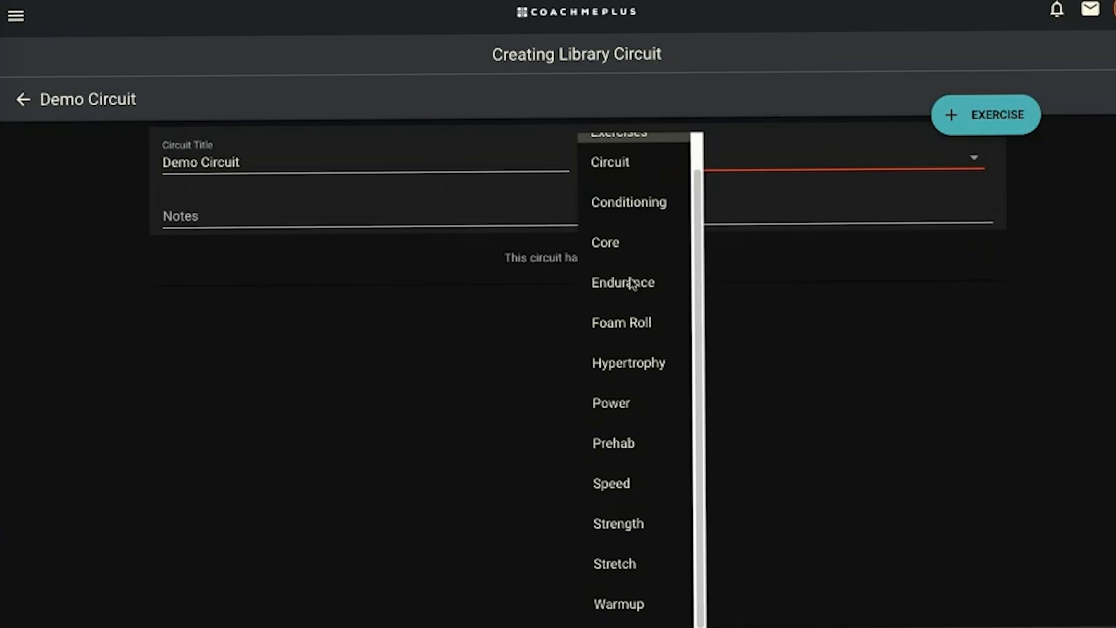
click(629, 522)
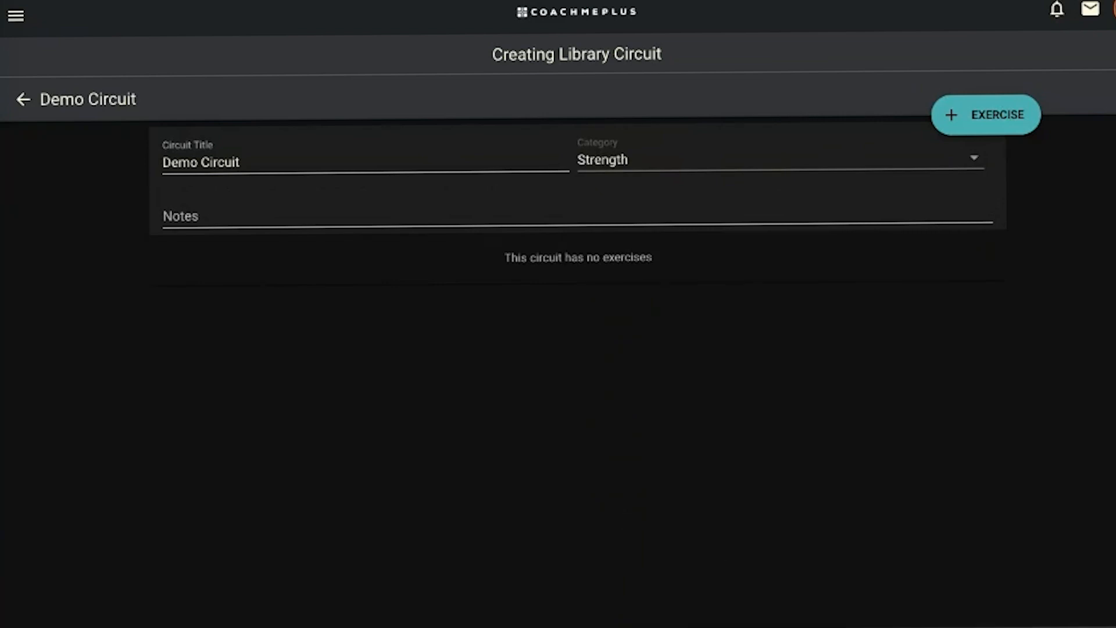
Step: Open the exercise list for Demo Circuit and select 90-degree jump squat twice, 90/90 Breathing Position and Active Leg Lowering
click(964, 121)
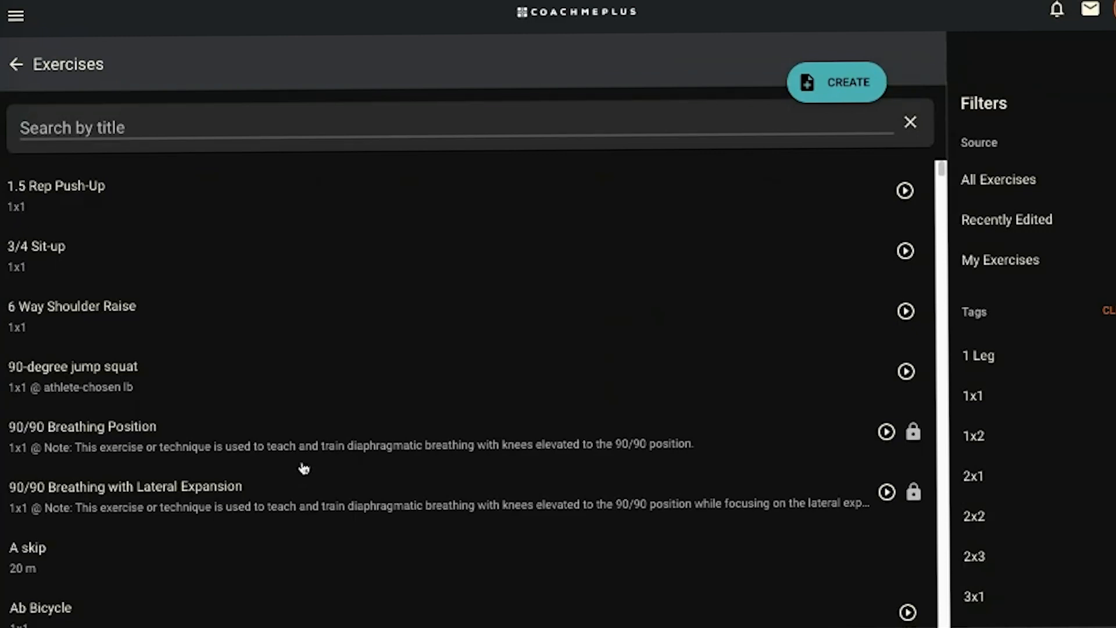
scroll(327, 461, down, 7)
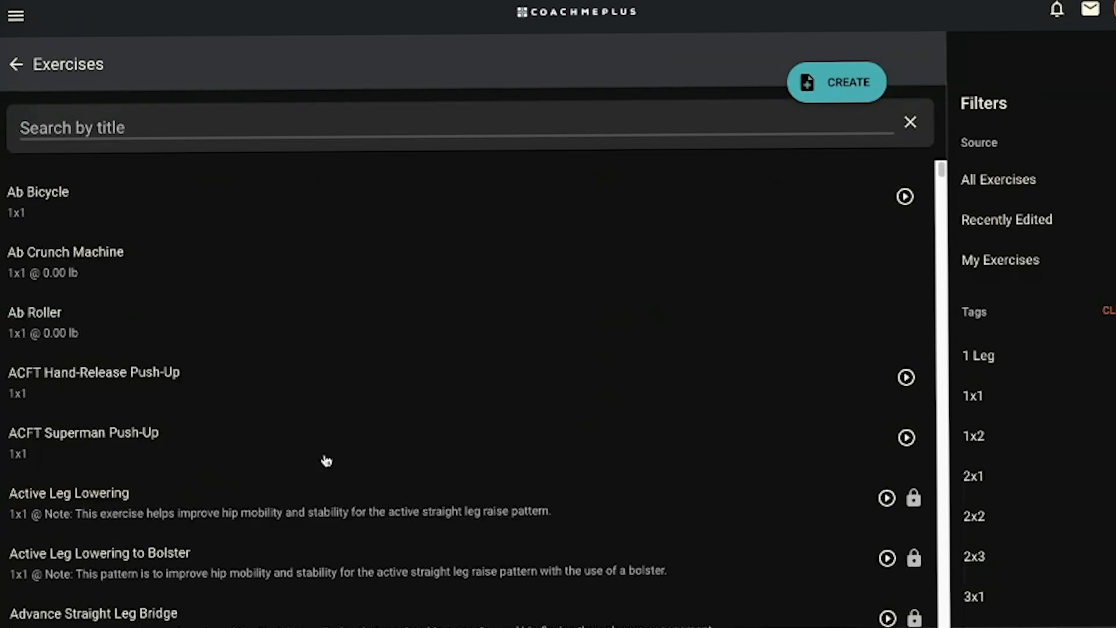
scroll(326, 461, down, 1)
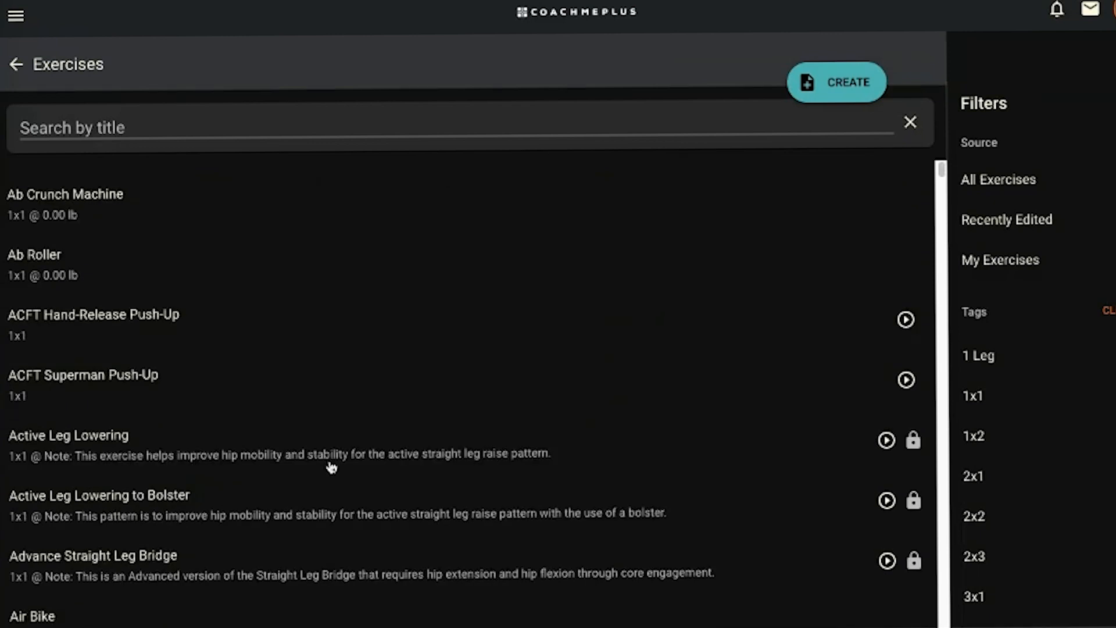
scroll(332, 466, down, 3)
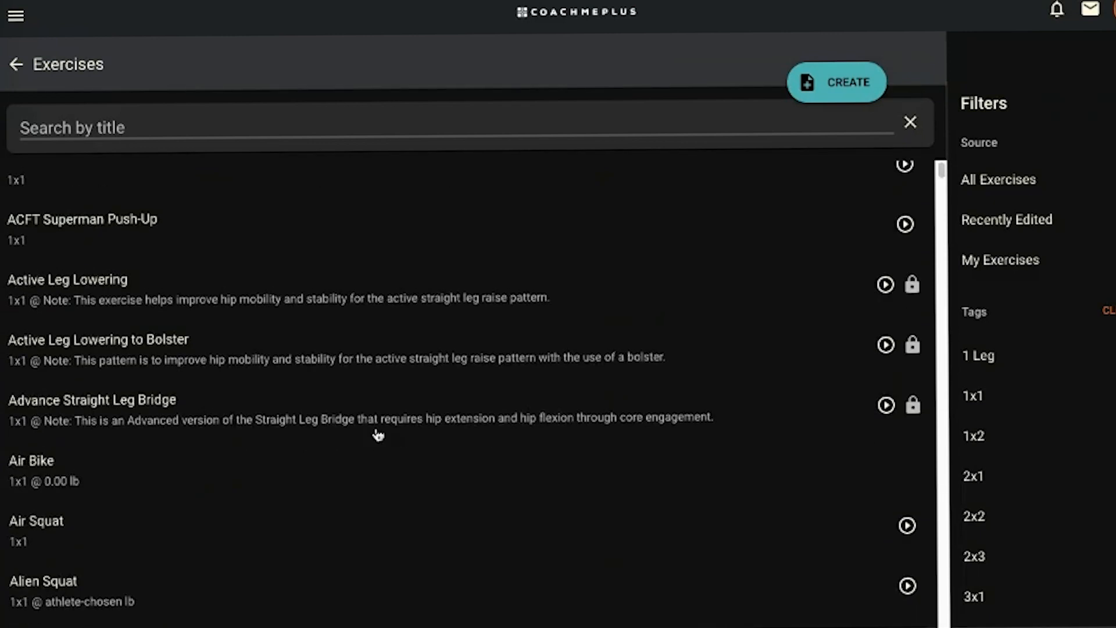
scroll(384, 430, up, 2)
scroll(431, 417, up, 8)
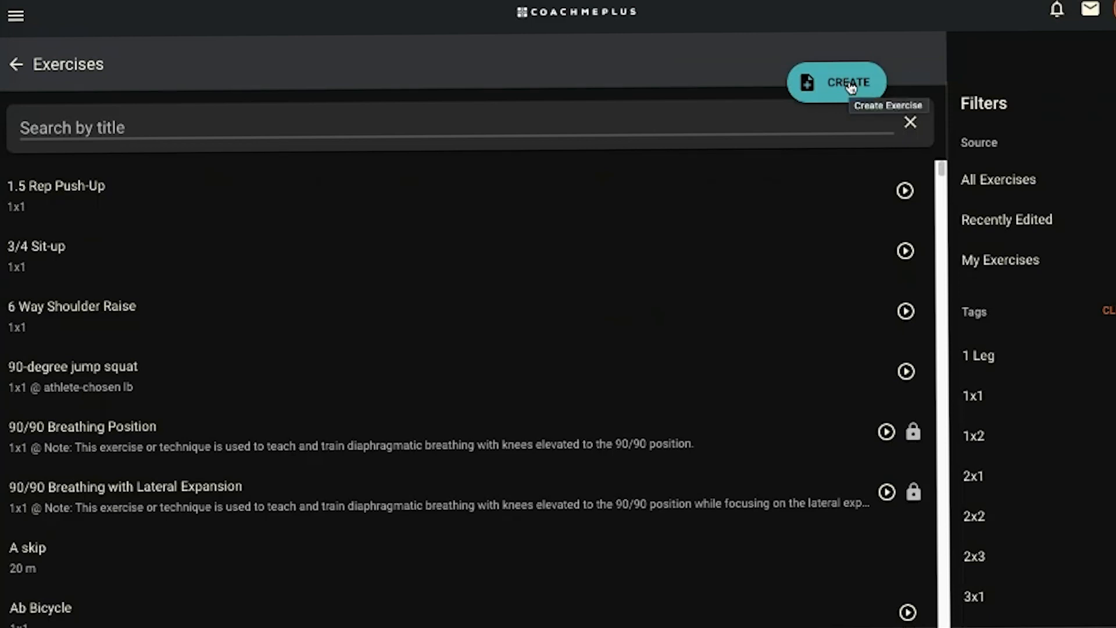
click(442, 421)
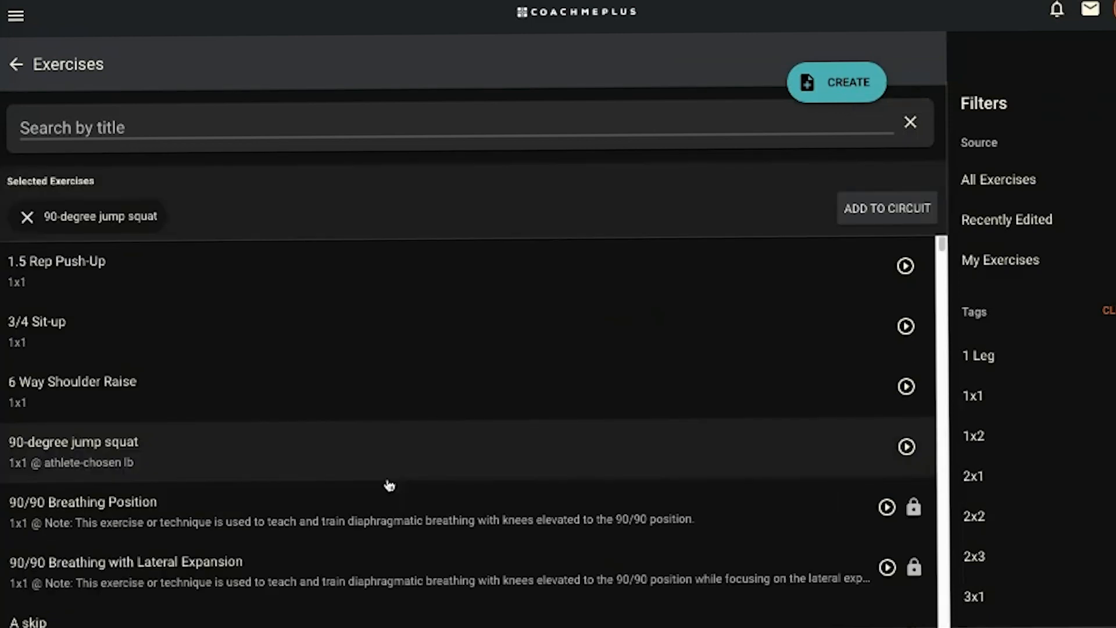
click(389, 483)
click(405, 540)
scroll(409, 543, down, 5)
click(403, 503)
Step: Also select Alternating Dumbbell Snatch, Alternating standing knee-pull stretch and Arm Criss Cross Jump with Jump Rope, and add all selected exercises to the circuit
scroll(406, 488, down, 10)
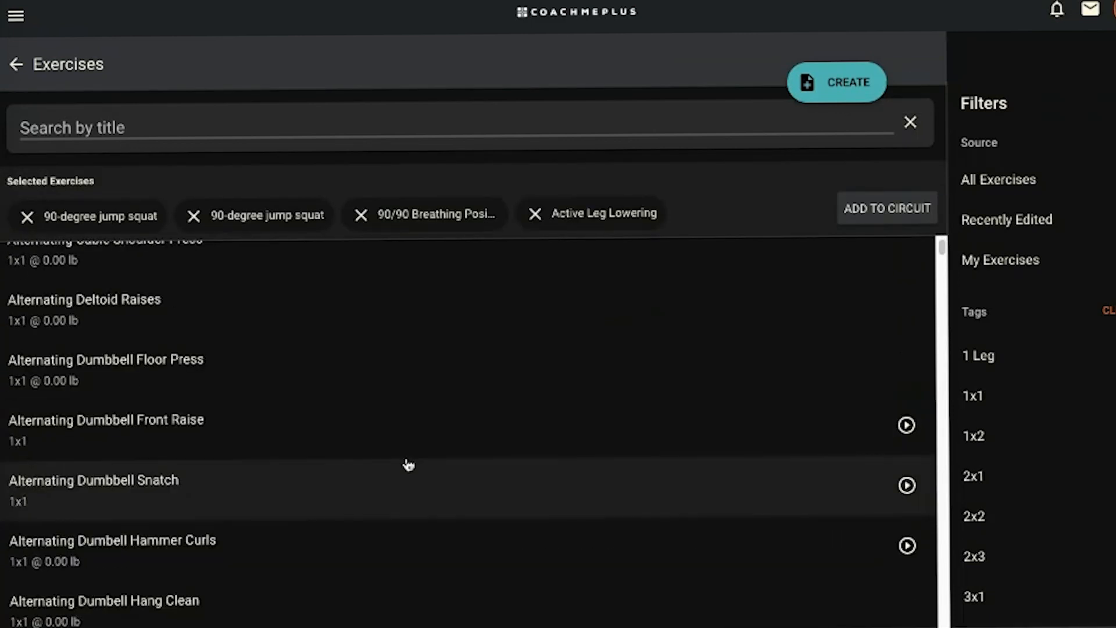
click(409, 465)
scroll(411, 472, down, 6)
click(414, 479)
scroll(425, 496, down, 5)
click(429, 492)
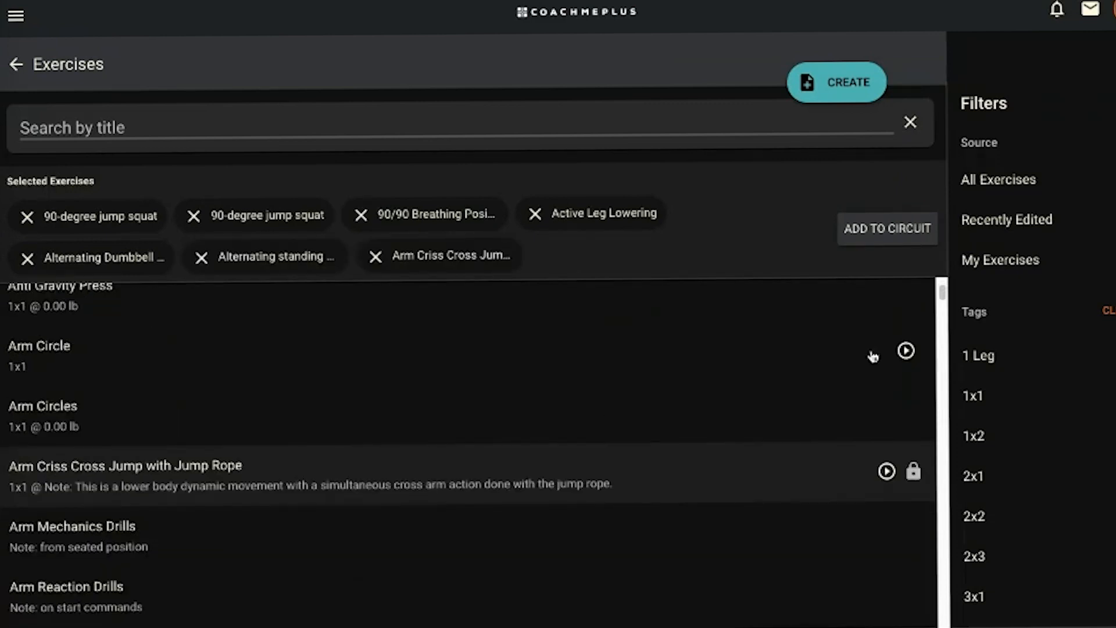
click(869, 238)
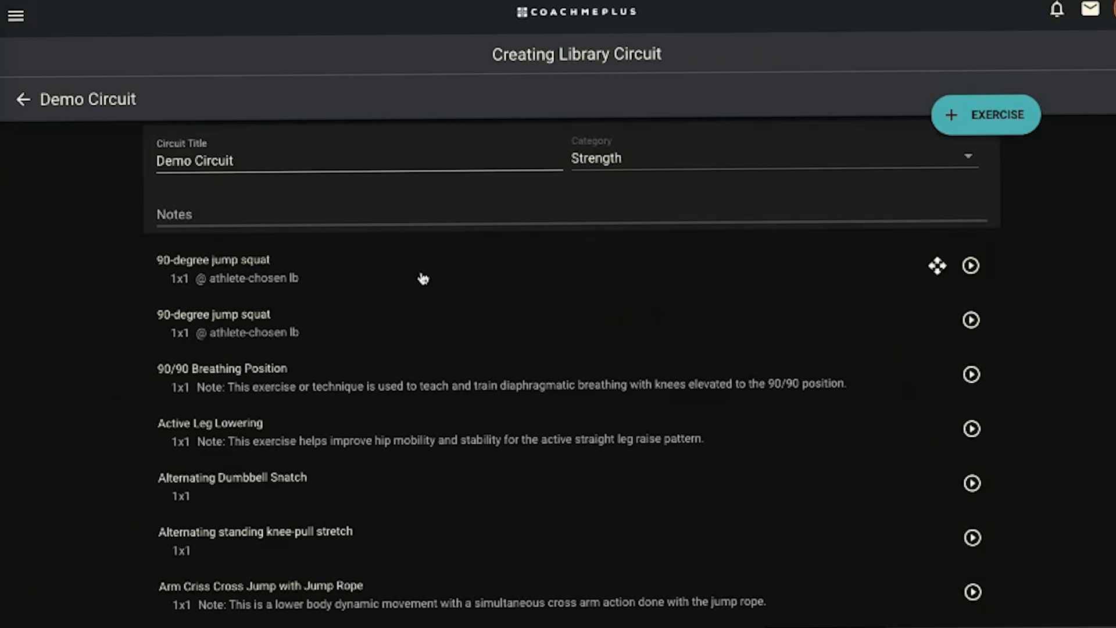
Step: Set the first 90-degree jump squat to 4 sets of 10 reps
click(352, 280)
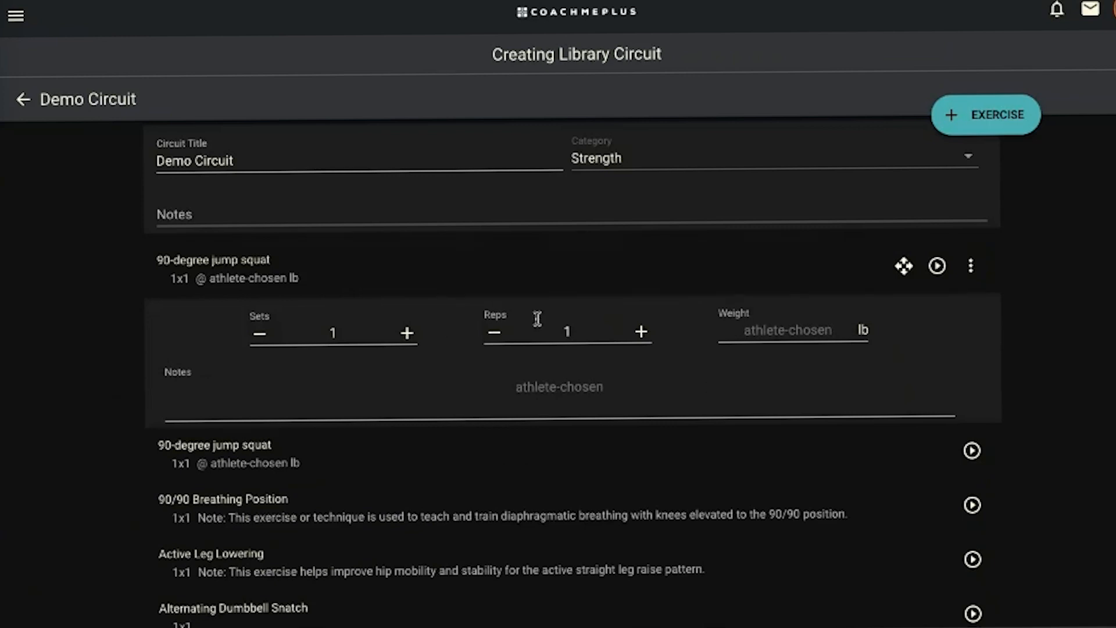
click(375, 331)
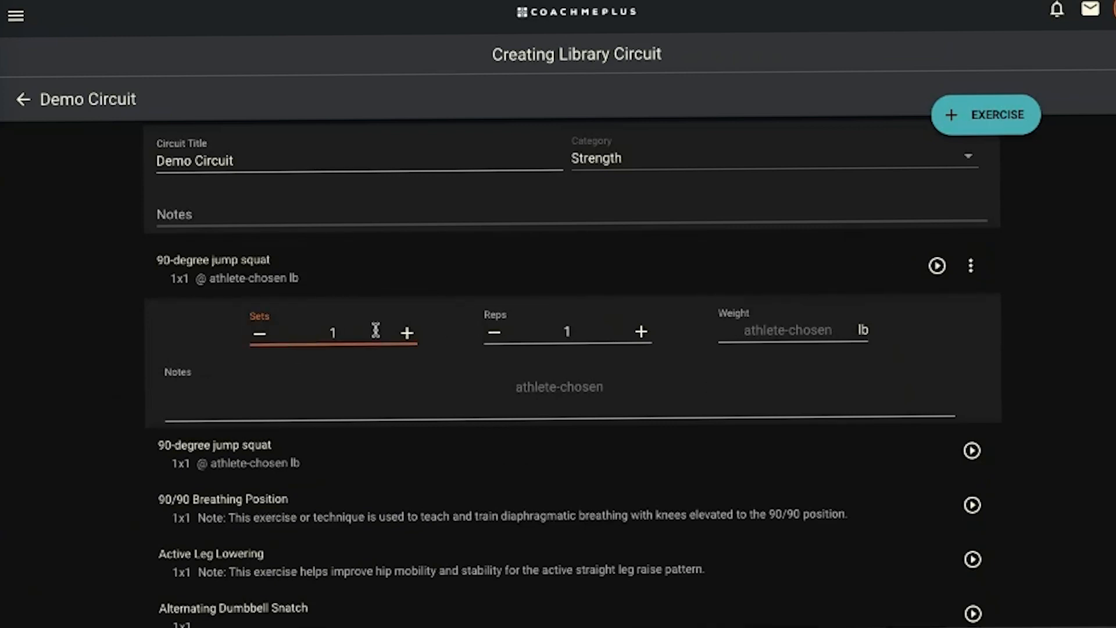
key(BackSpace)
text(4)
key(Tab)
text(10)
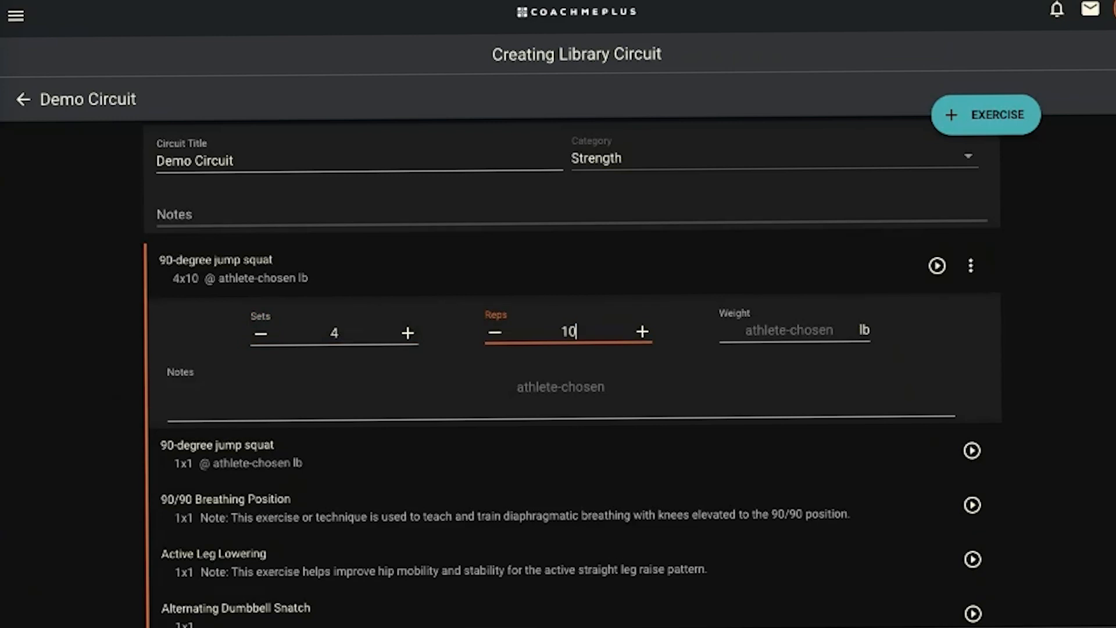
key(Tab)
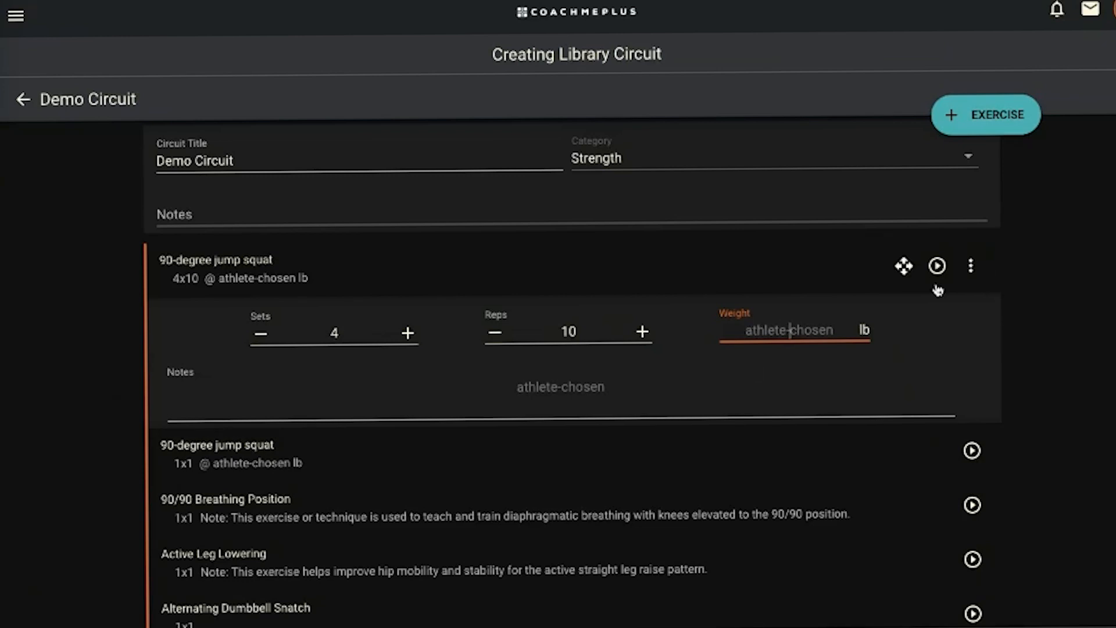
Step: Change the first 90-degree jump squat's properties from Weight to Duration
click(968, 268)
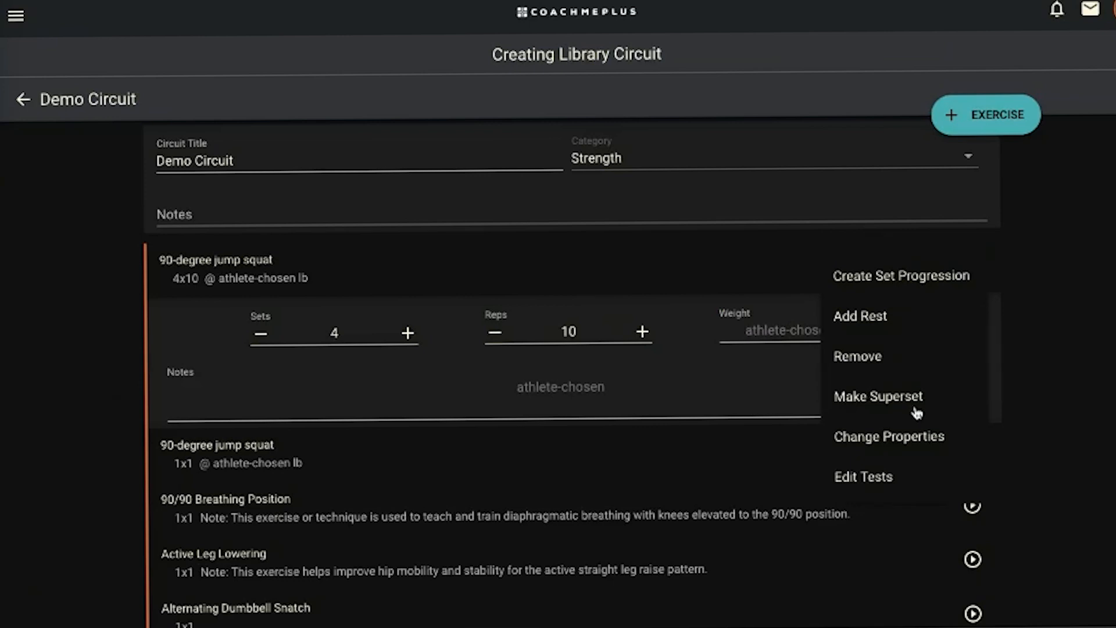
click(916, 444)
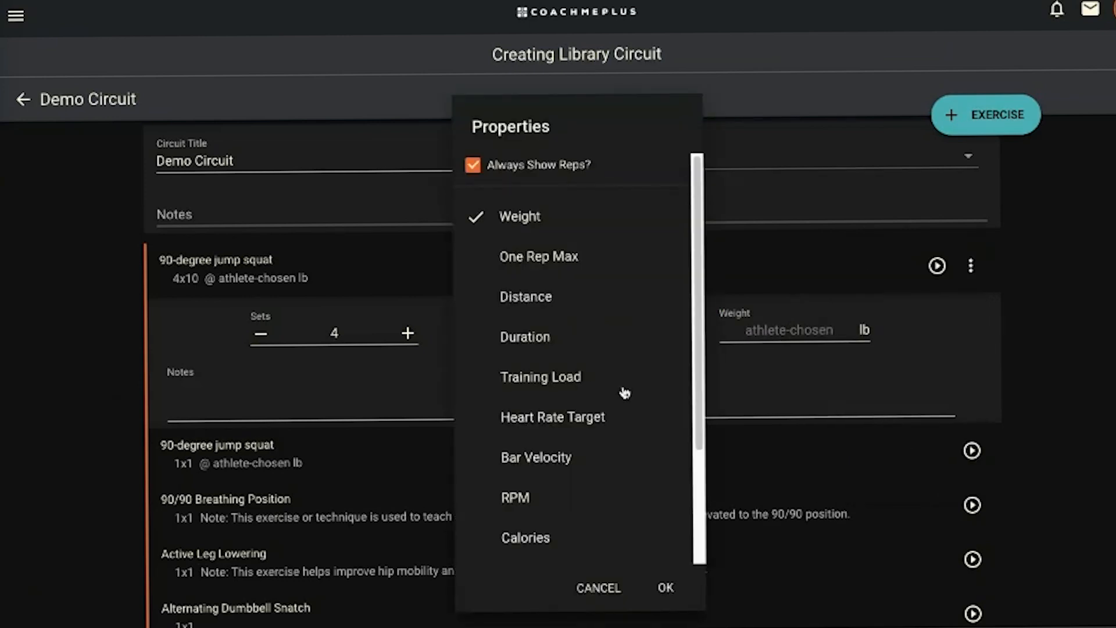
click(520, 224)
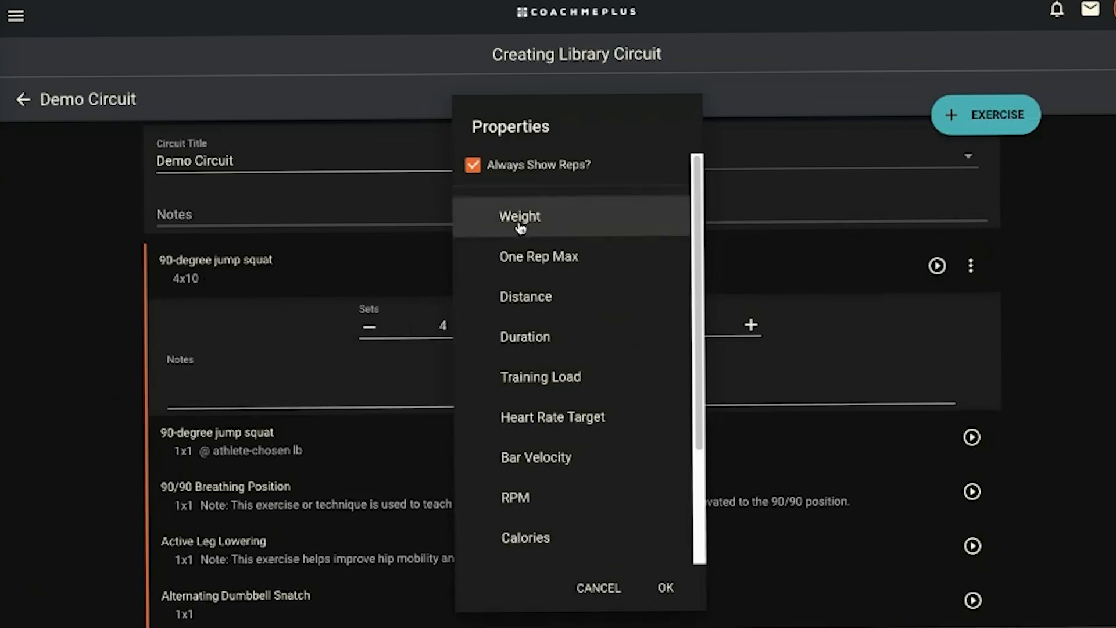
click(550, 346)
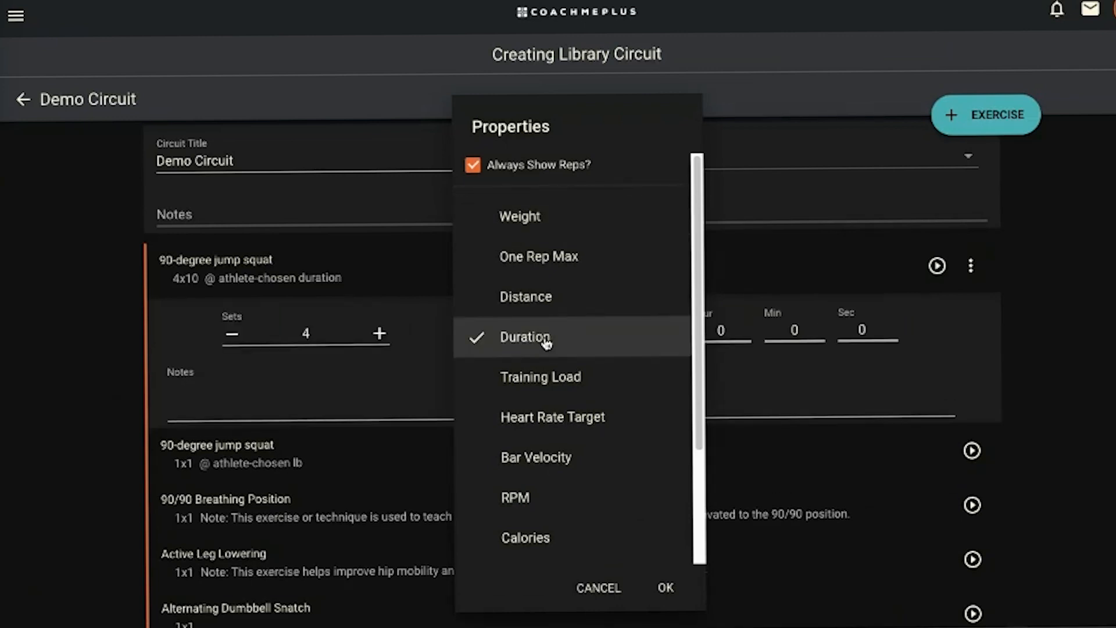
click(666, 589)
Step: Enter the note "Do this exercise for 30 seconds then rest for 45" for the first 90-degree jump squat
click(594, 391)
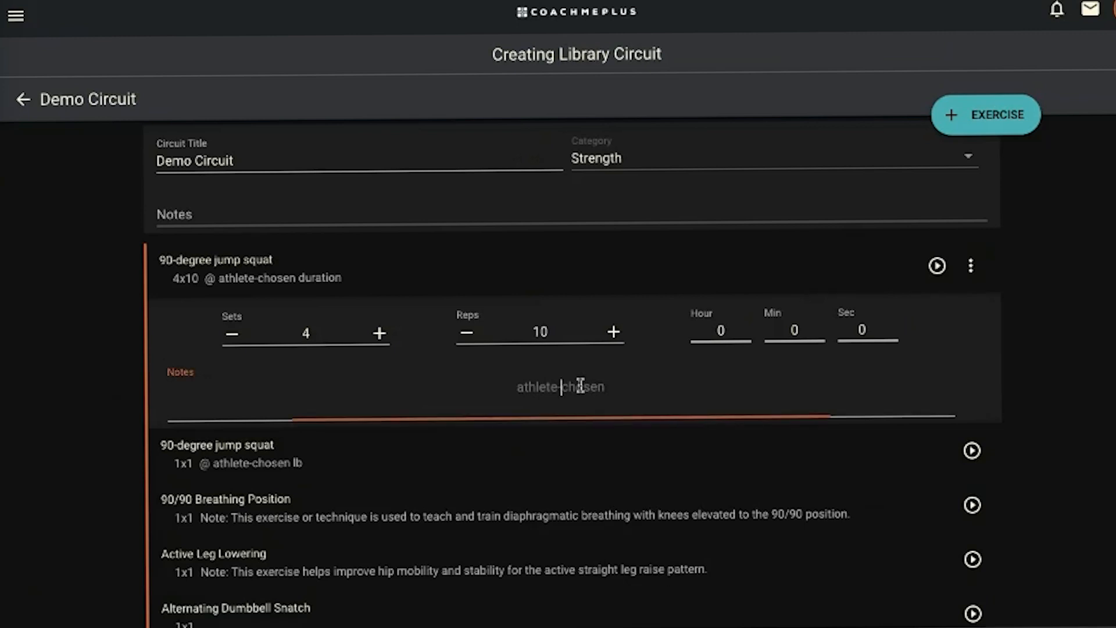
text(Do this )
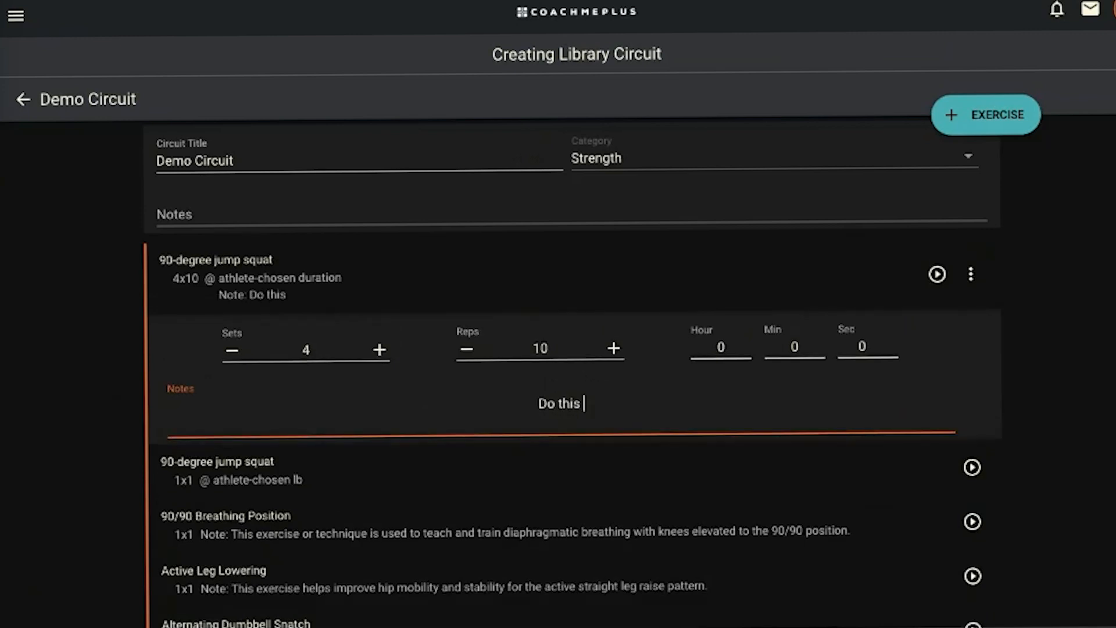
text(exercise for 4)
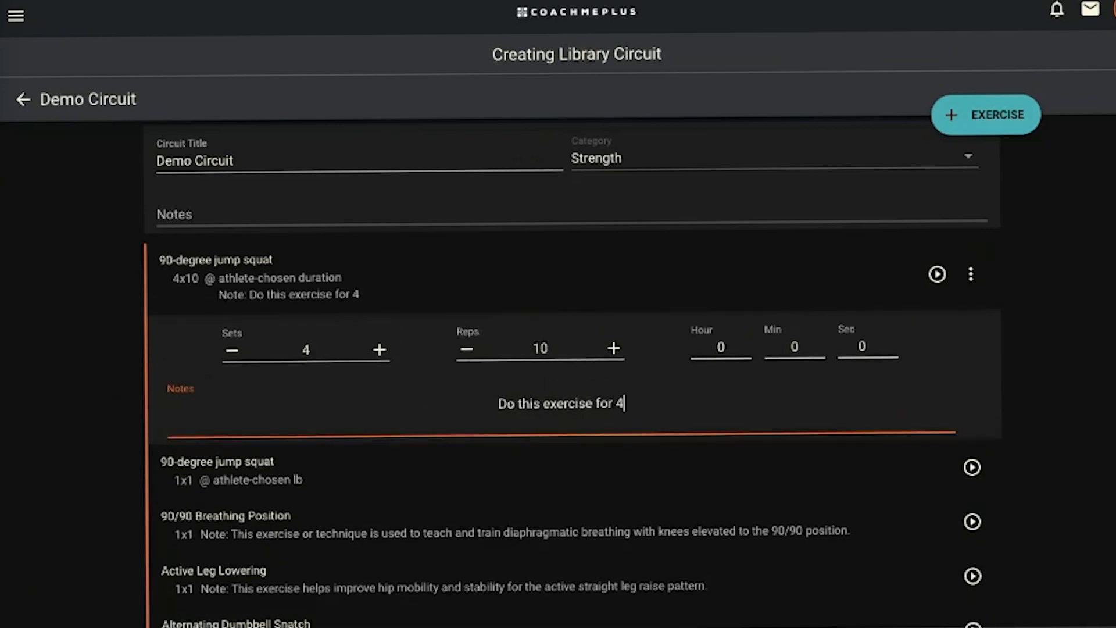
text(0)
key(BackSpace)
key(BackSpace)
text(30 sec)
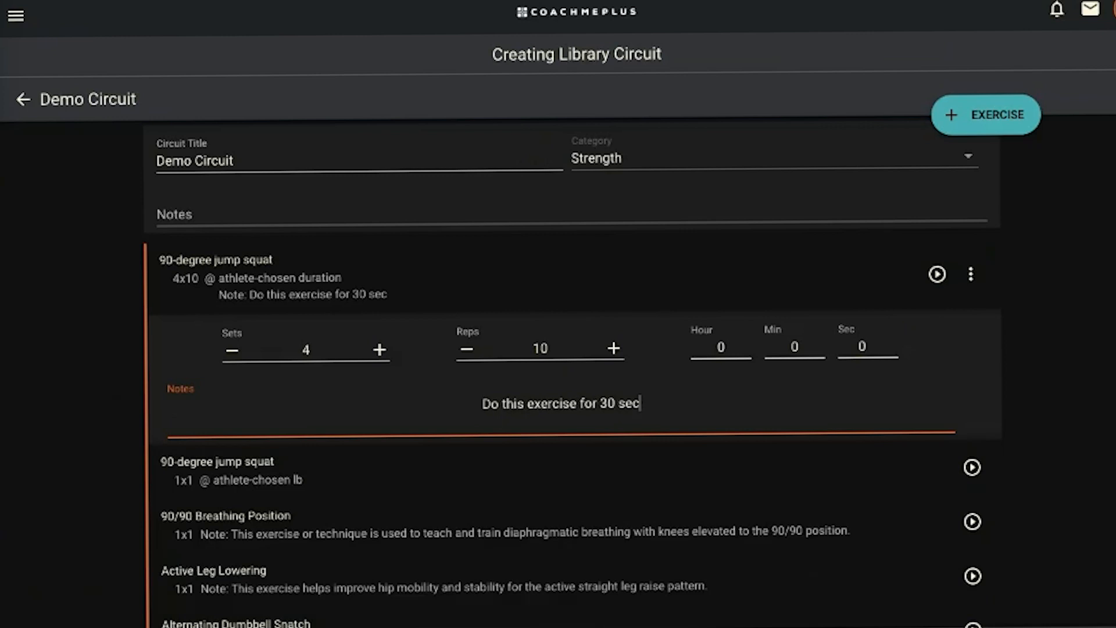
text(onds then rest for 45)
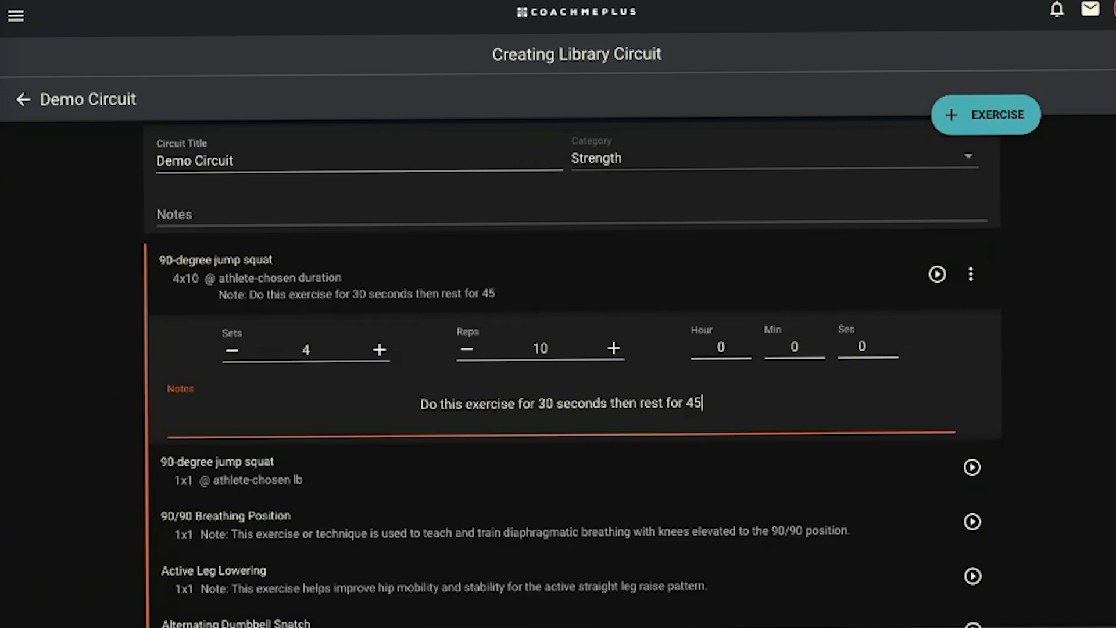
drag(695, 399, 399, 392)
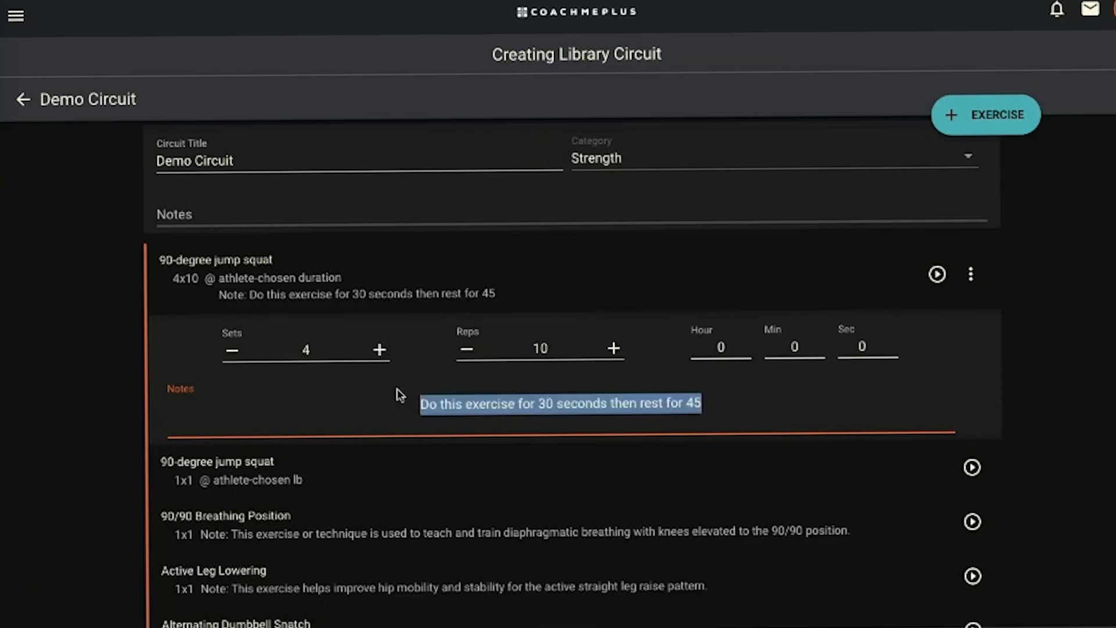
click(622, 427)
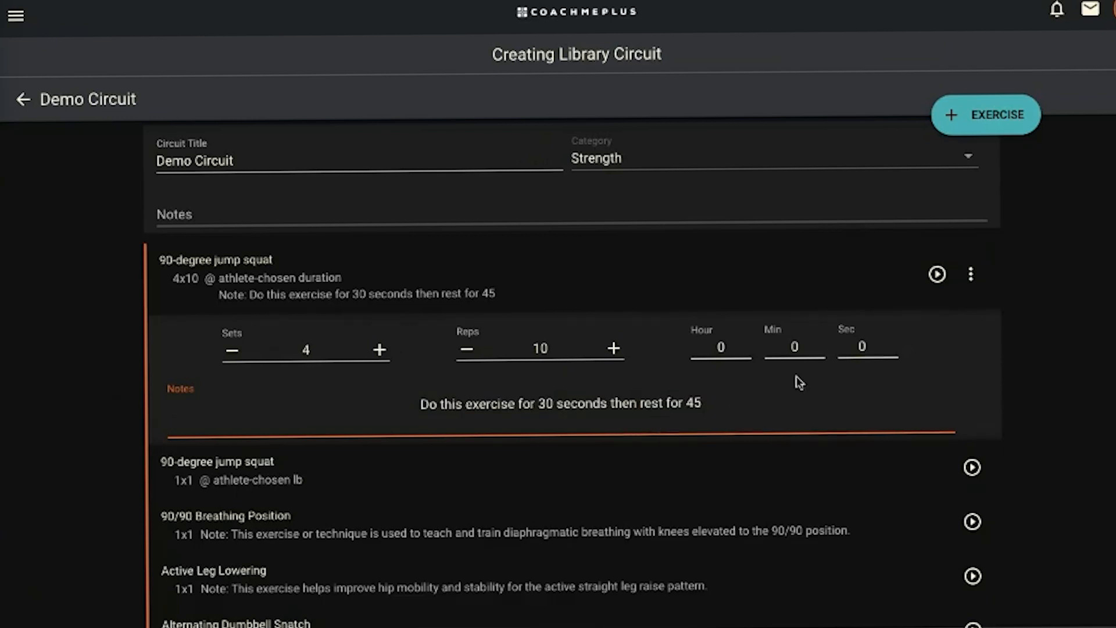
Step: Set the duration of the first 90-degree jump squat to 30 seconds
click(863, 346)
text(3)
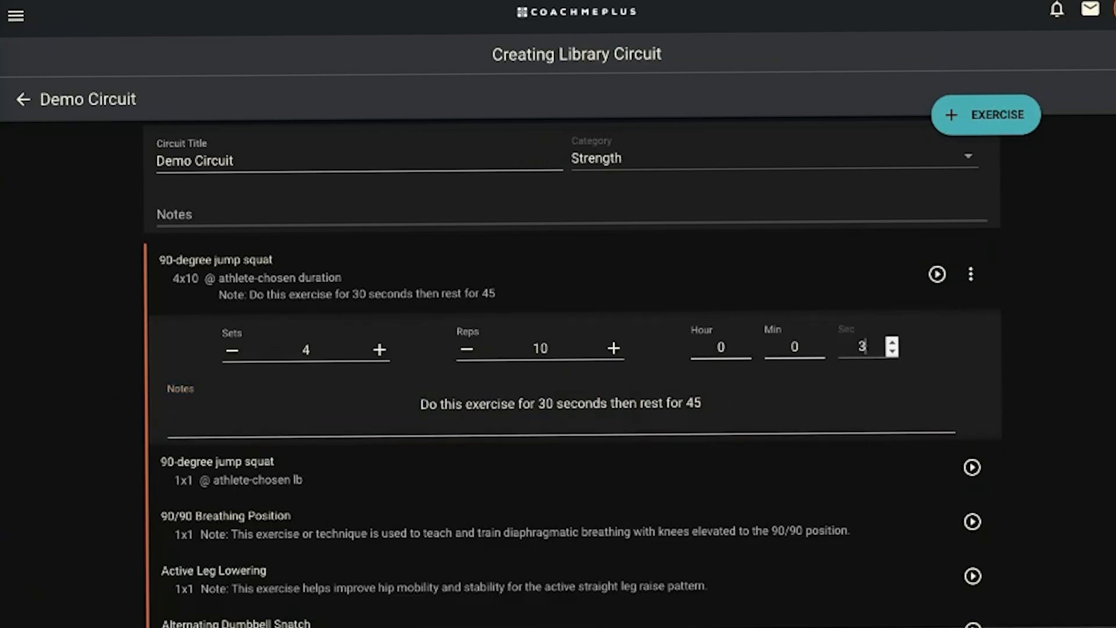
text(0)
Step: Add a rest with a set duration of 45 seconds between the sets of the first 90-degree jump squat
click(976, 275)
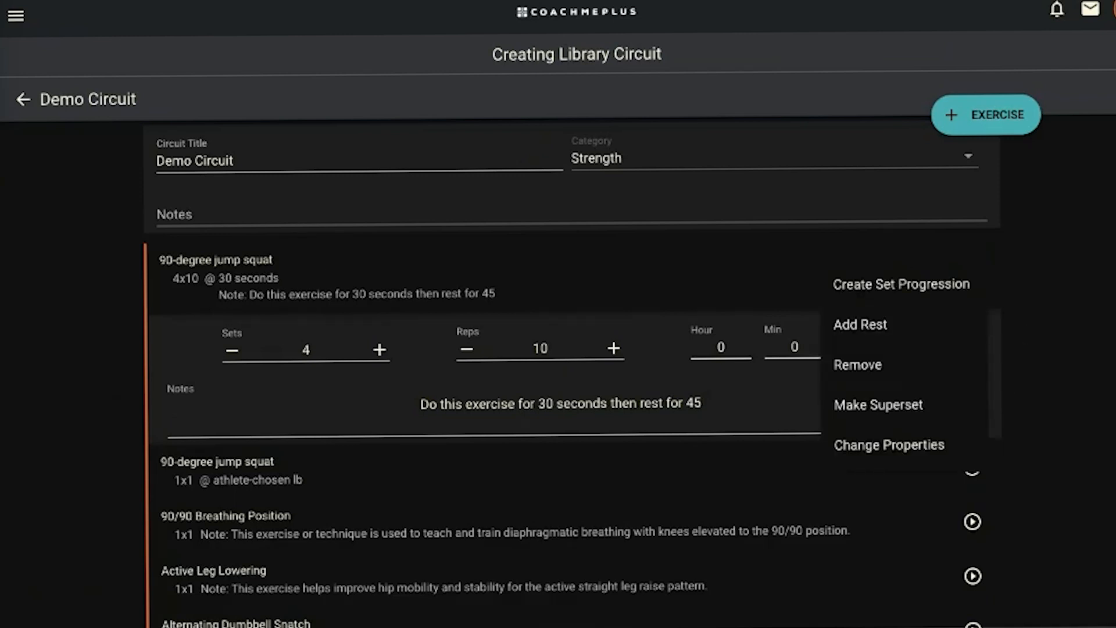
click(864, 328)
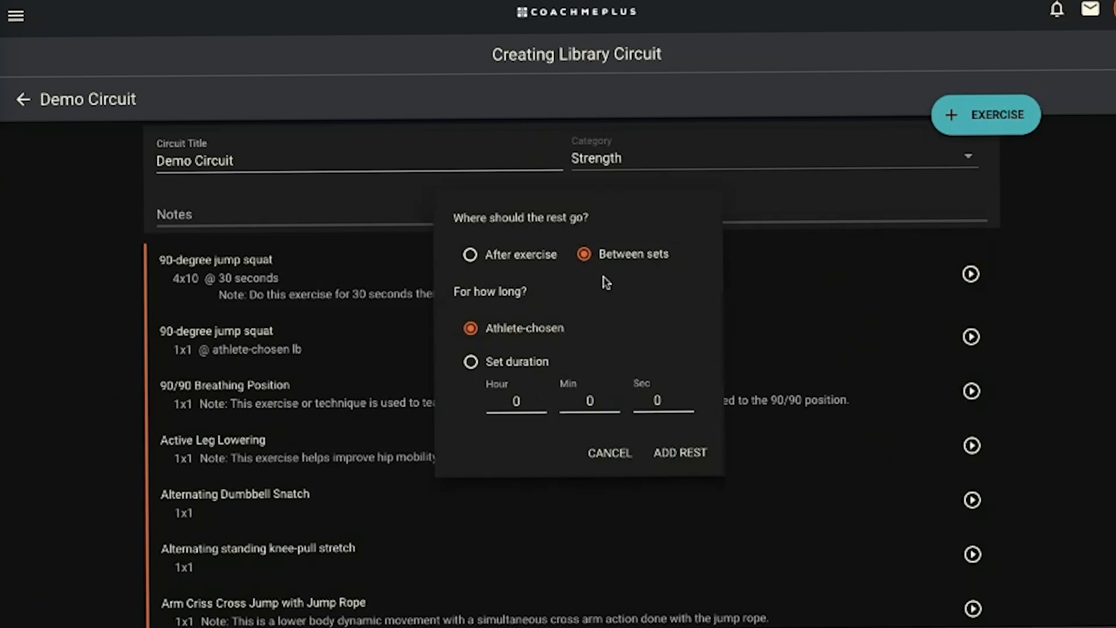
click(515, 254)
click(629, 254)
click(536, 364)
double_click(660, 401)
text(45)
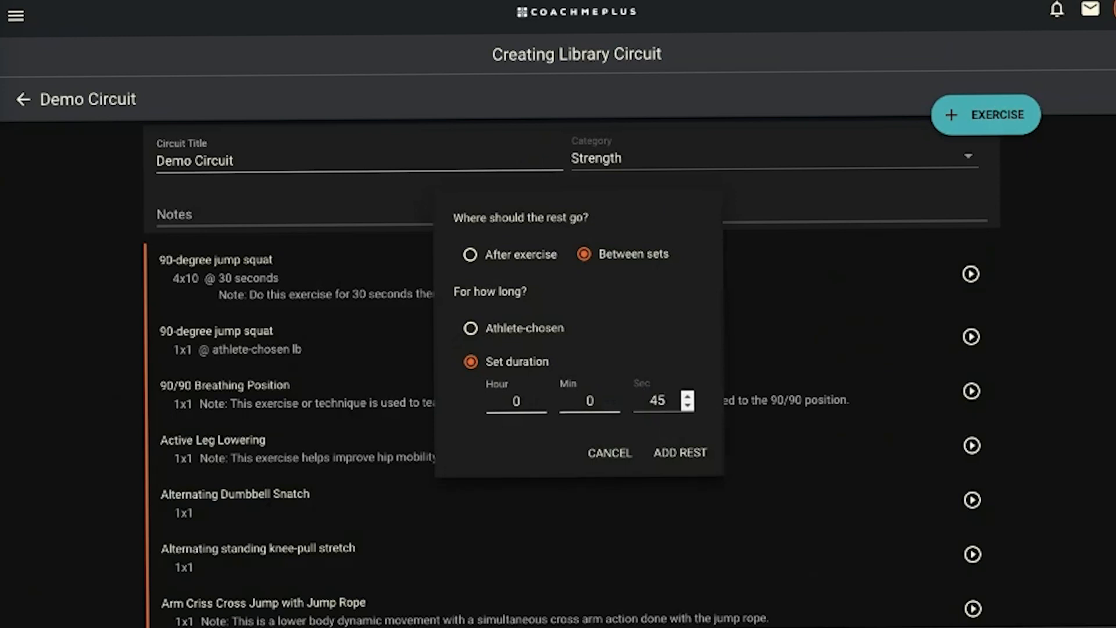
click(702, 457)
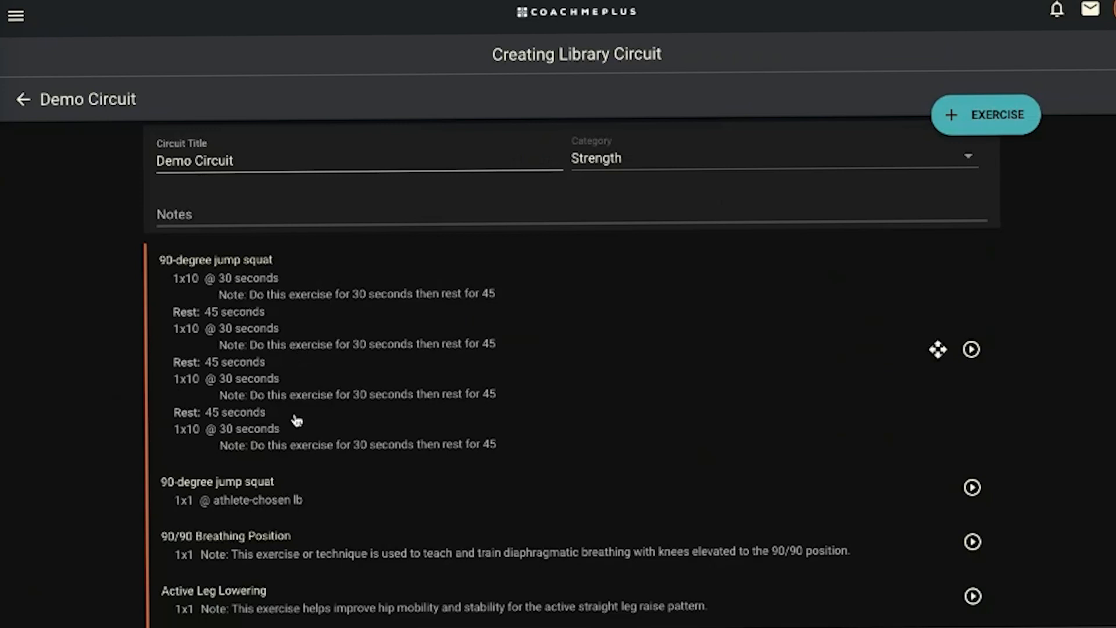
Step: Create a set progression for the second 90-degree jump squat in the circuit
scroll(324, 436, down, 3)
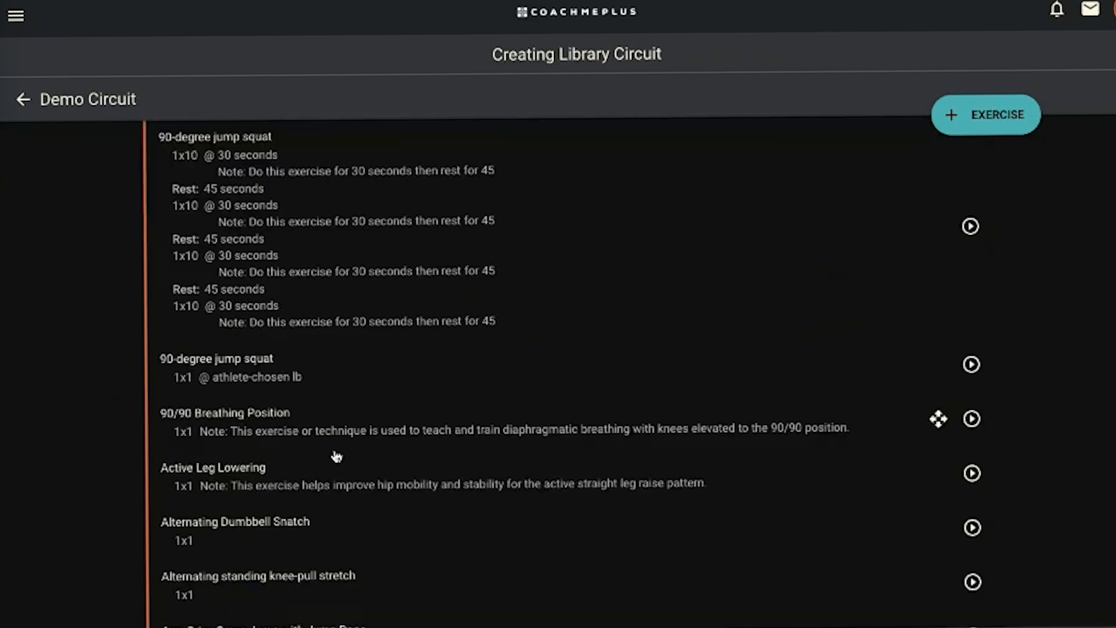
click(274, 333)
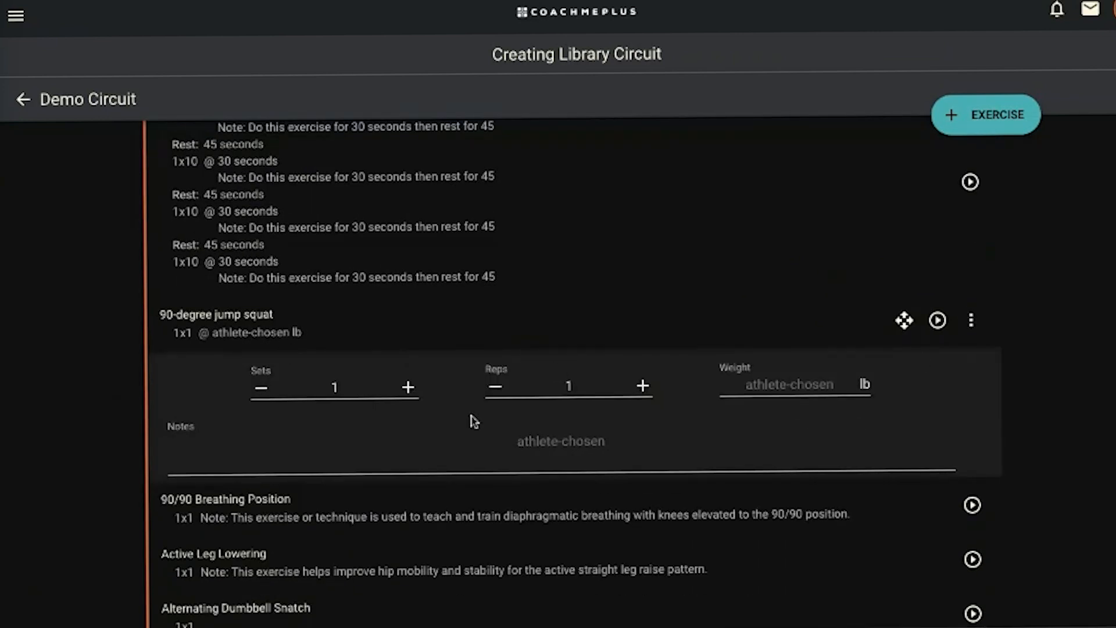
click(970, 320)
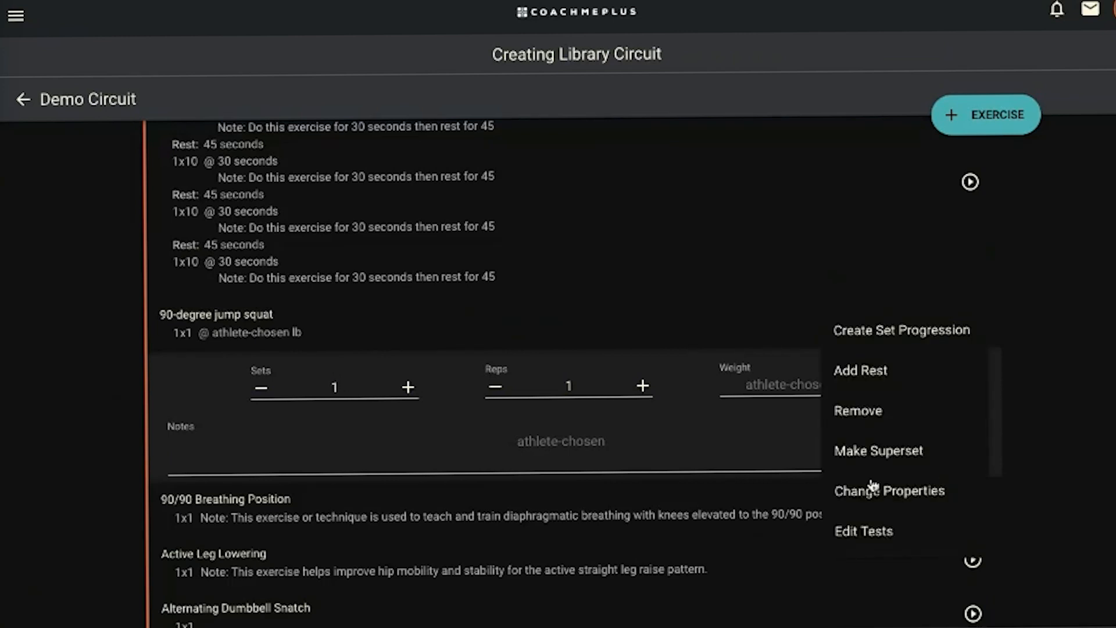
click(875, 334)
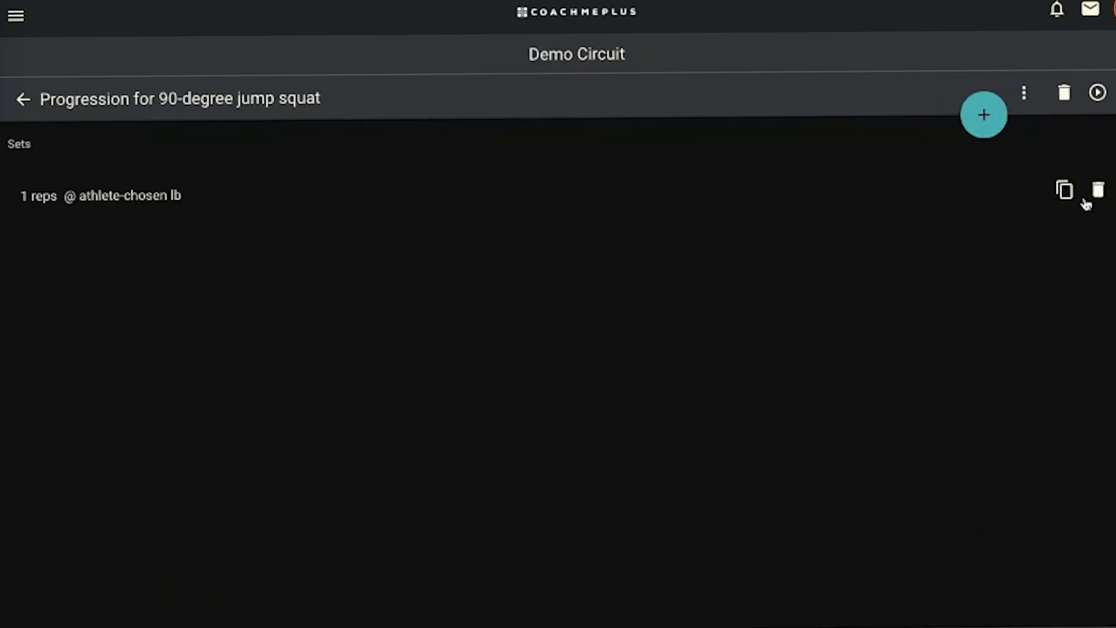
Step: Change the progression's properties so that Weight is removed and RPE is the only property selected
click(1023, 94)
click(1004, 101)
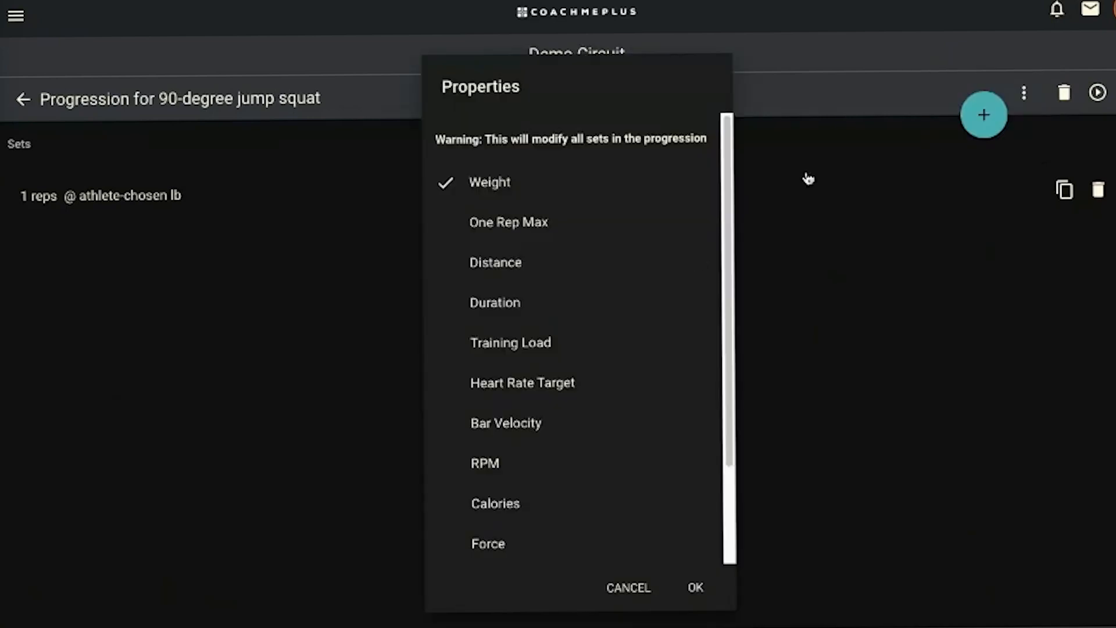
click(537, 189)
double_click(510, 307)
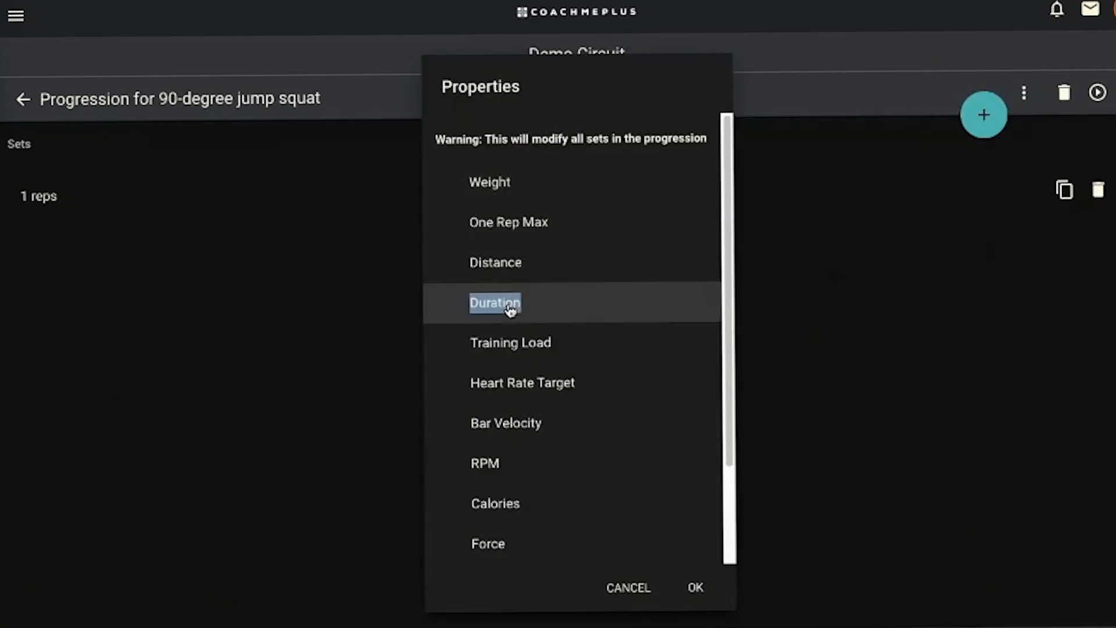
click(510, 307)
click(505, 464)
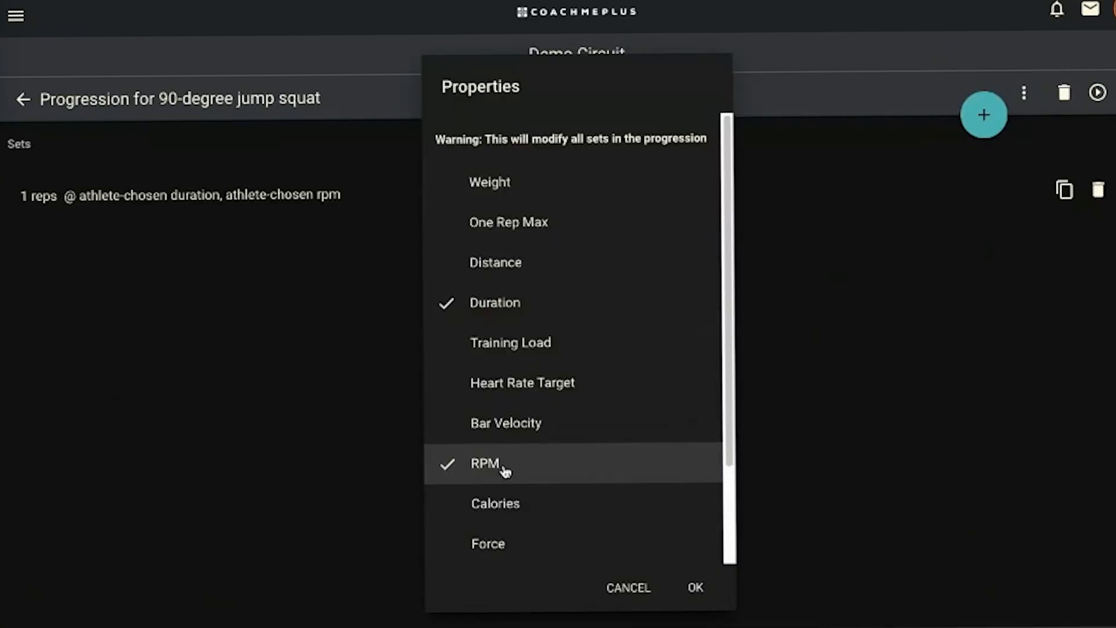
click(505, 463)
scroll(528, 520, down, 2)
click(511, 503)
click(498, 182)
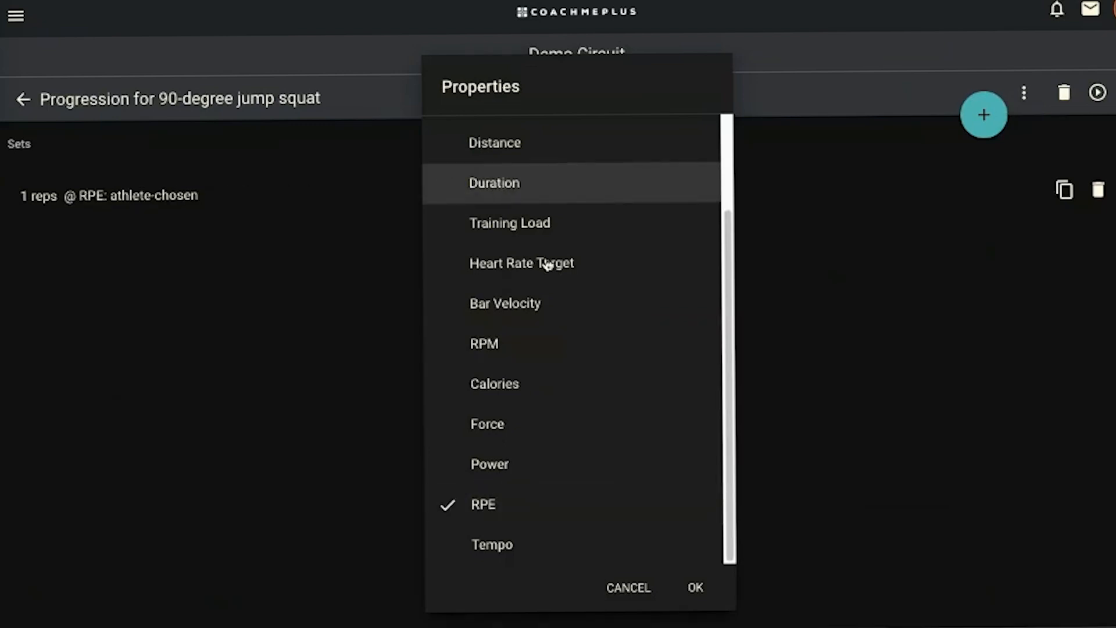
click(691, 589)
Step: Set the progression's first set to 4 reps at RPE 8
click(167, 207)
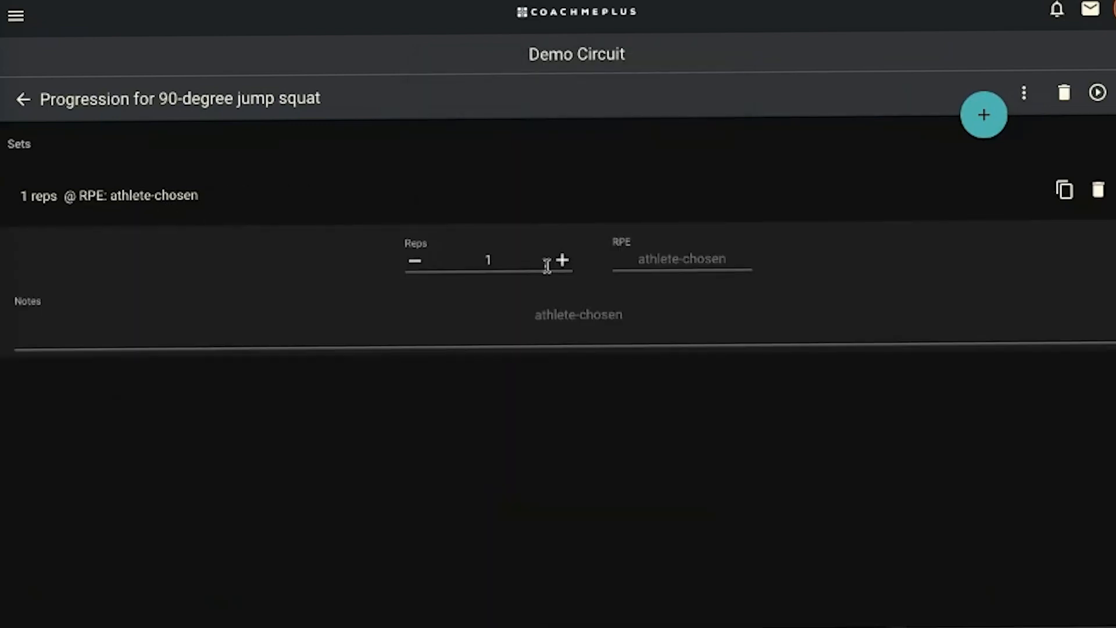
click(681, 262)
text(8)
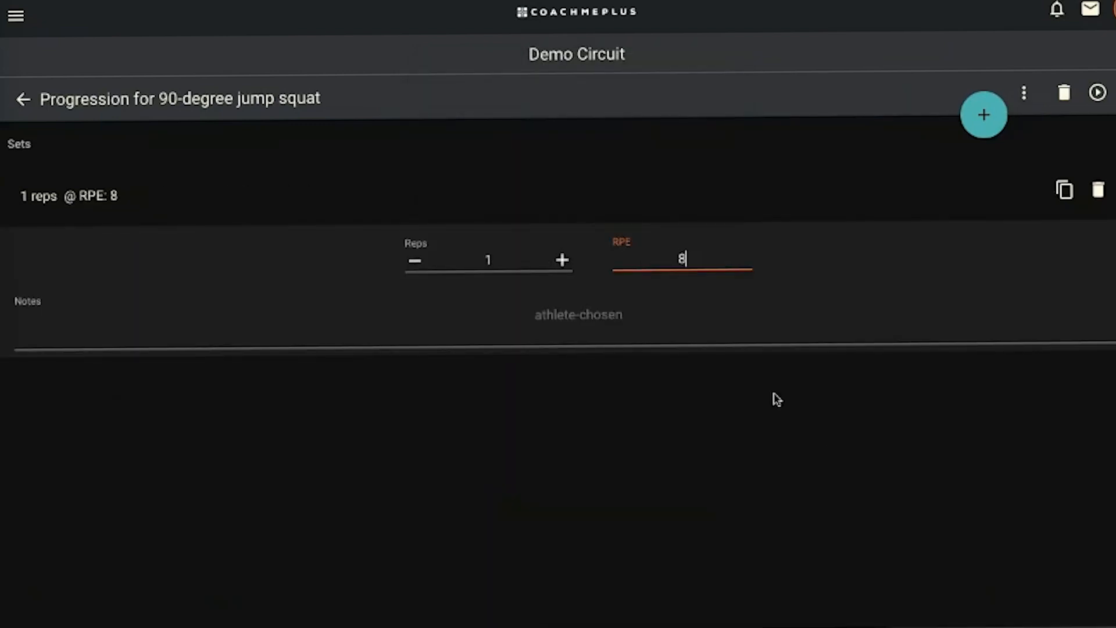
double_click(525, 259)
text(4)
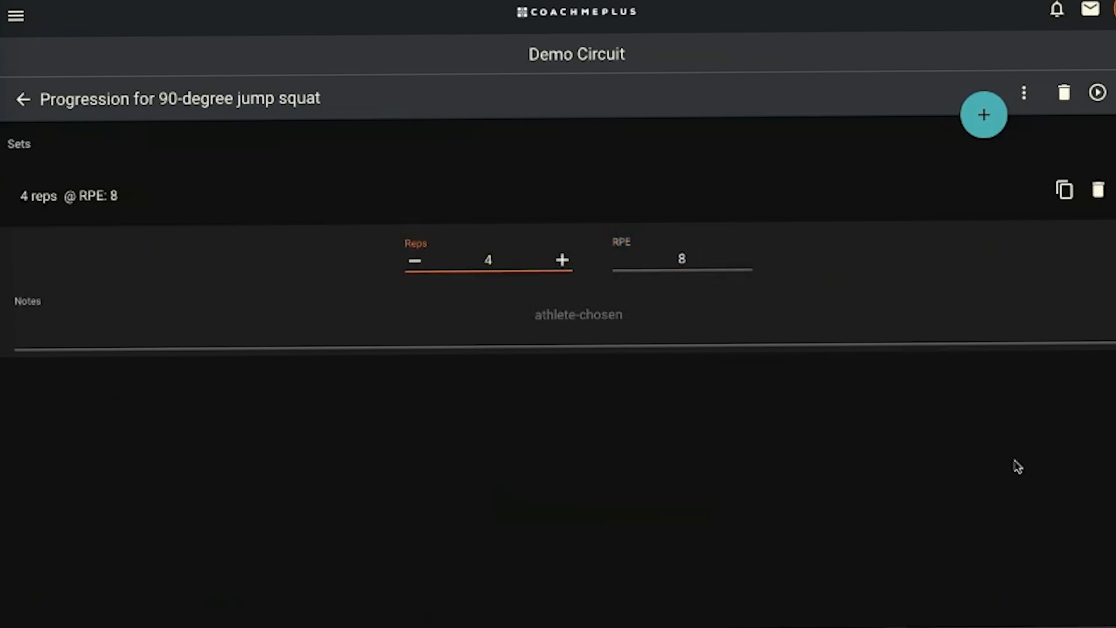
Step: Duplicate the set until the progression holds five identical sets
click(1065, 198)
click(1065, 192)
click(1066, 192)
click(1066, 192)
click(1065, 192)
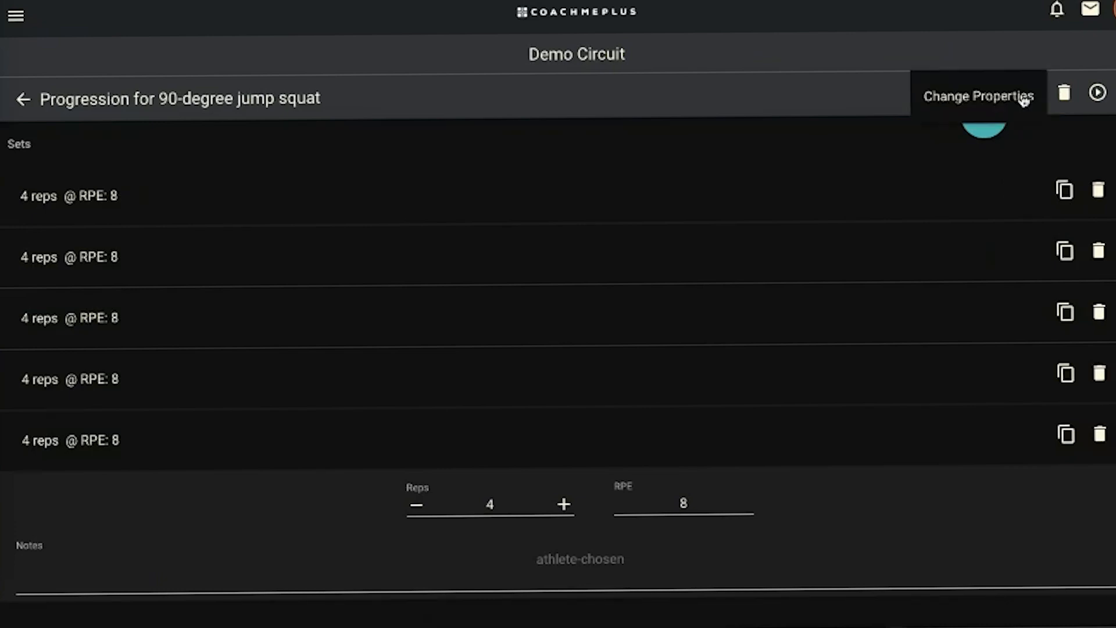
Step: Add a 30-second rest to the progression and place it after the second set
click(985, 123)
click(1019, 149)
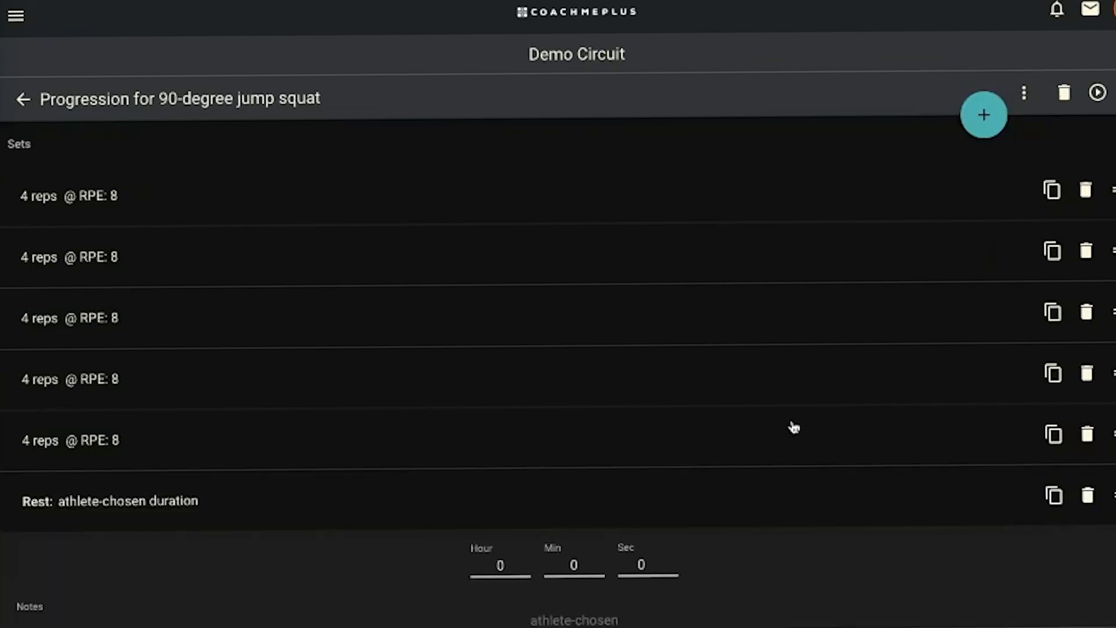
drag(1114, 468, 1114, 387)
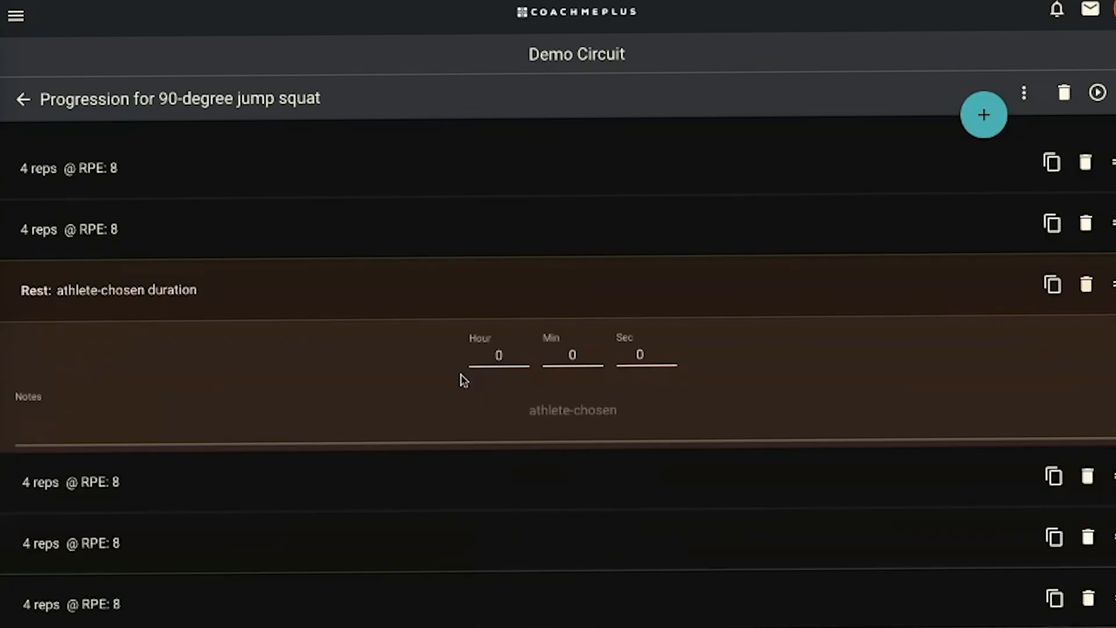
double_click(657, 355)
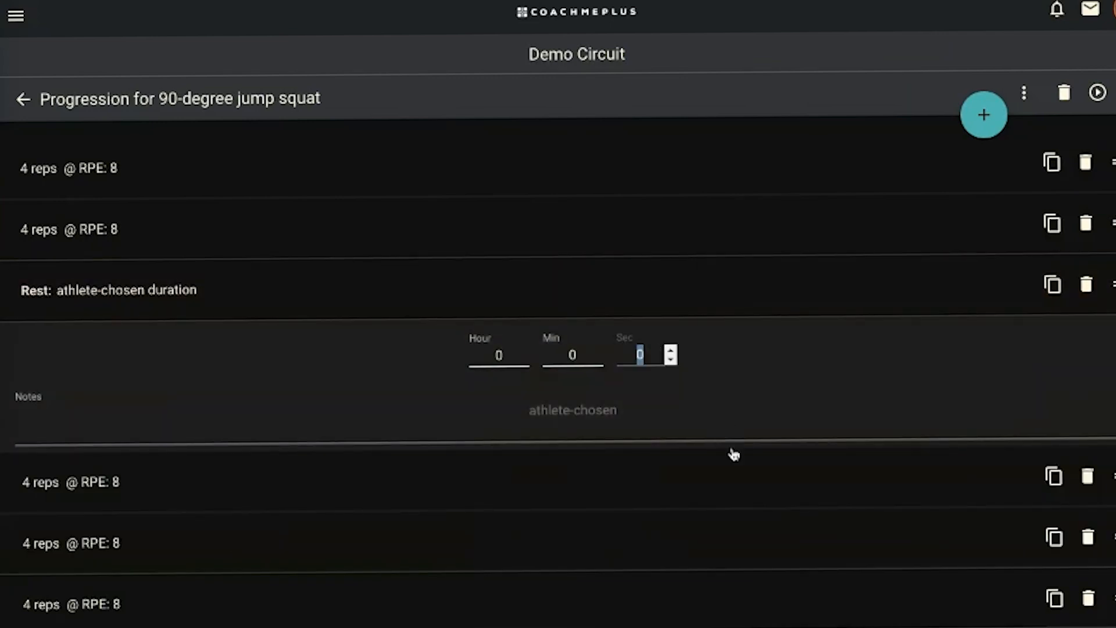
text(30)
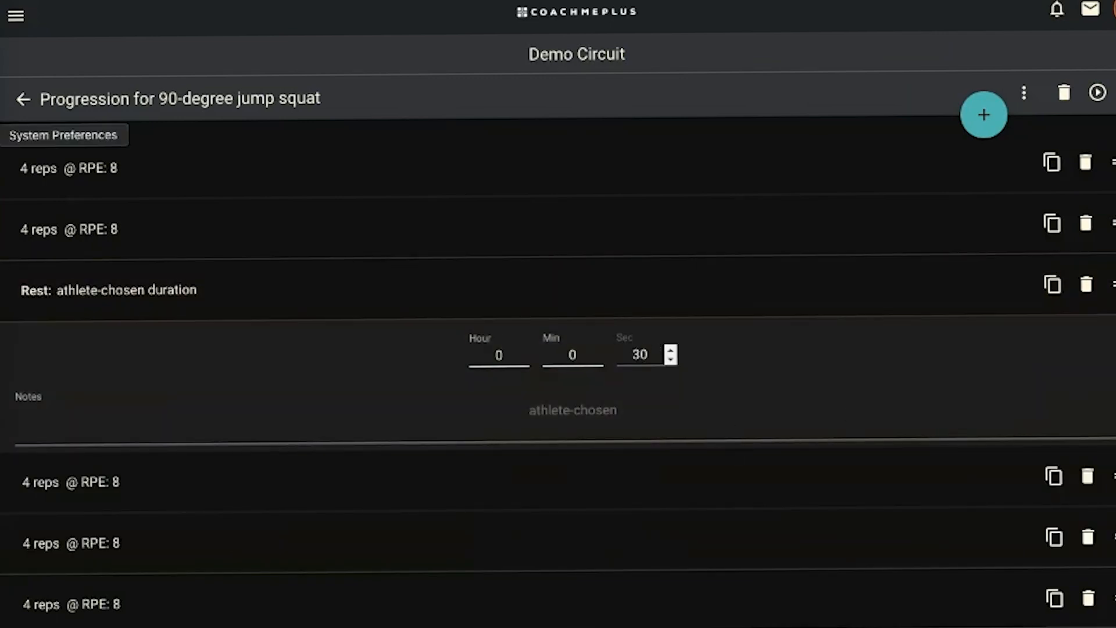
Step: Set the RPE of the first set after the rest to 7 and of the following set to 6
click(566, 486)
double_click(686, 416)
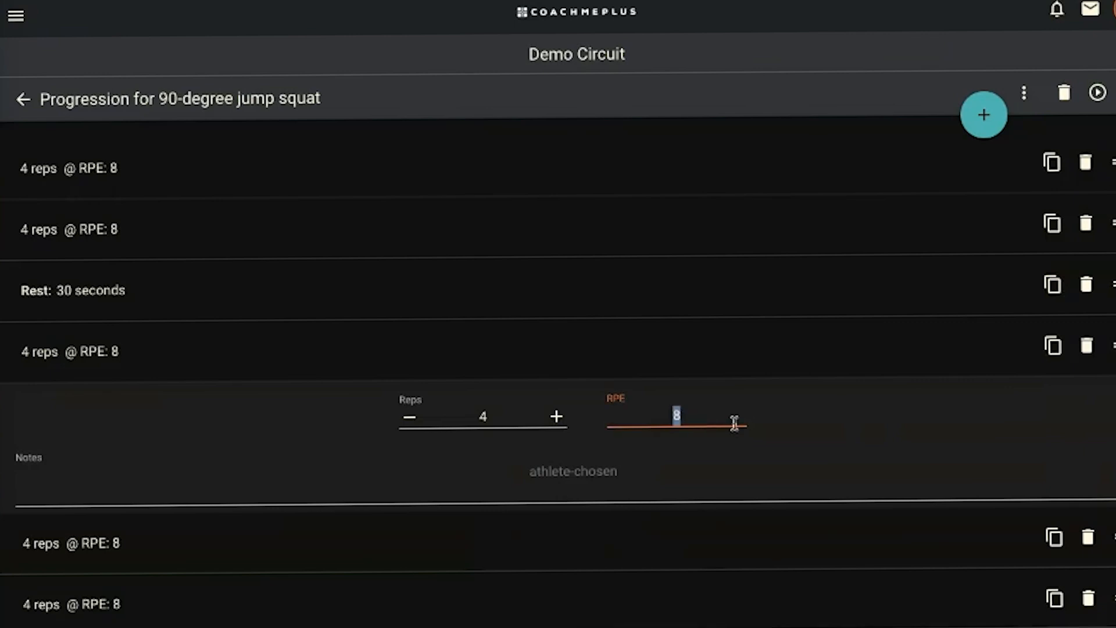
text(7)
click(752, 484)
click(835, 521)
double_click(709, 472)
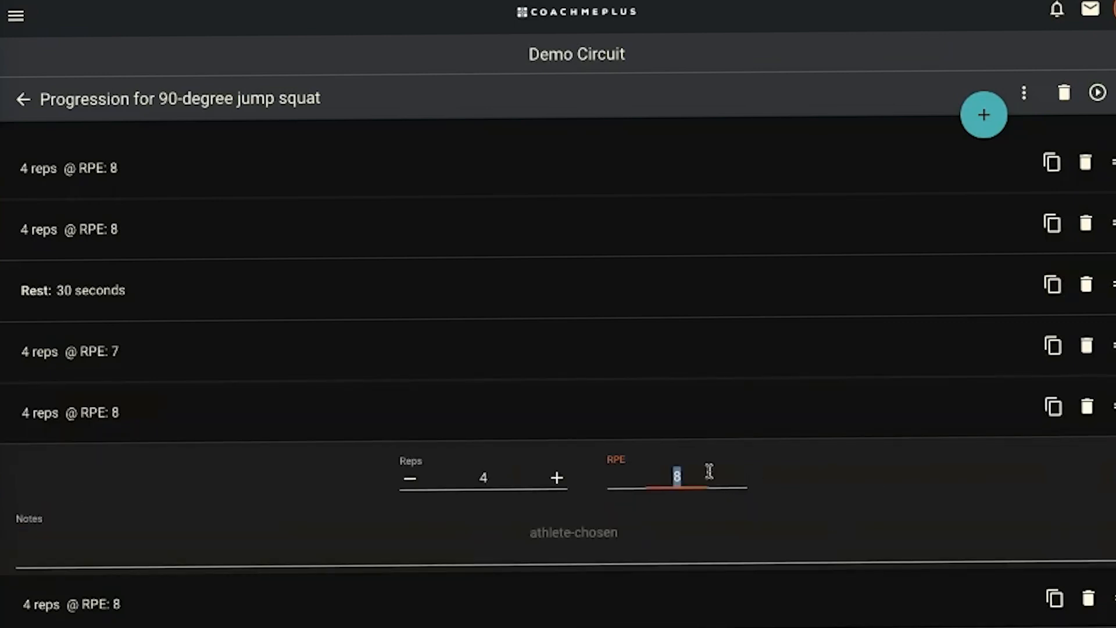
text(6)
scroll(670, 322, up, 1)
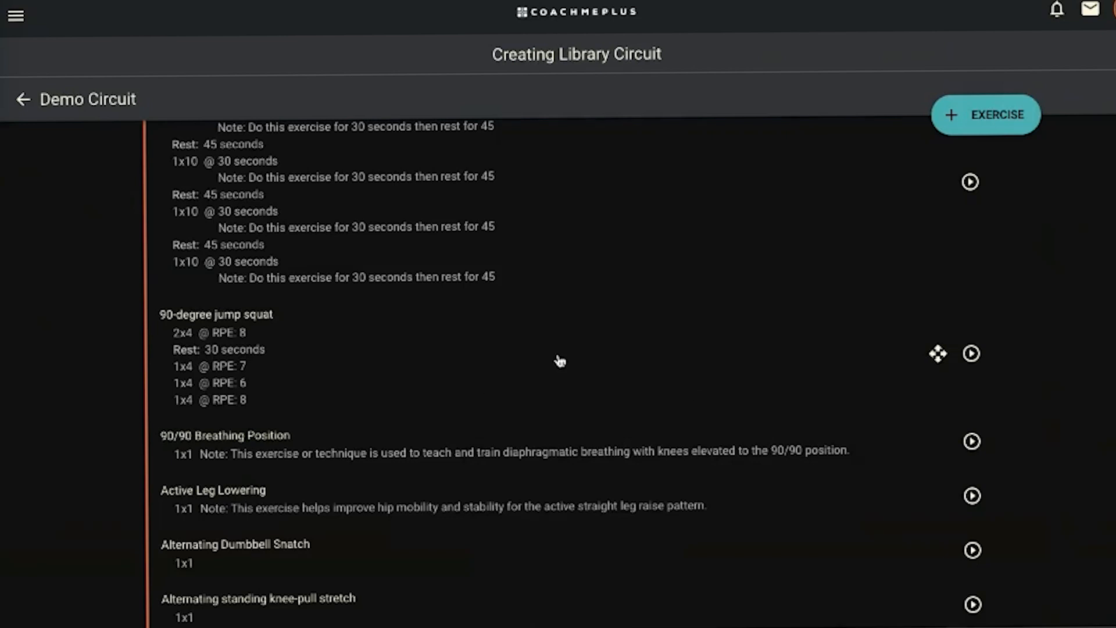
Step: Move the Active Leg Lowering exercise so it comes directly after the first 90-degree jump squat
scroll(717, 385, down, 1)
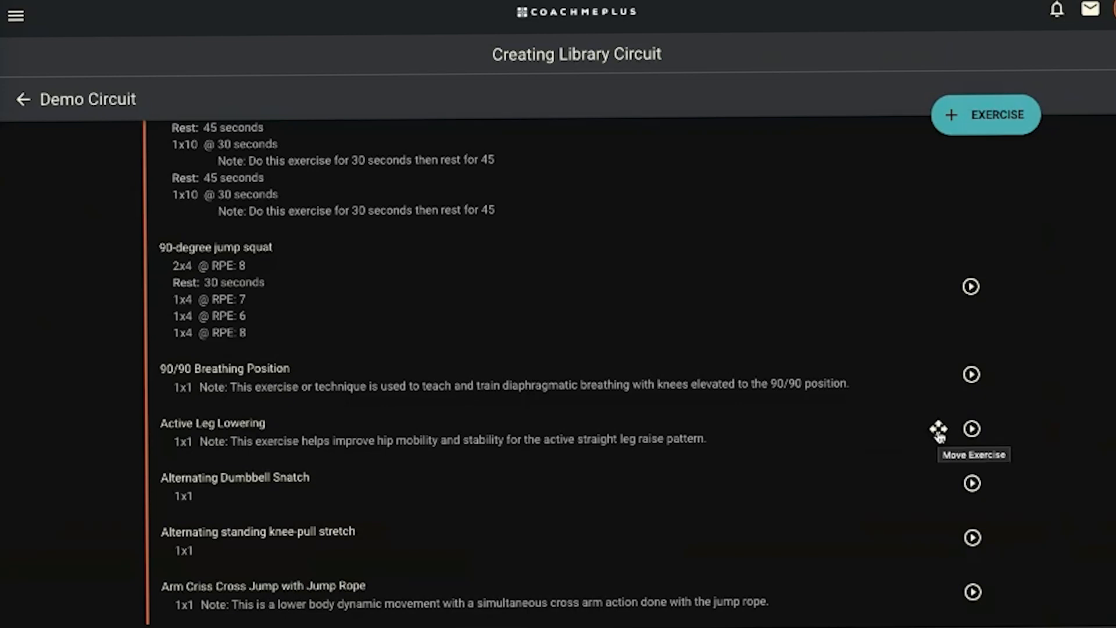
click(939, 430)
scroll(752, 479, up, 5)
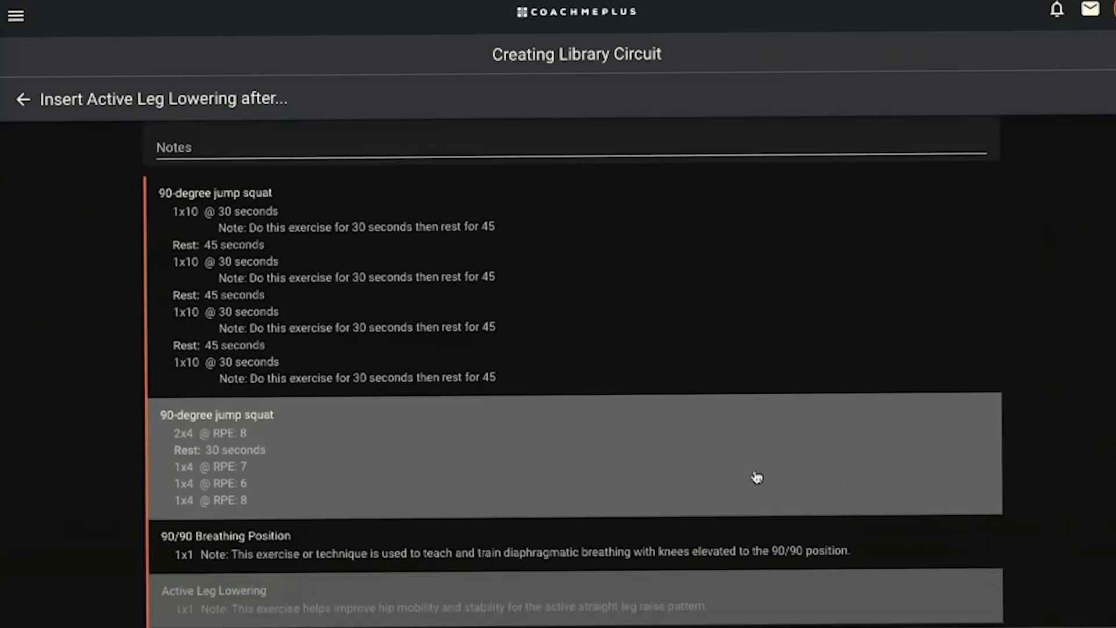
scroll(568, 445, down, 4)
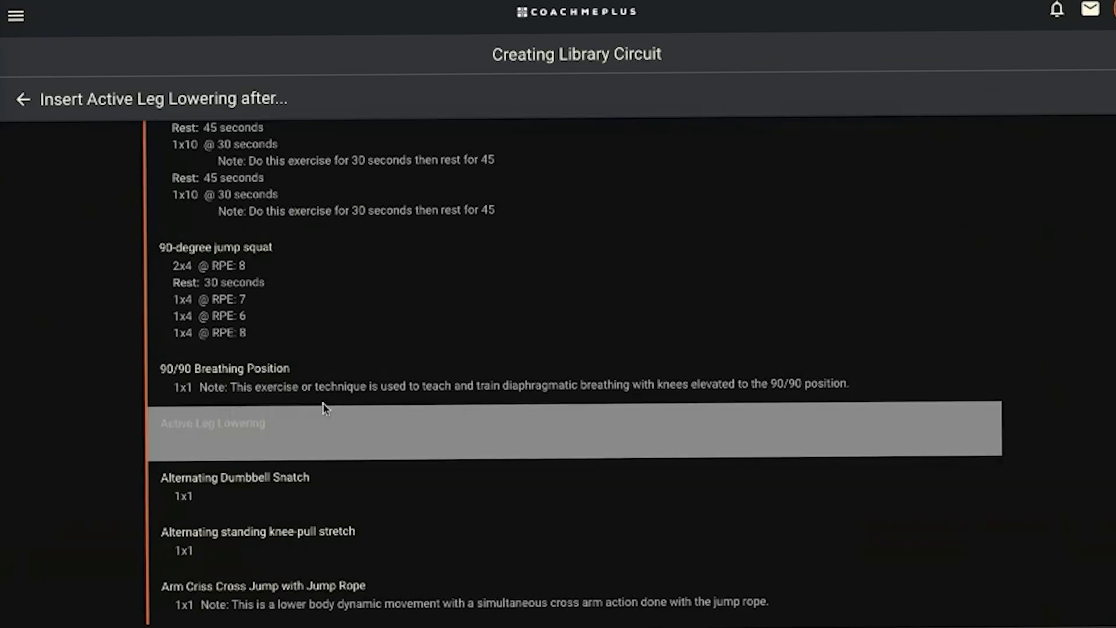
scroll(326, 361, up, 2)
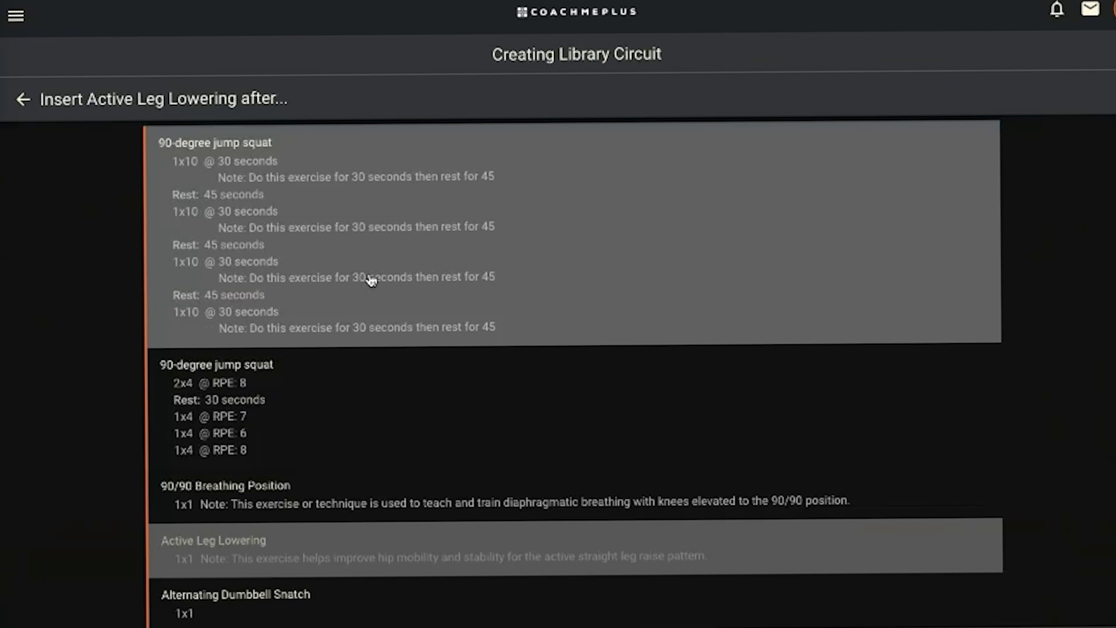
click(369, 279)
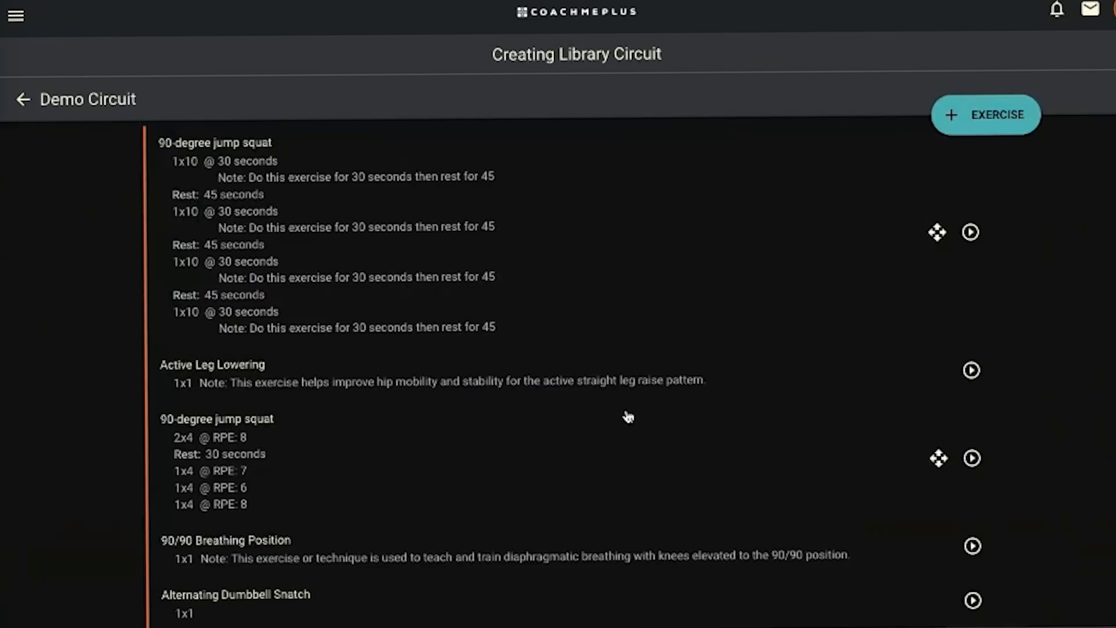
Step: View the demonstration video of the Active Leg Lowering exercise and close it
click(971, 371)
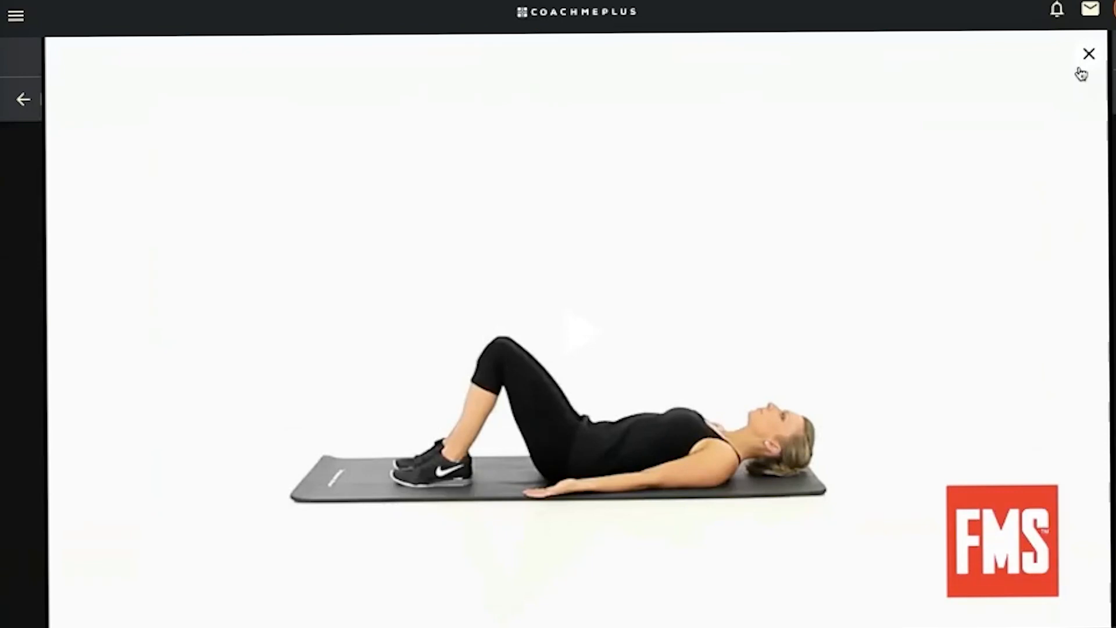
click(1089, 54)
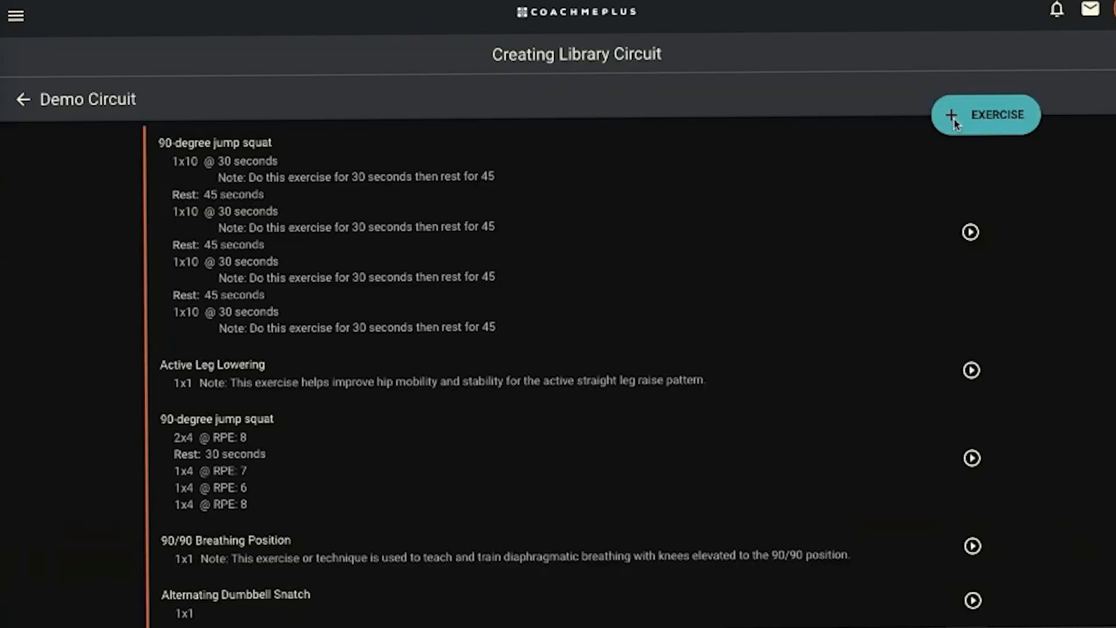
Step: Make Active Leg Lowering a superset and move 90/90 Breathing Position into it
click(590, 379)
click(972, 370)
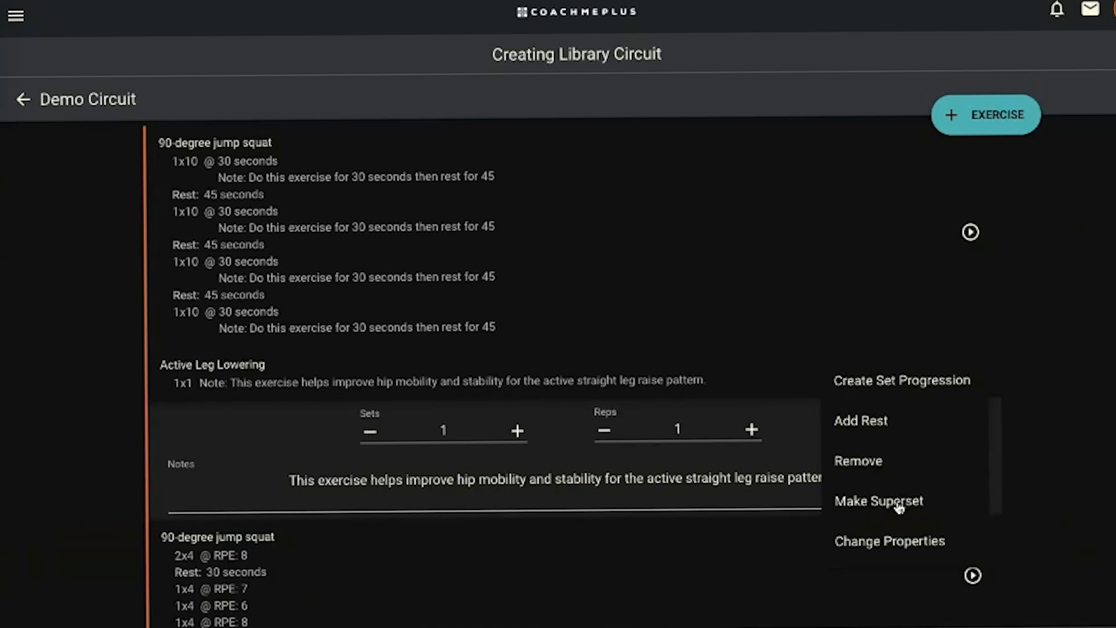
click(879, 501)
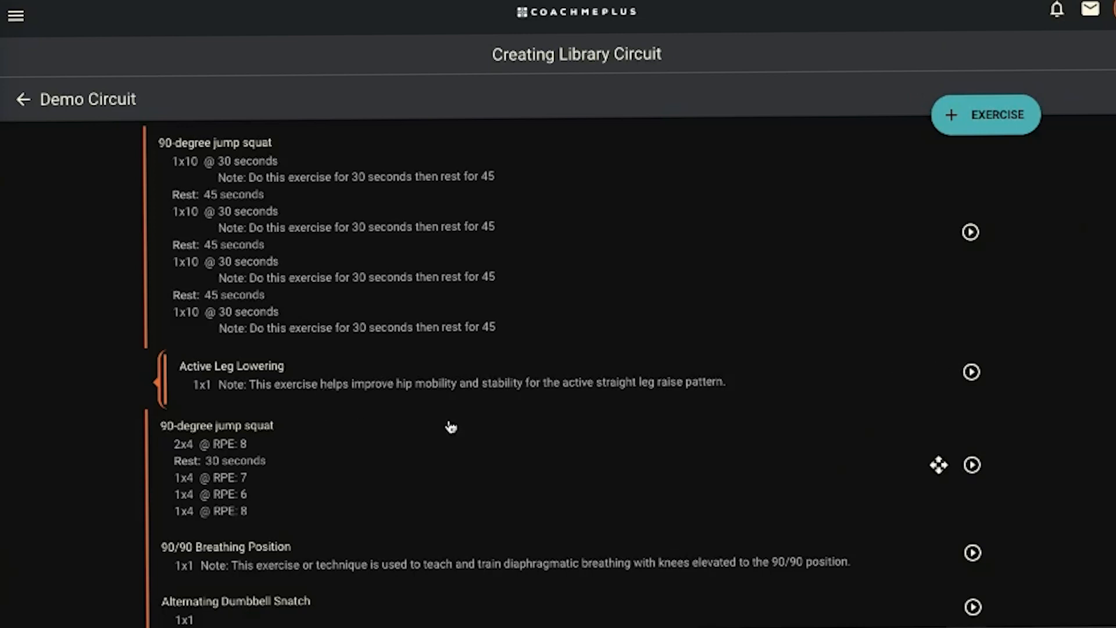
click(939, 554)
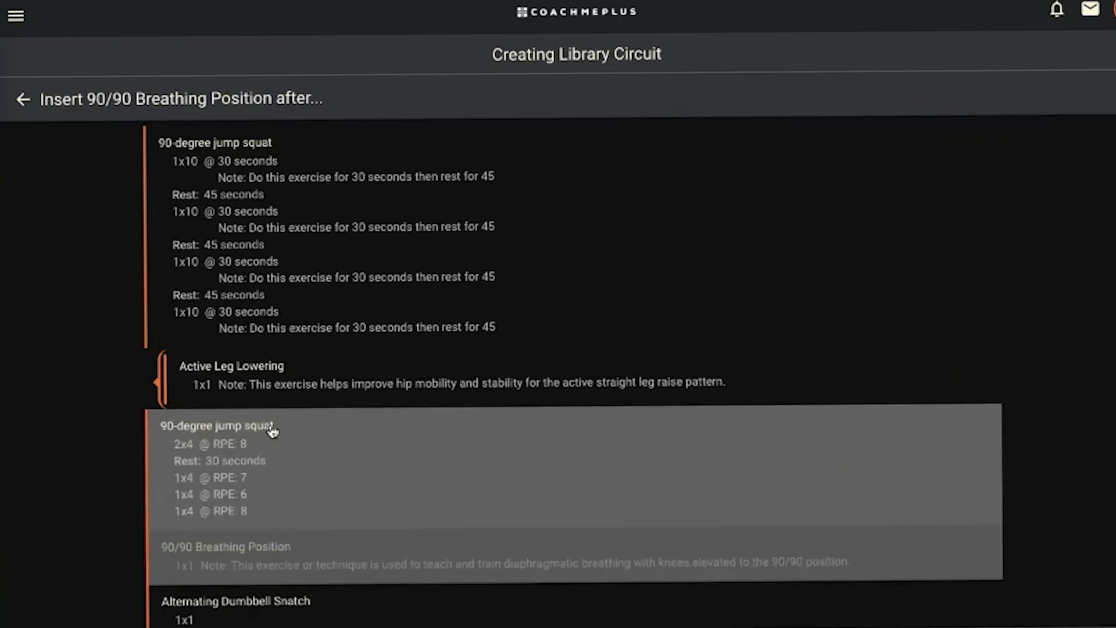
click(251, 386)
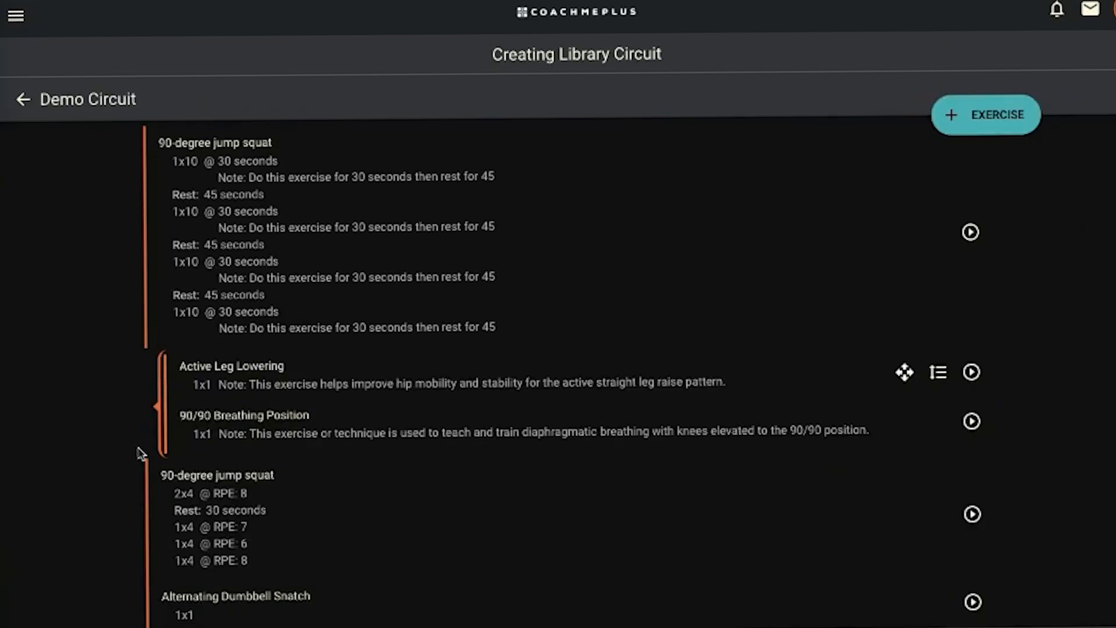
Step: Set both superset exercises, Active Leg Lowering and 90/90 Breathing Position, to 3 sets
click(233, 400)
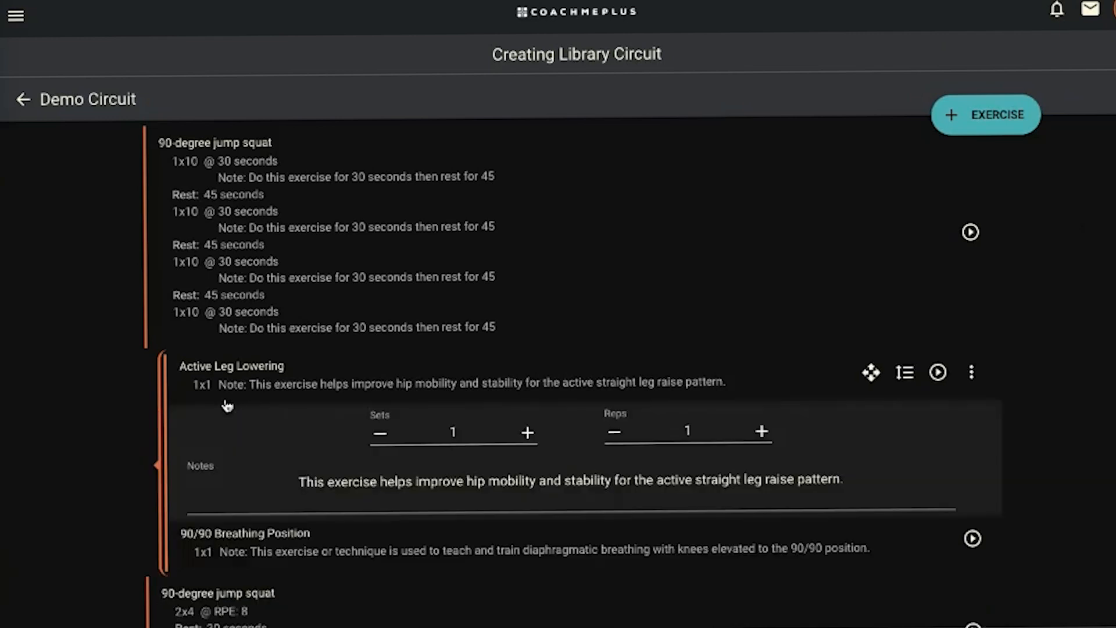
click(526, 433)
click(527, 434)
click(481, 531)
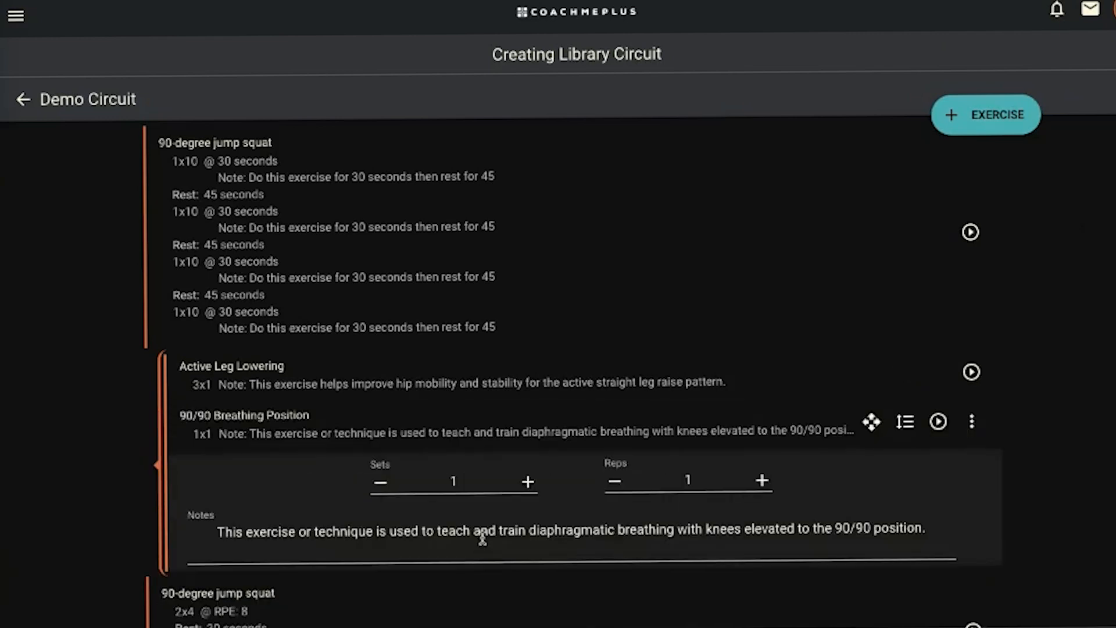
click(527, 482)
click(527, 482)
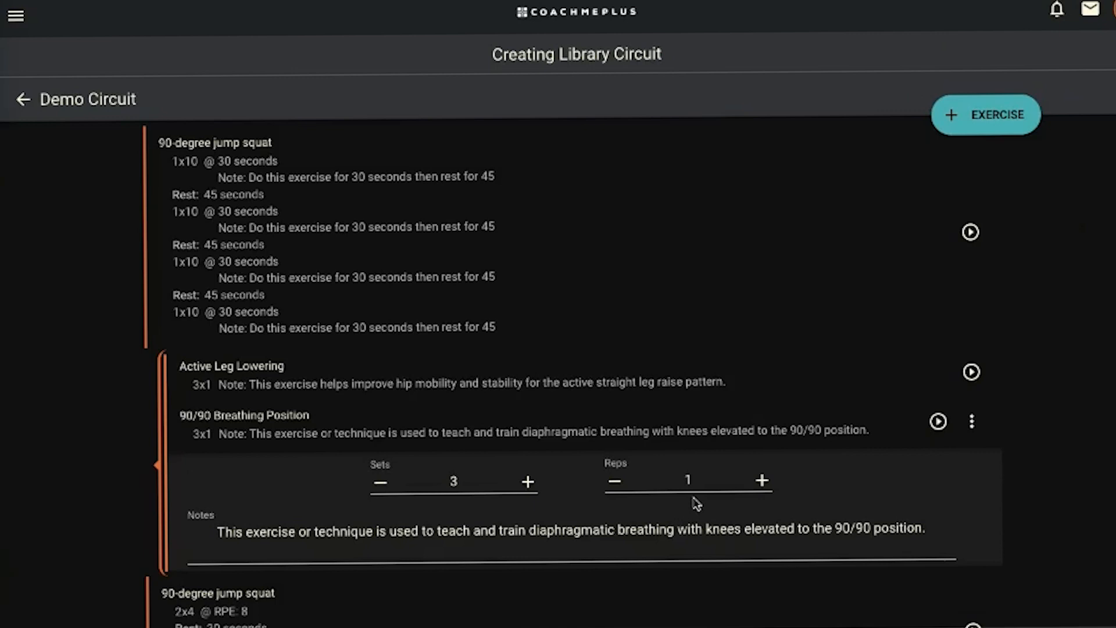
Step: Save the circuit and look over its complete exercise list
mouse_move(905, 405)
scroll(925, 436, up, 2)
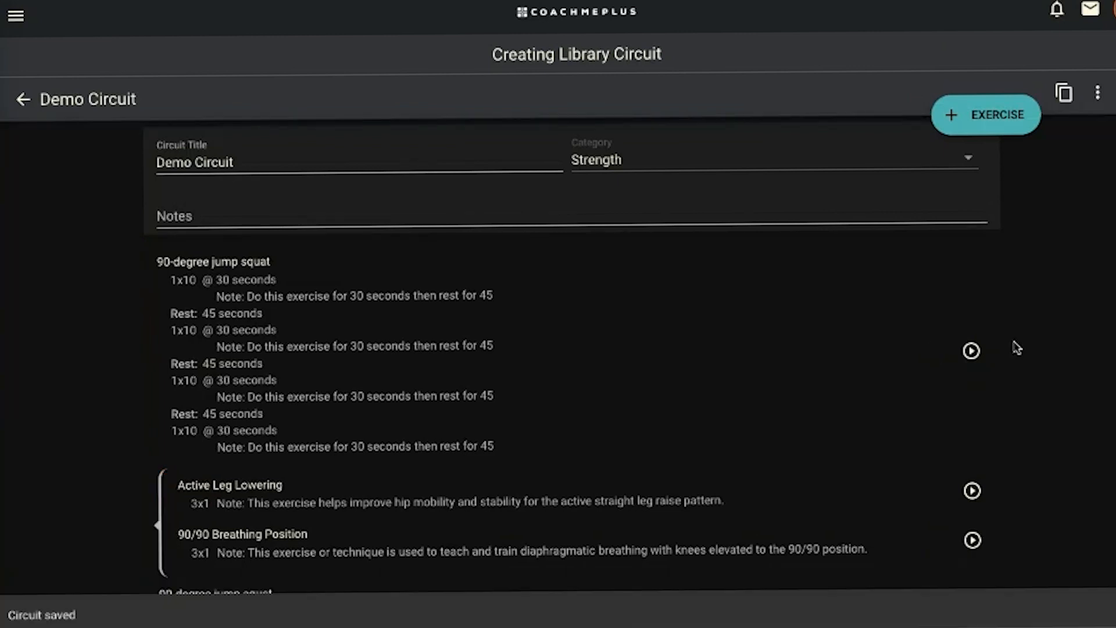
scroll(1023, 389, down, 1)
scroll(1022, 389, down, 3)
scroll(1020, 387, up, 4)
scroll(1025, 382, down, 3)
scroll(1025, 382, up, 3)
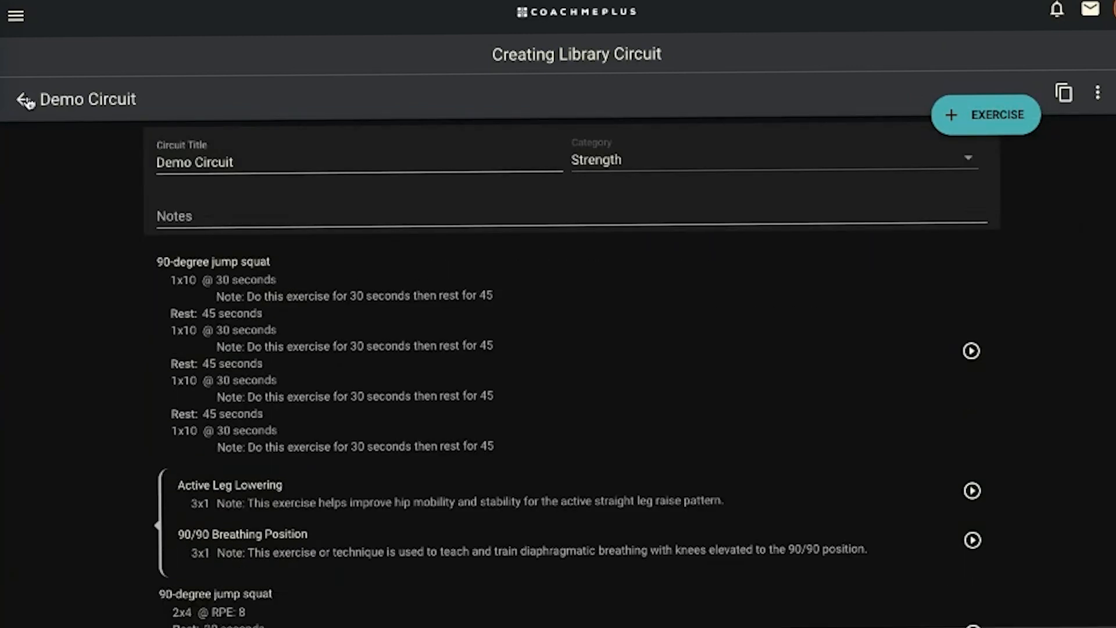
Step: Leave the circuits for the library's Programs section and start creating a new program
click(29, 99)
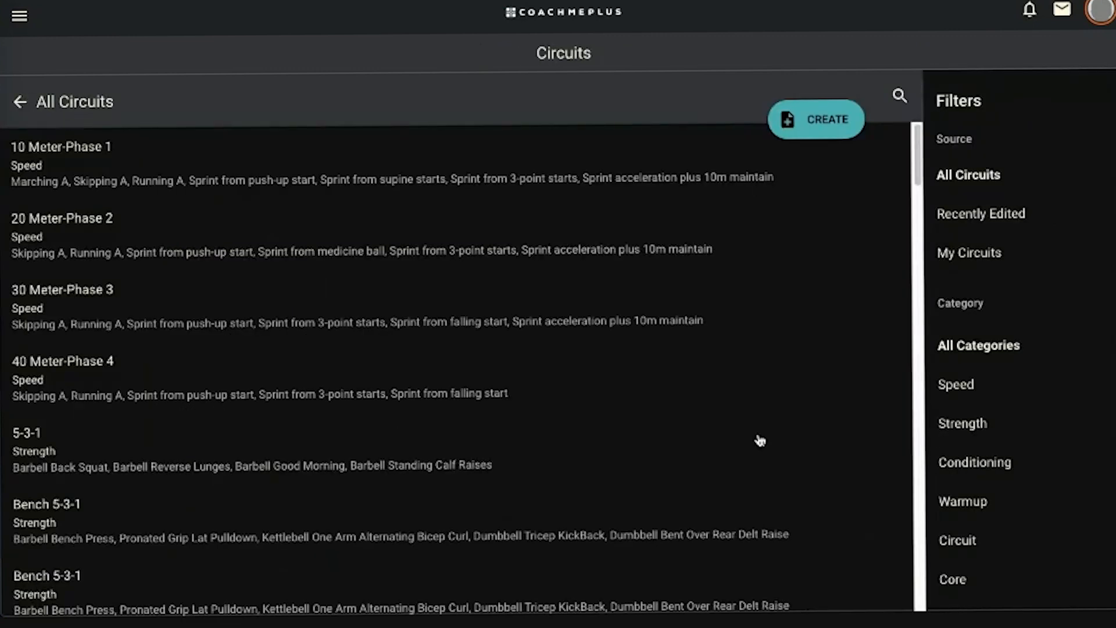
click(20, 105)
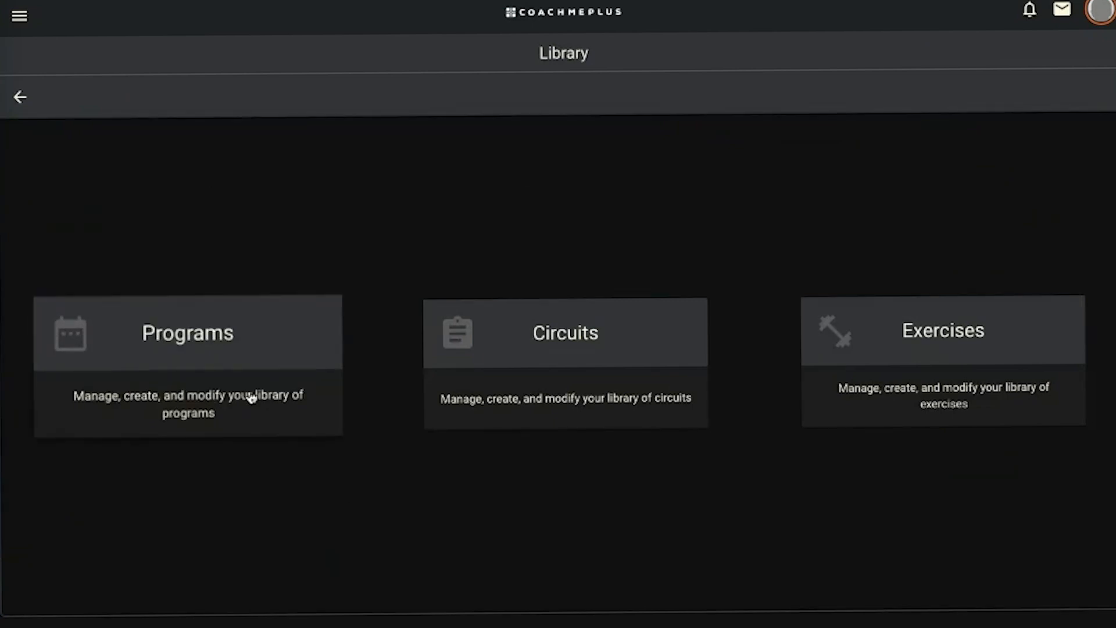
click(258, 429)
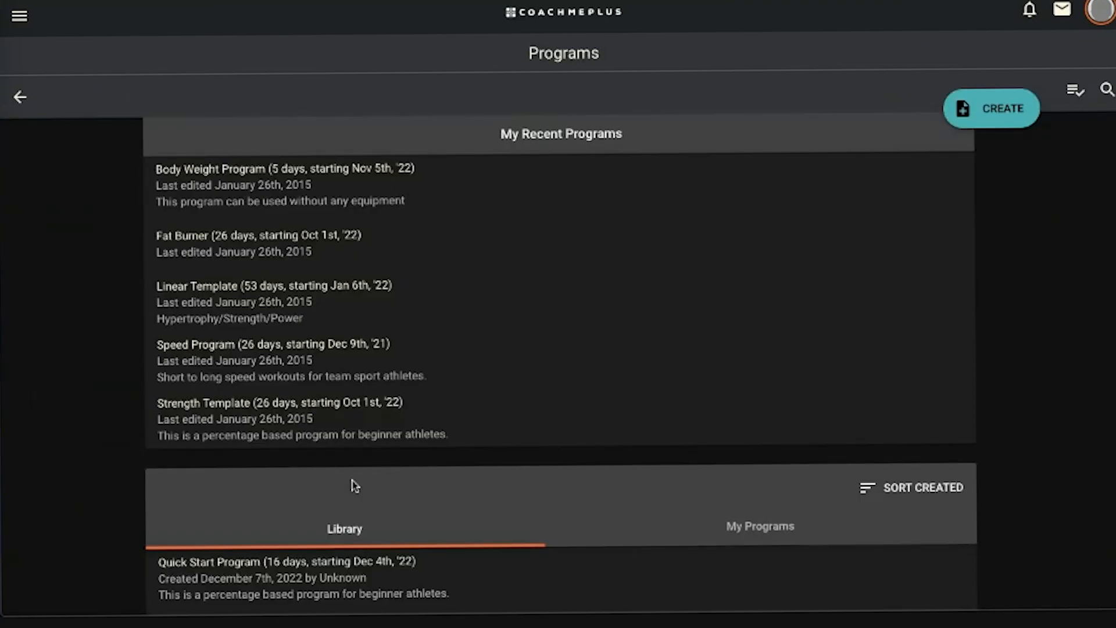
scroll(352, 483, down, 3)
scroll(648, 436, up, 3)
click(991, 110)
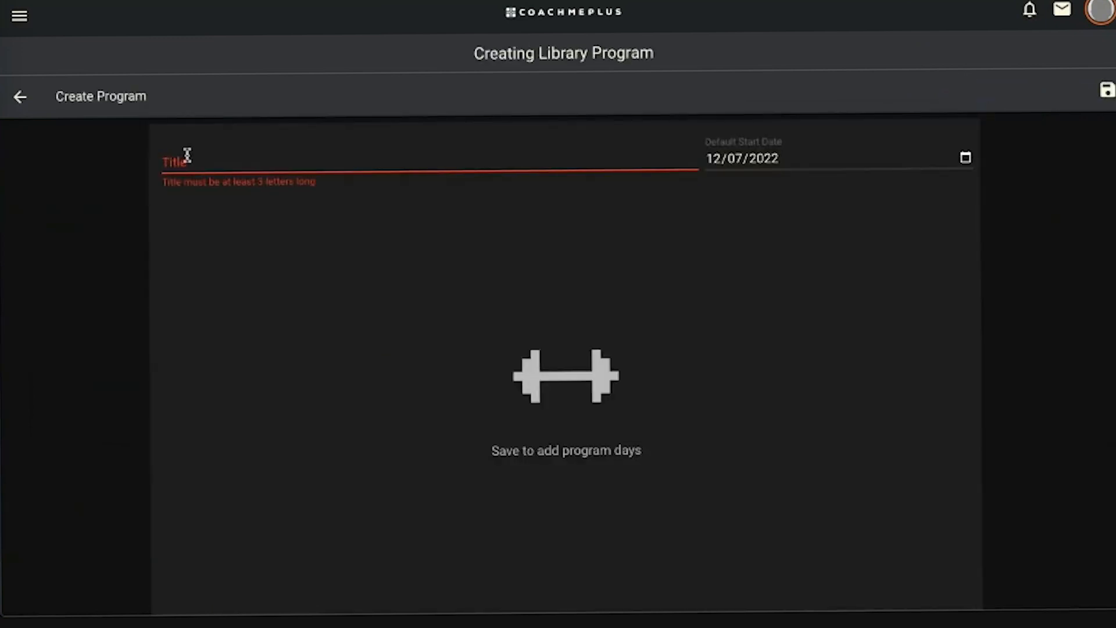
Step: Title the new program Demo Program, set its default start date to 12/11/2022 and save it
click(197, 162)
text(Dem)
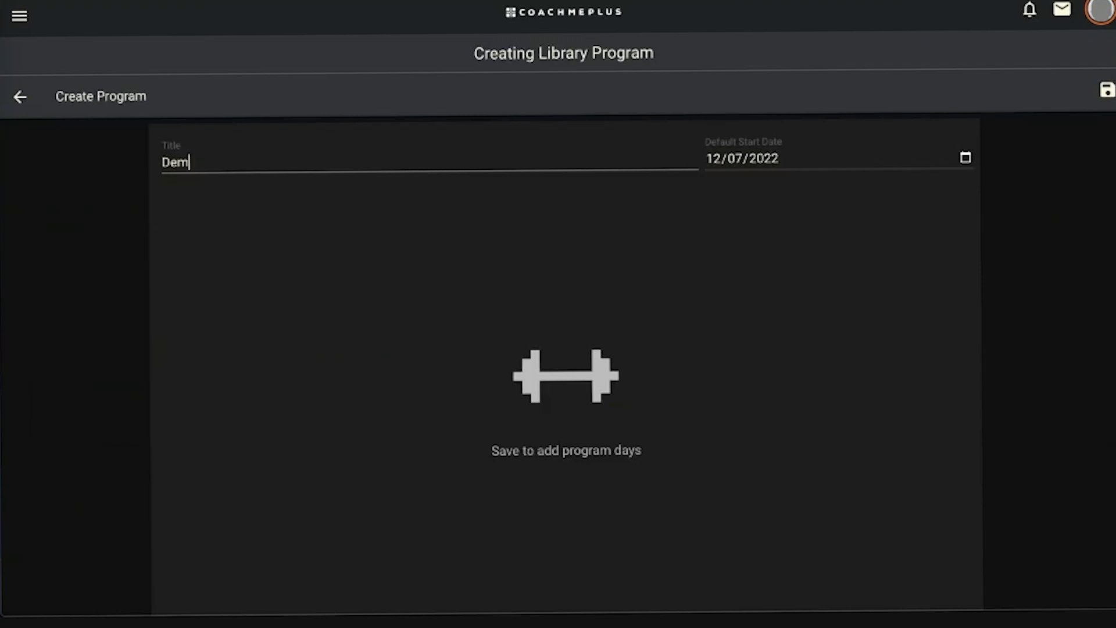
text(o Program)
click(966, 160)
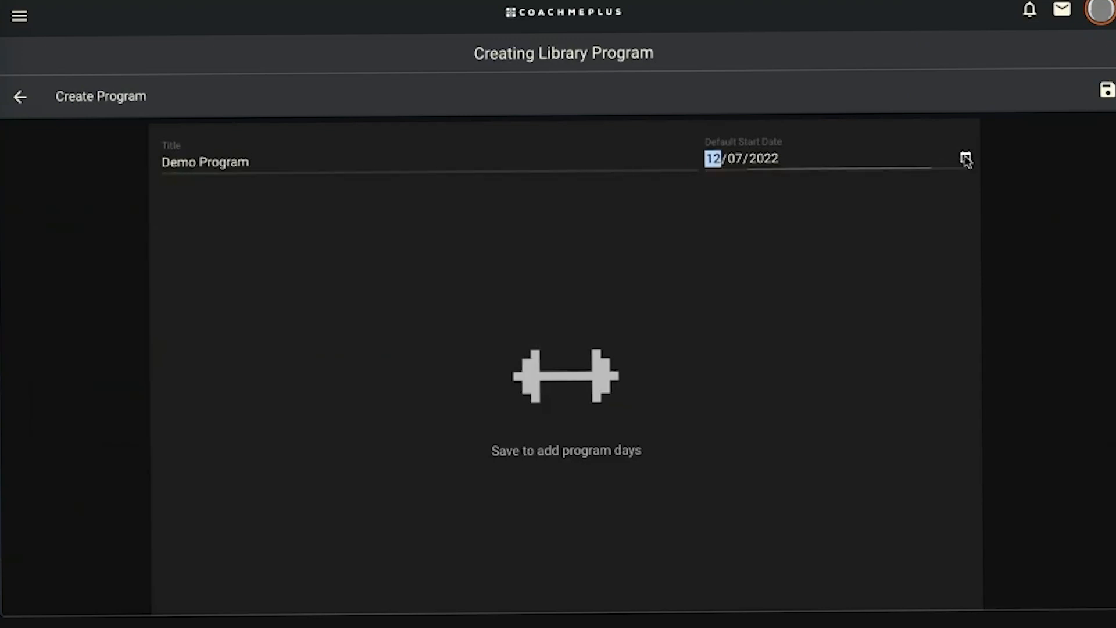
click(966, 158)
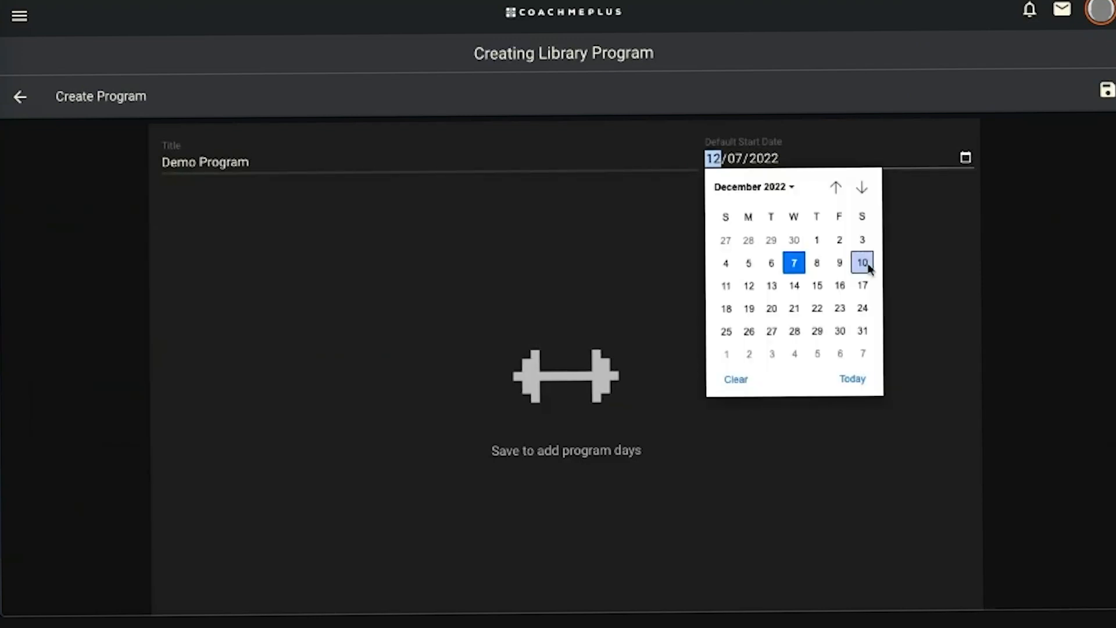
click(727, 291)
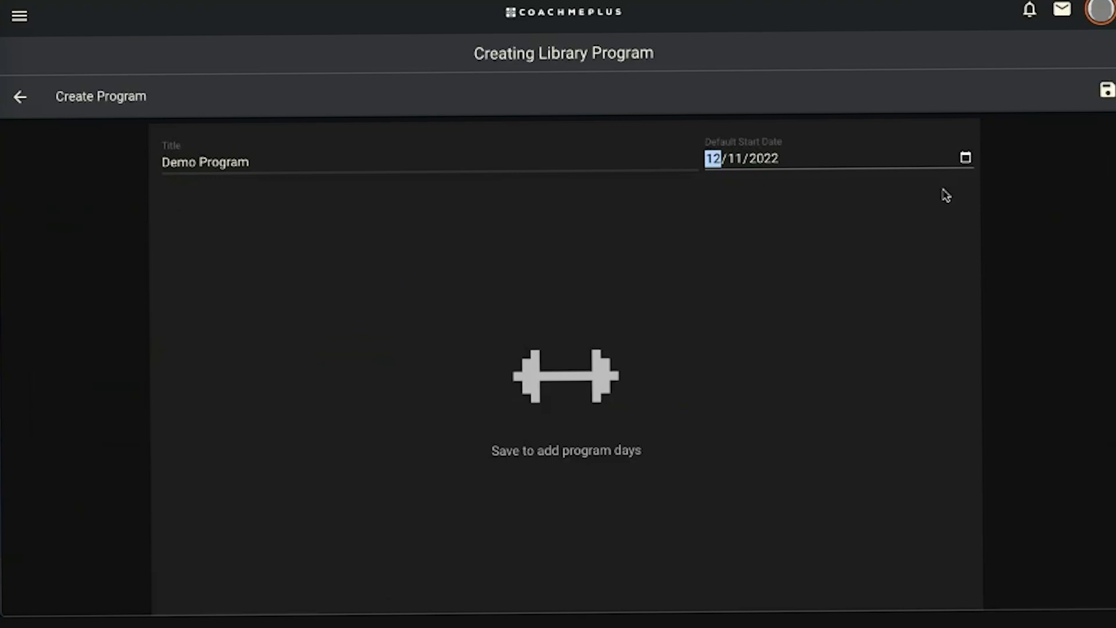
click(1104, 96)
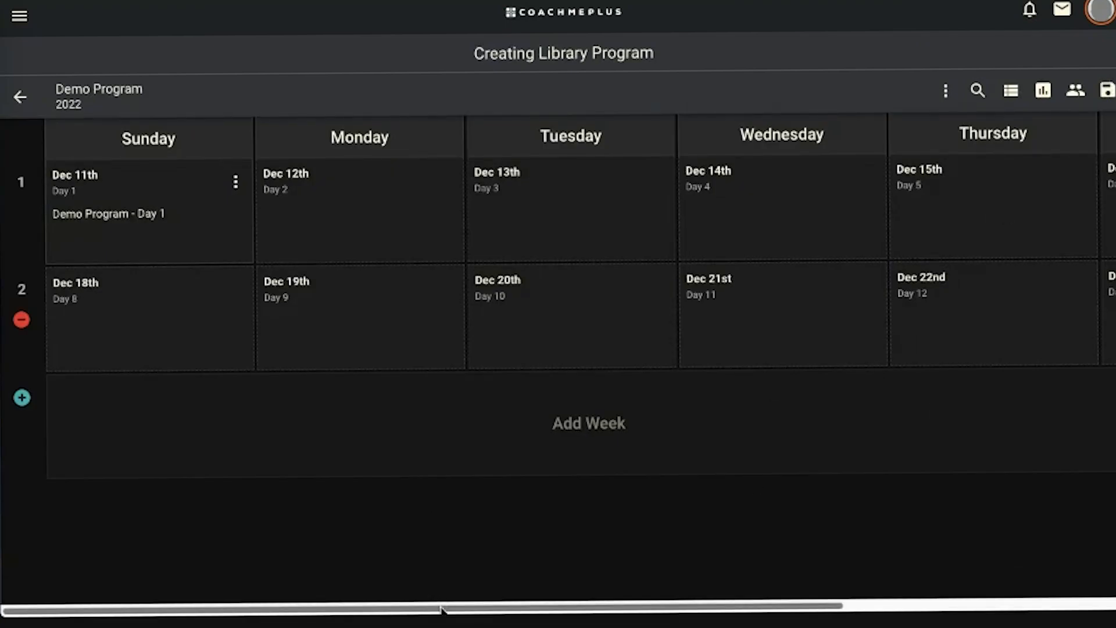
Step: Add the library circuit Bench 5-3-1 to Day 2, Monday, December 12
drag(442, 608, 281, 556)
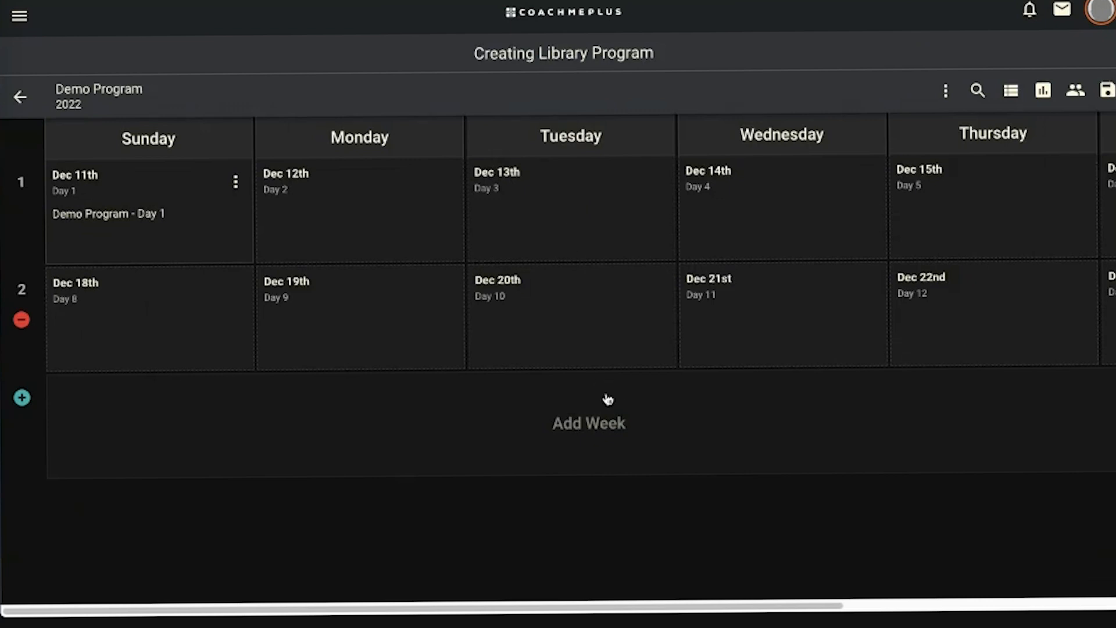
drag(700, 608, 730, 607)
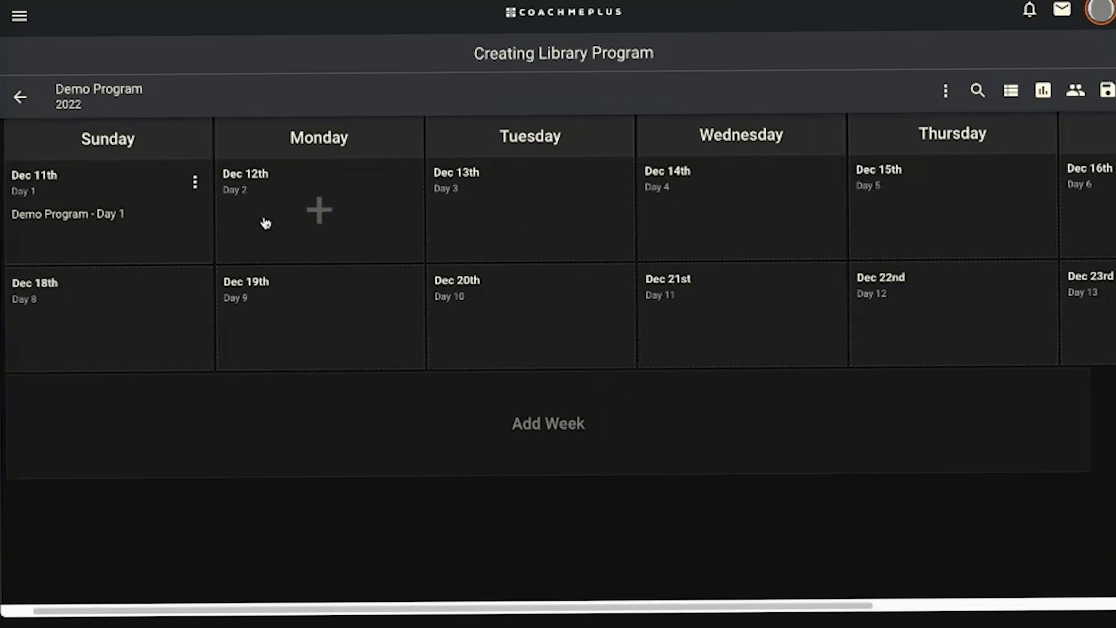
click(317, 212)
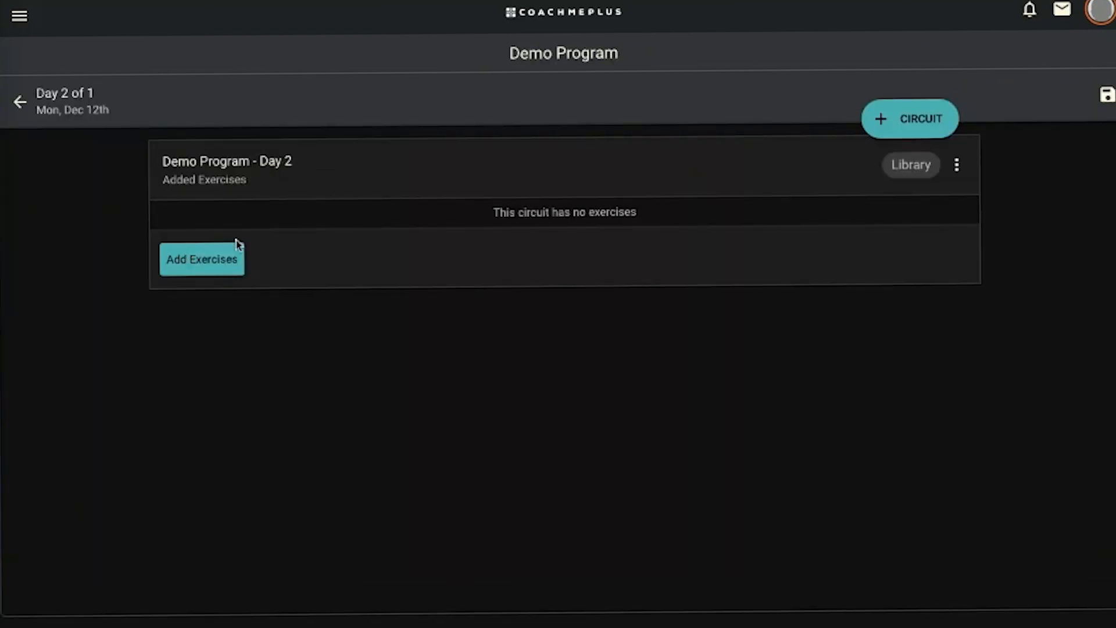
click(909, 122)
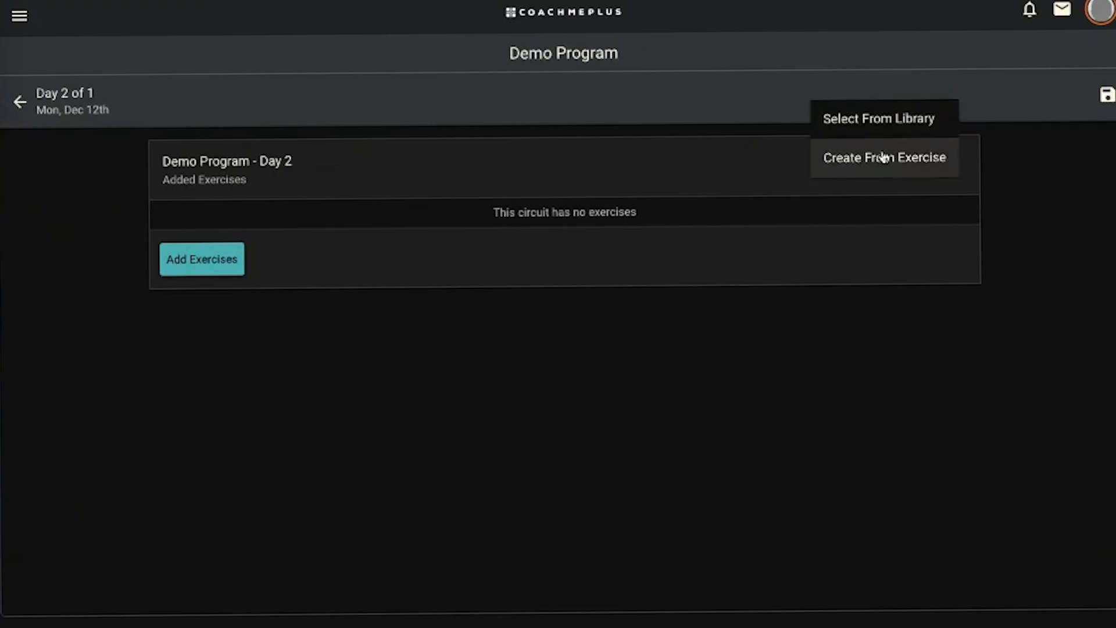
click(887, 124)
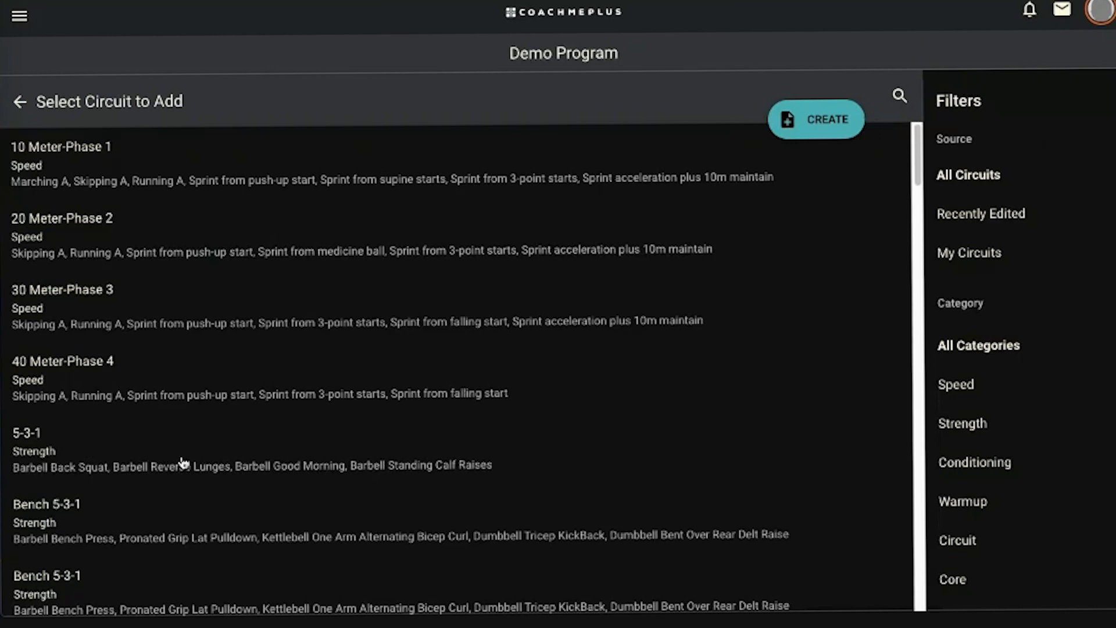
click(169, 522)
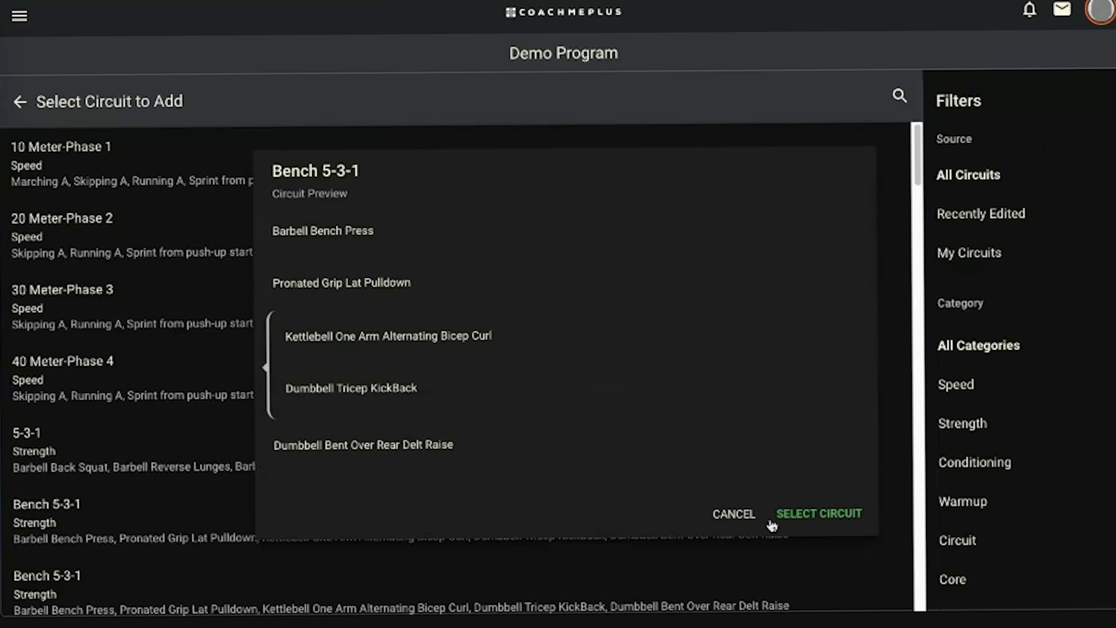
click(837, 517)
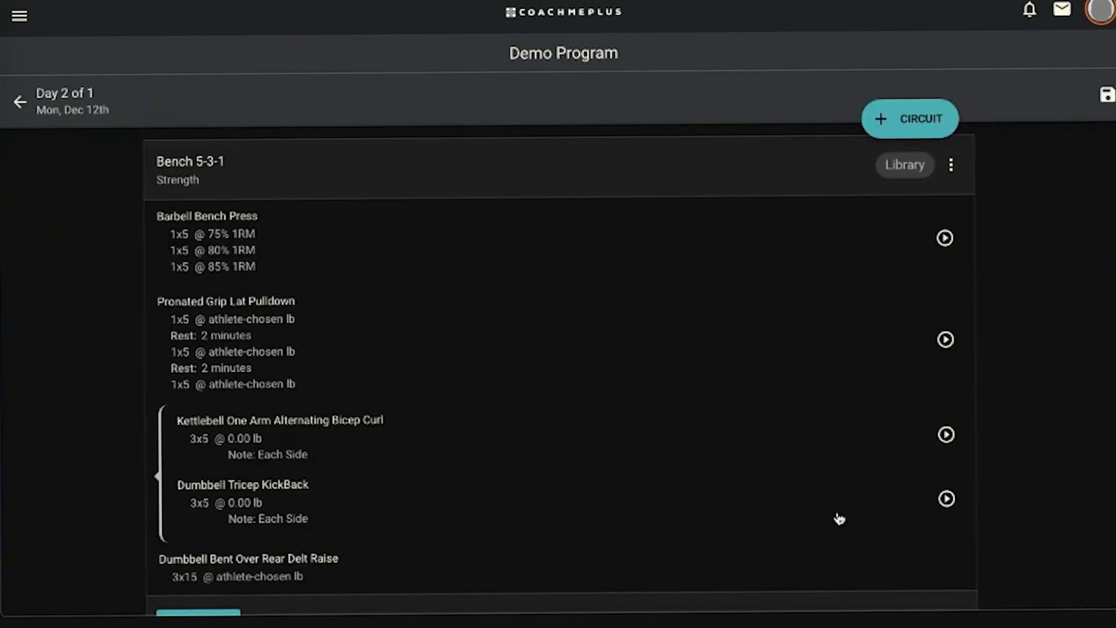
Step: Customize the Bench 5-3-1 circuit so its exercises can be modified specifically for Day 2
scroll(843, 477, down, 1)
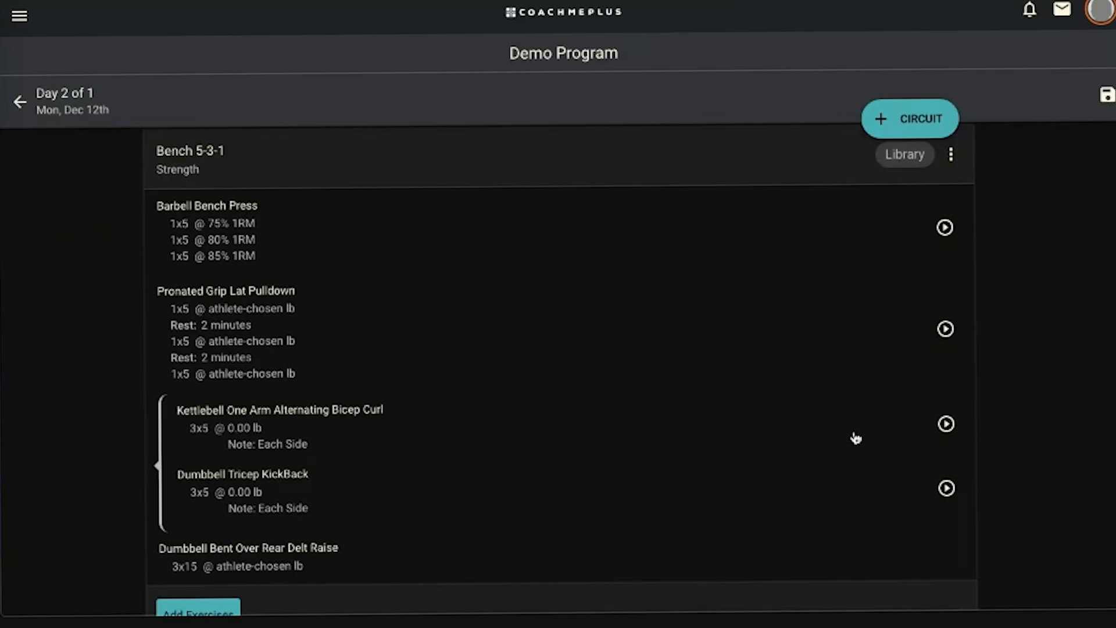
scroll(349, 416, up, 1)
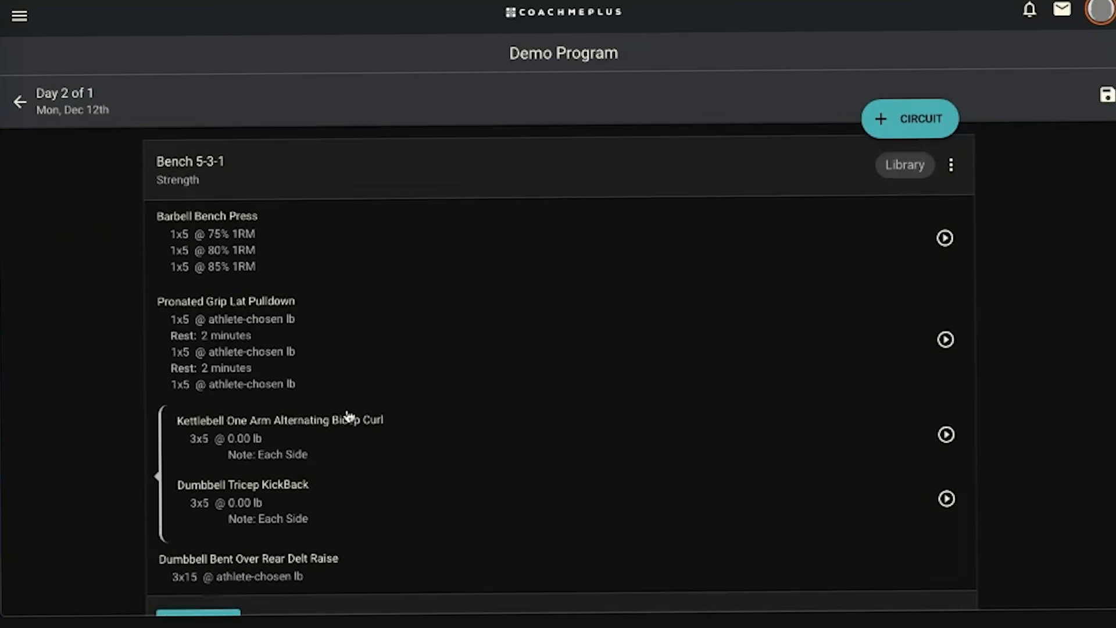
click(241, 246)
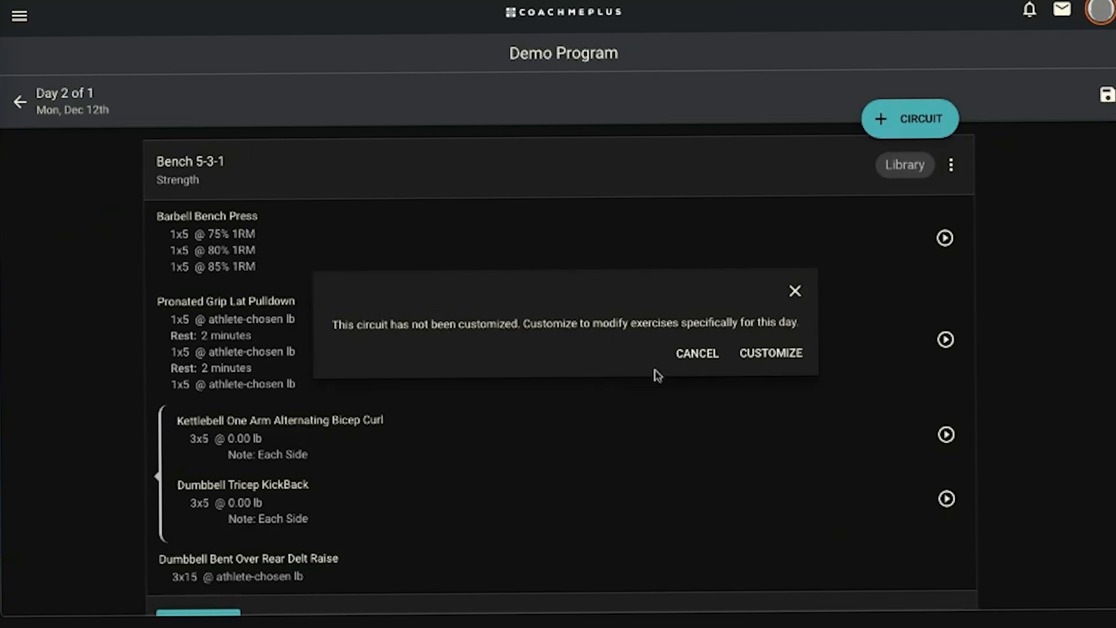
click(794, 361)
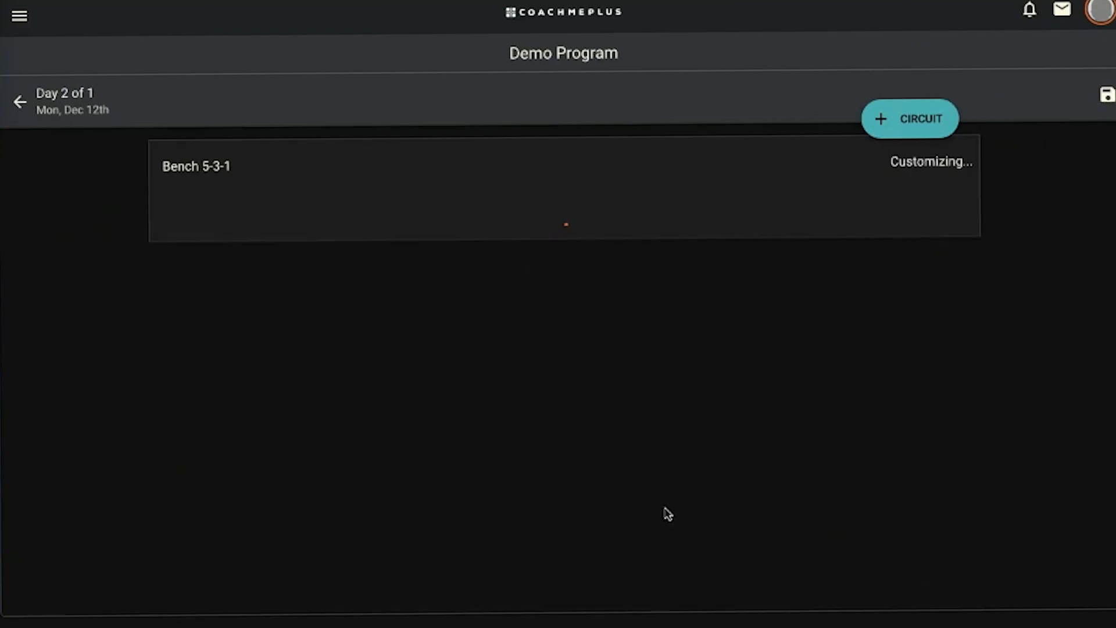
Step: Check the Barbell Bench Press progression, save Day 2 and return to the program calendar
click(262, 242)
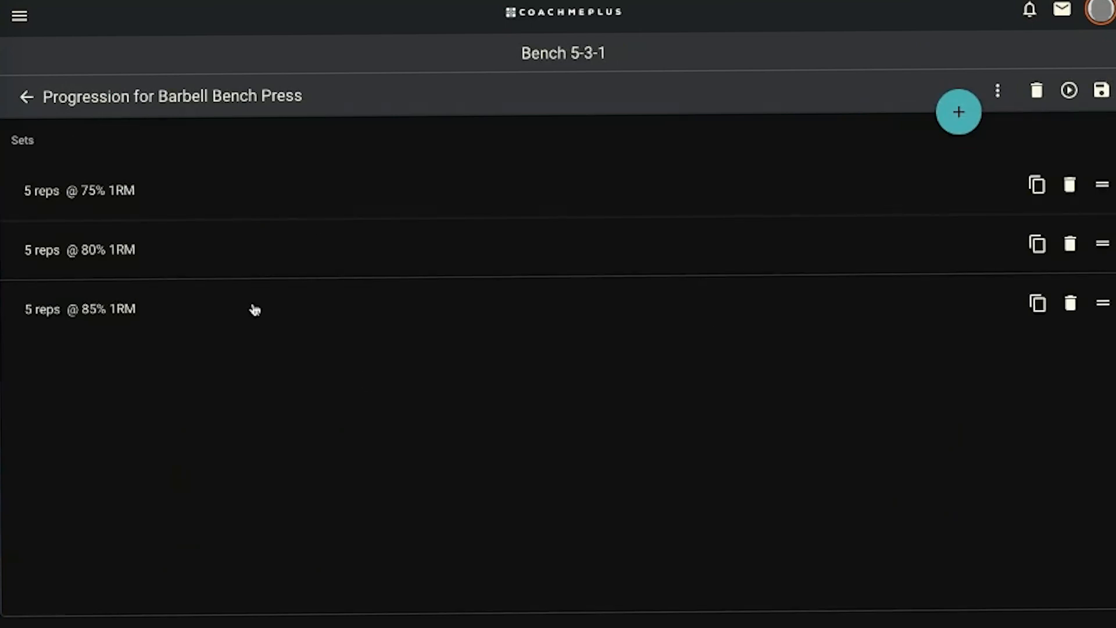
click(30, 98)
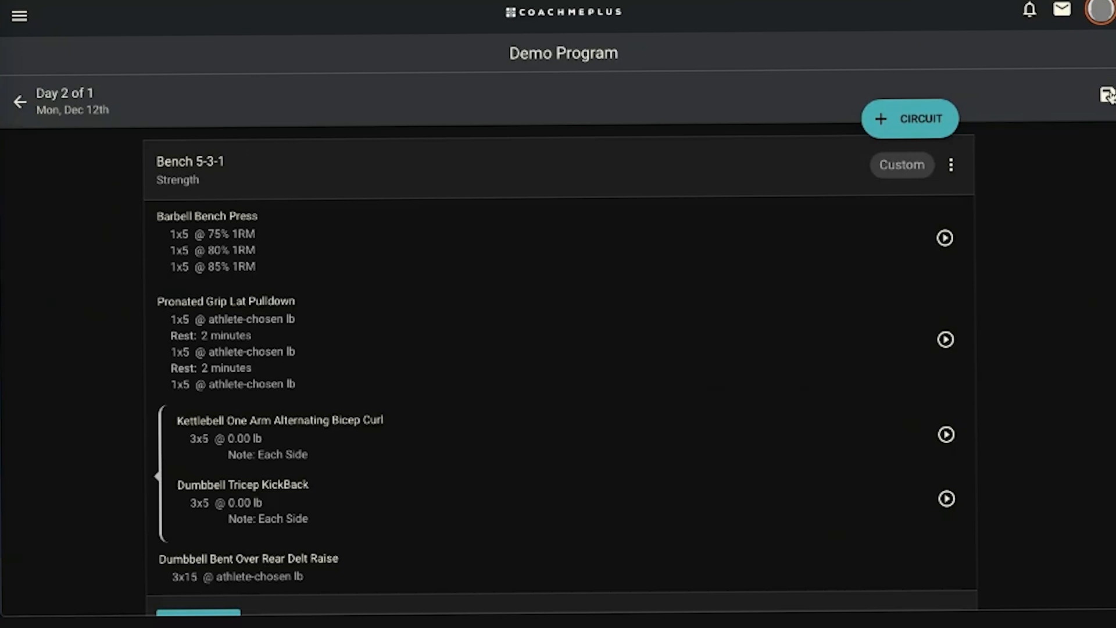
click(1107, 95)
click(21, 103)
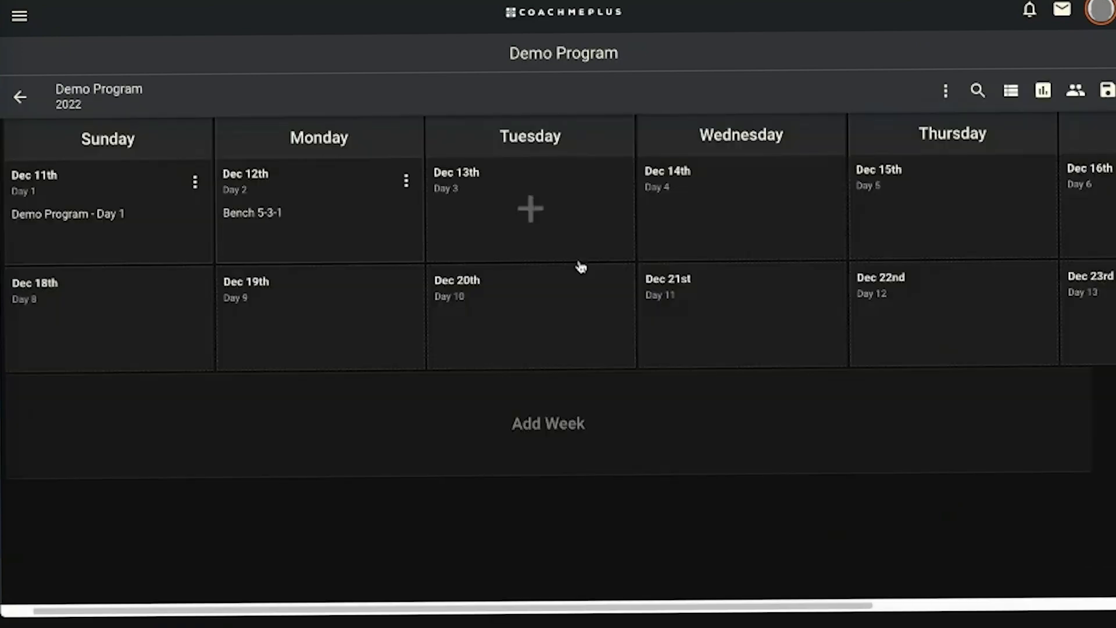
Step: Add the library circuit 5-3-1 to Day 4, Wednesday, December 14, and save the day
click(744, 211)
click(888, 121)
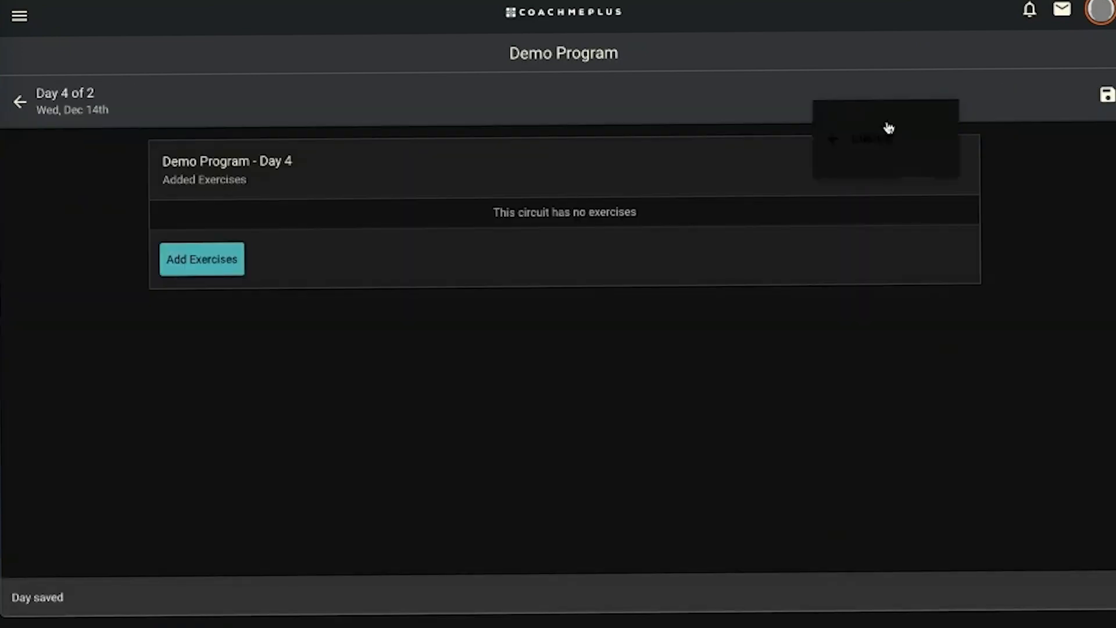
click(881, 118)
click(328, 519)
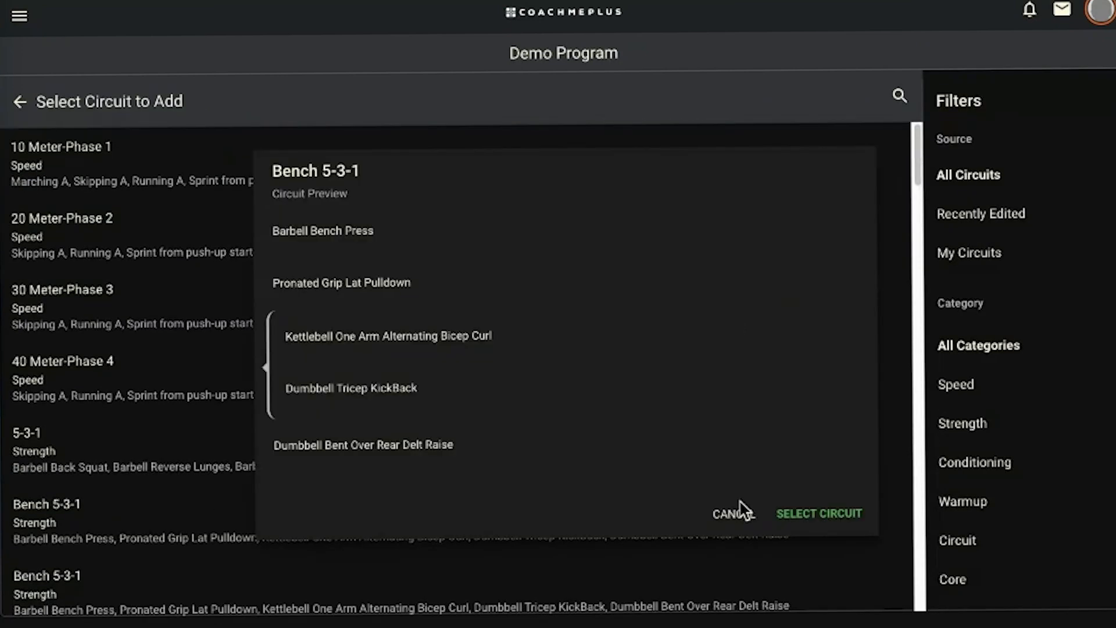
click(733, 514)
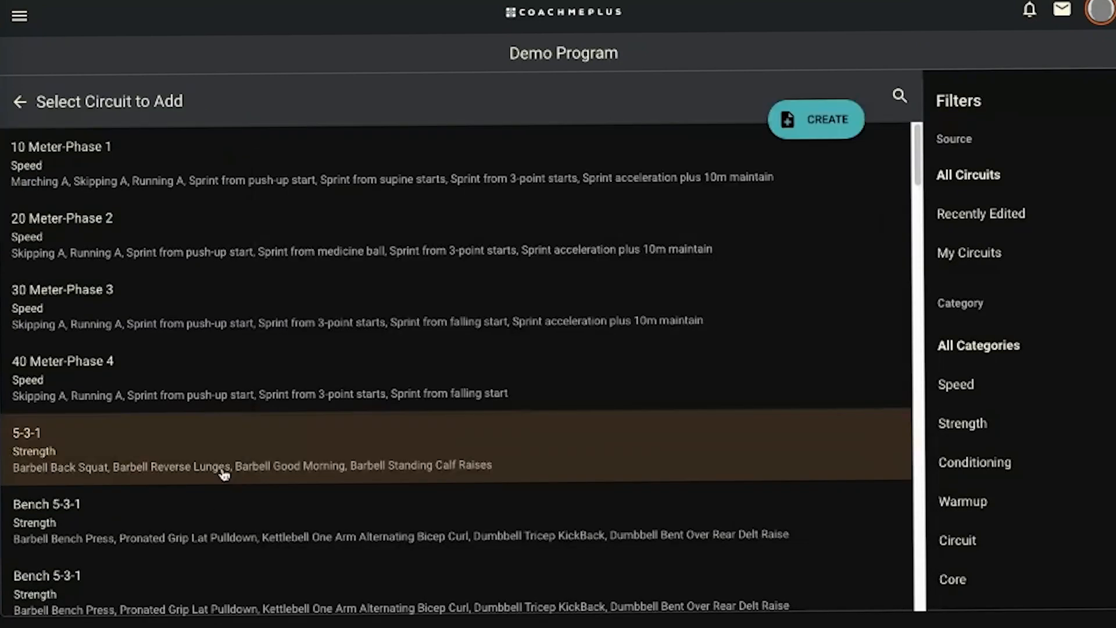
click(224, 474)
click(811, 513)
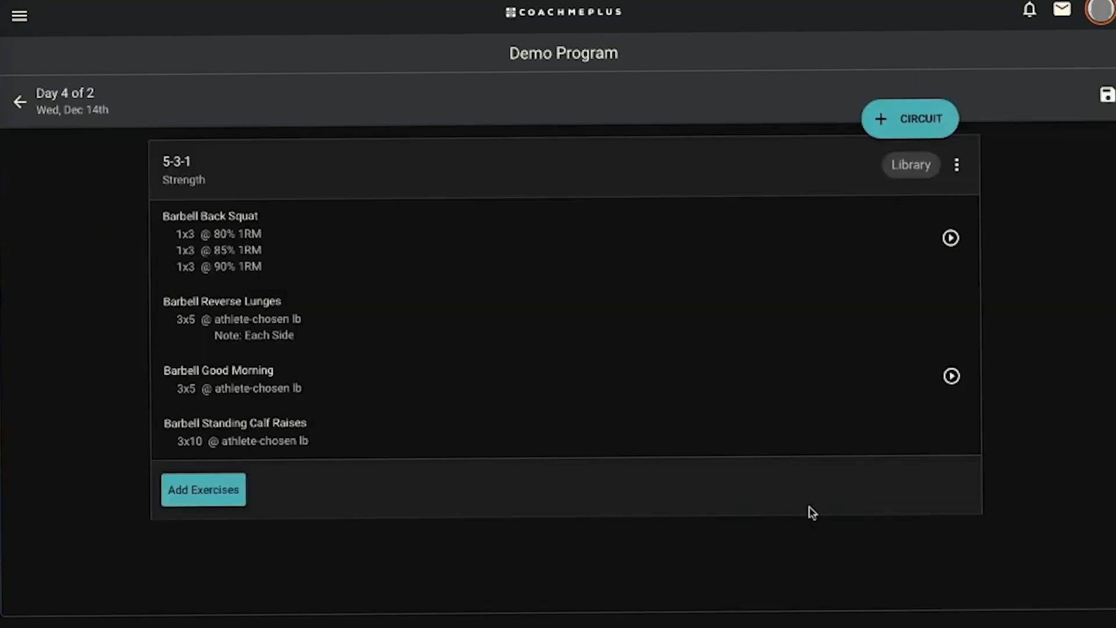
click(1107, 95)
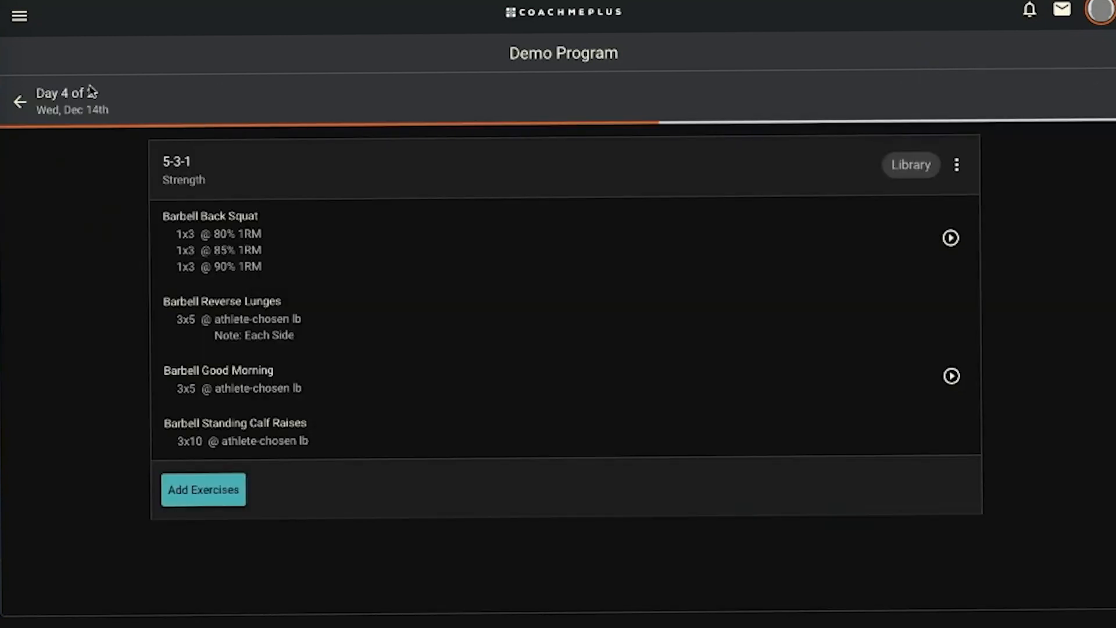
click(20, 102)
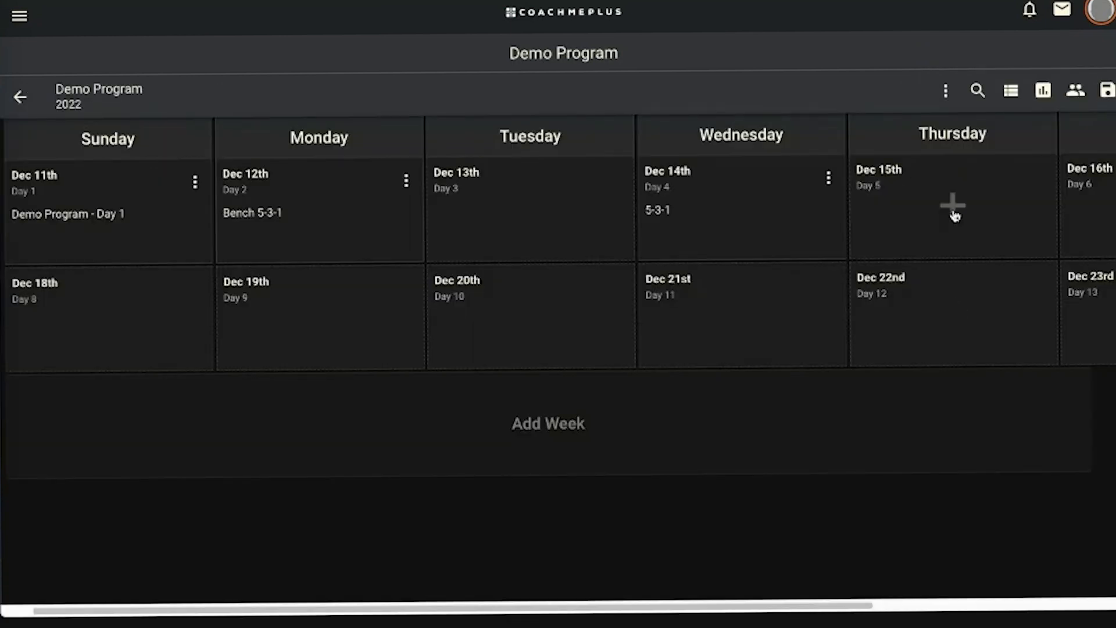
Step: Add the library circuit Bike Warmup to Day 6, Friday, December 16, and save the program from its calendar
drag(651, 601, 754, 601)
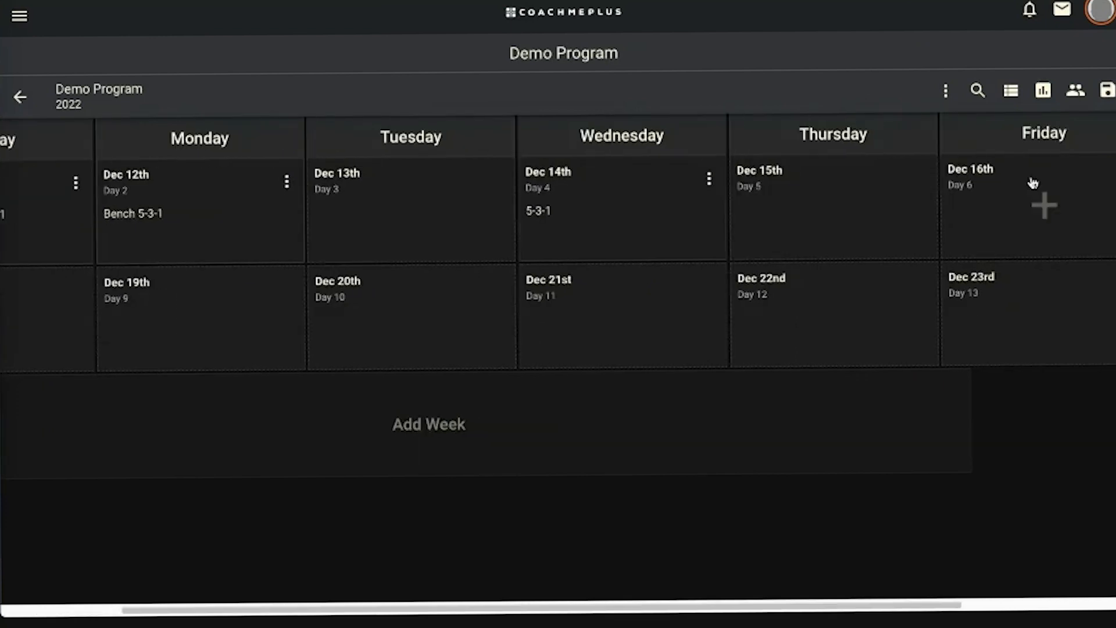
click(1034, 182)
click(951, 127)
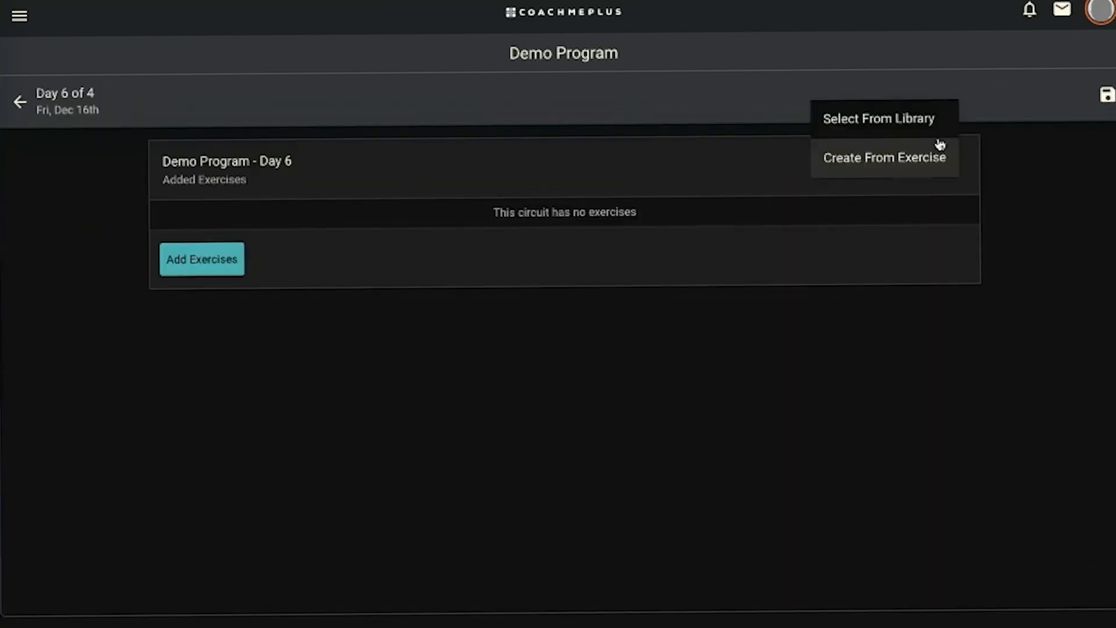
click(929, 122)
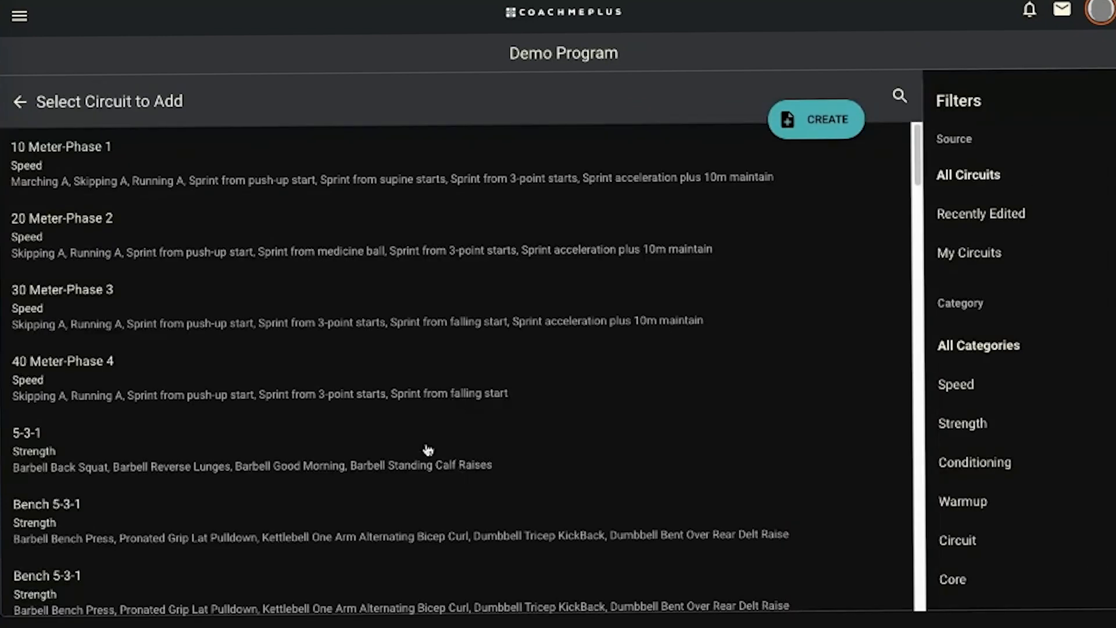
drag(922, 174, 822, 242)
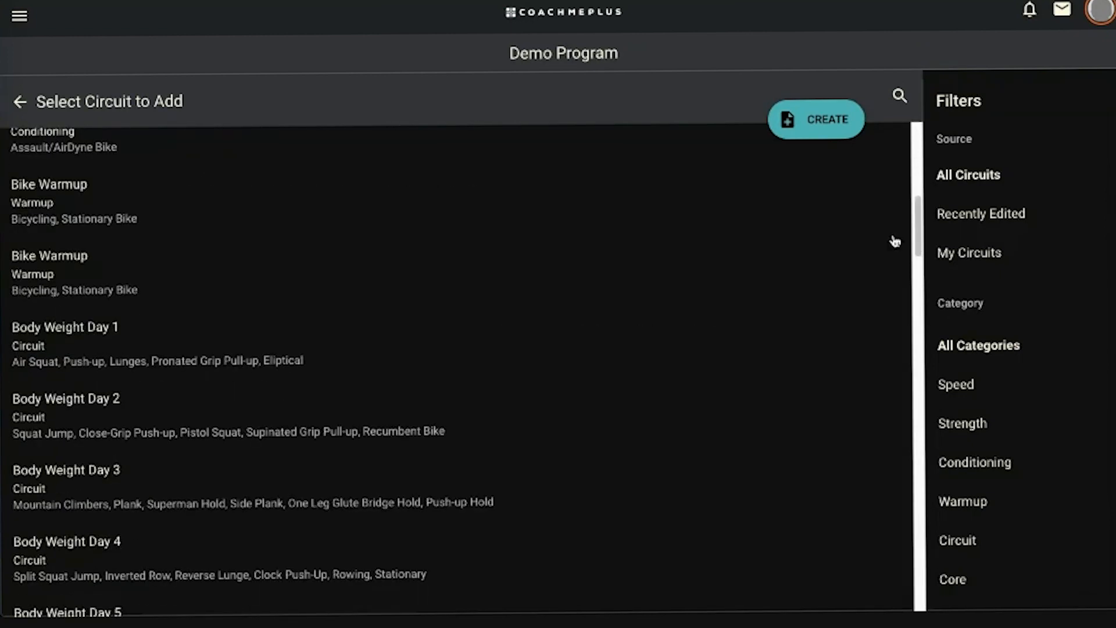
click(96, 294)
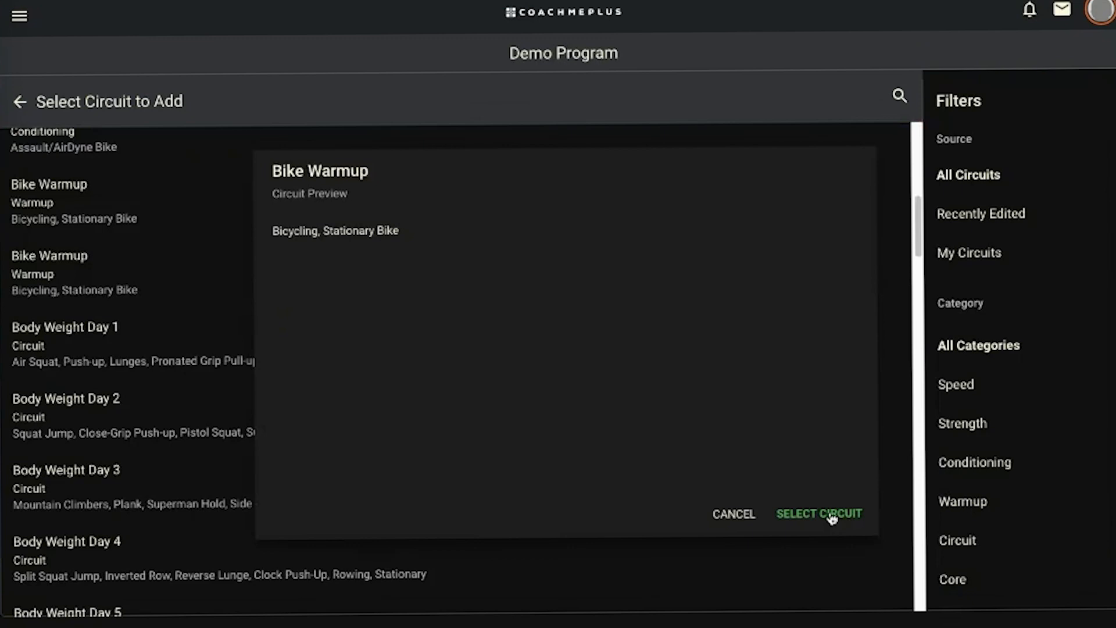
click(831, 515)
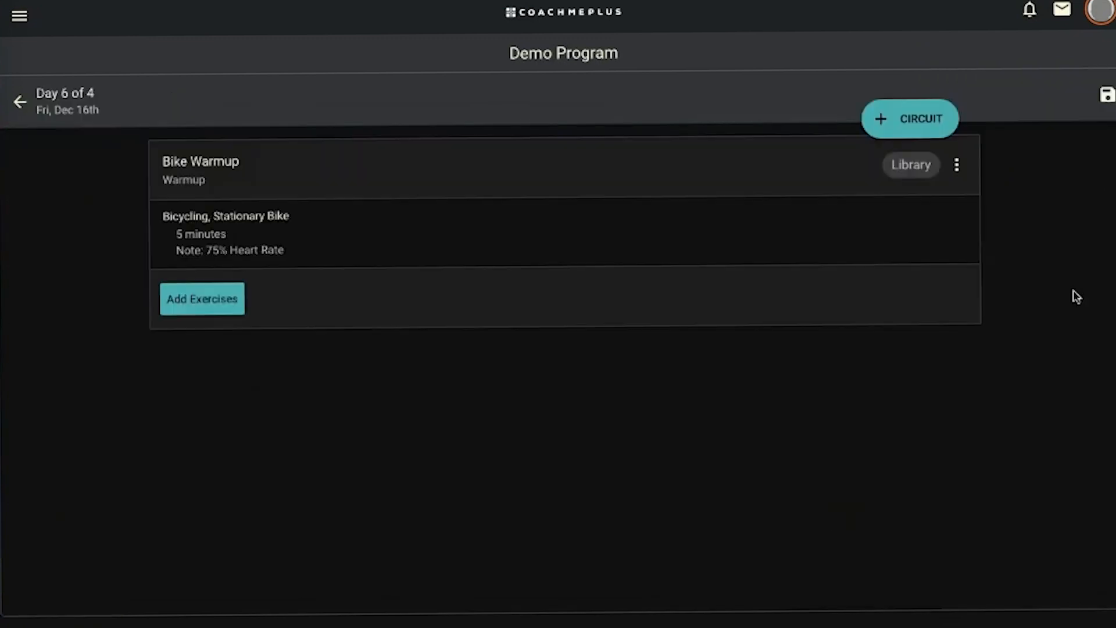
click(21, 103)
click(1108, 91)
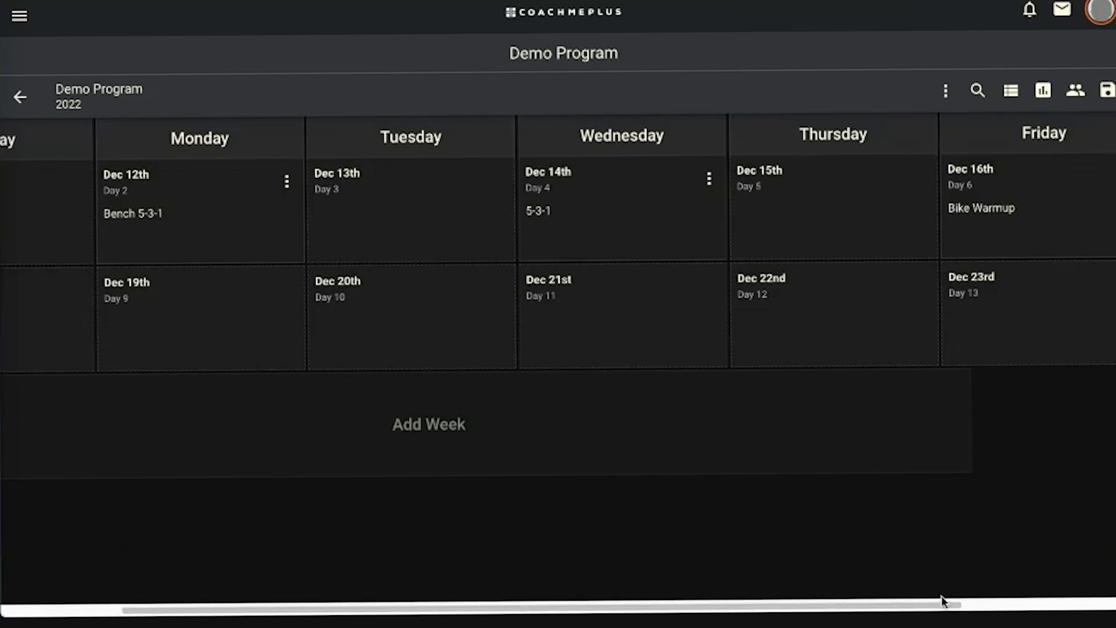
Step: Expand week 1 of the program calendar and look over the exercises planned for each day
drag(937, 606, 674, 608)
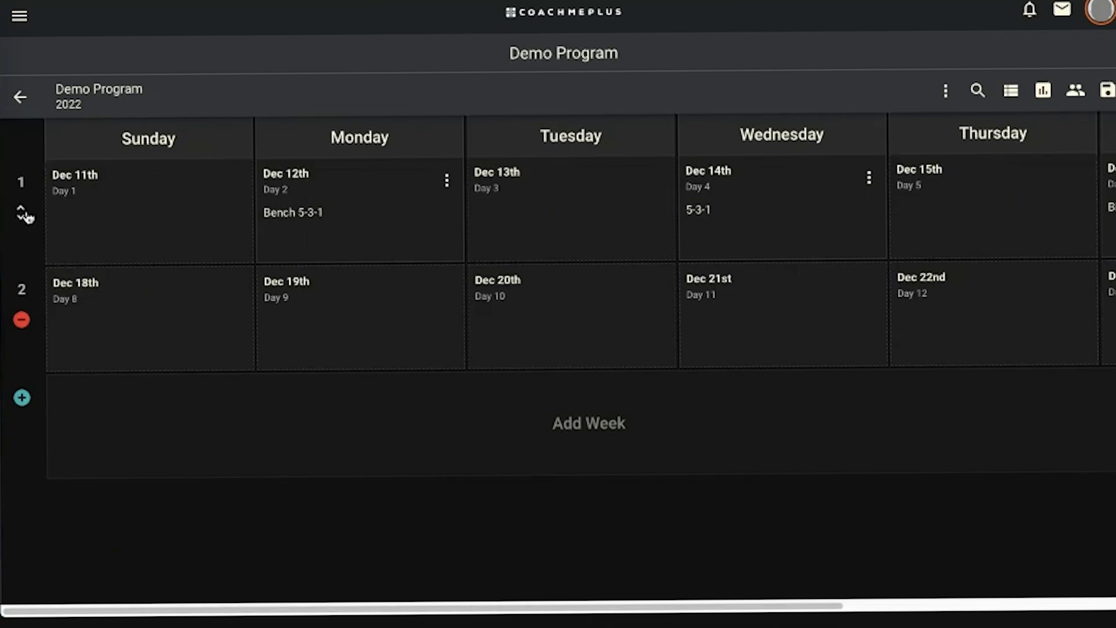
click(22, 214)
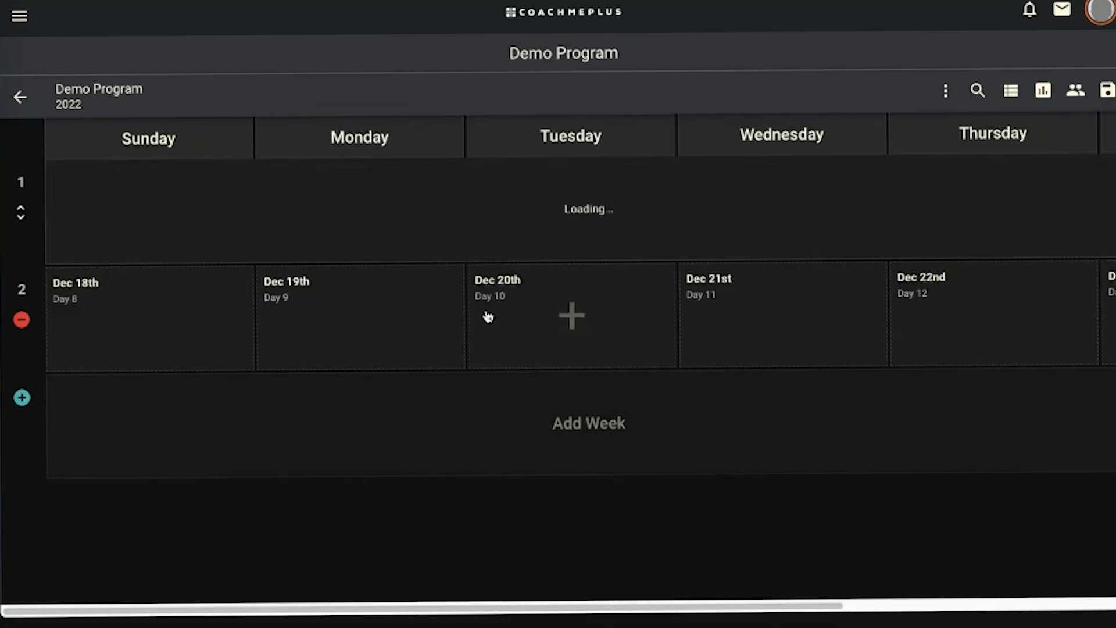
scroll(548, 456, down, 5)
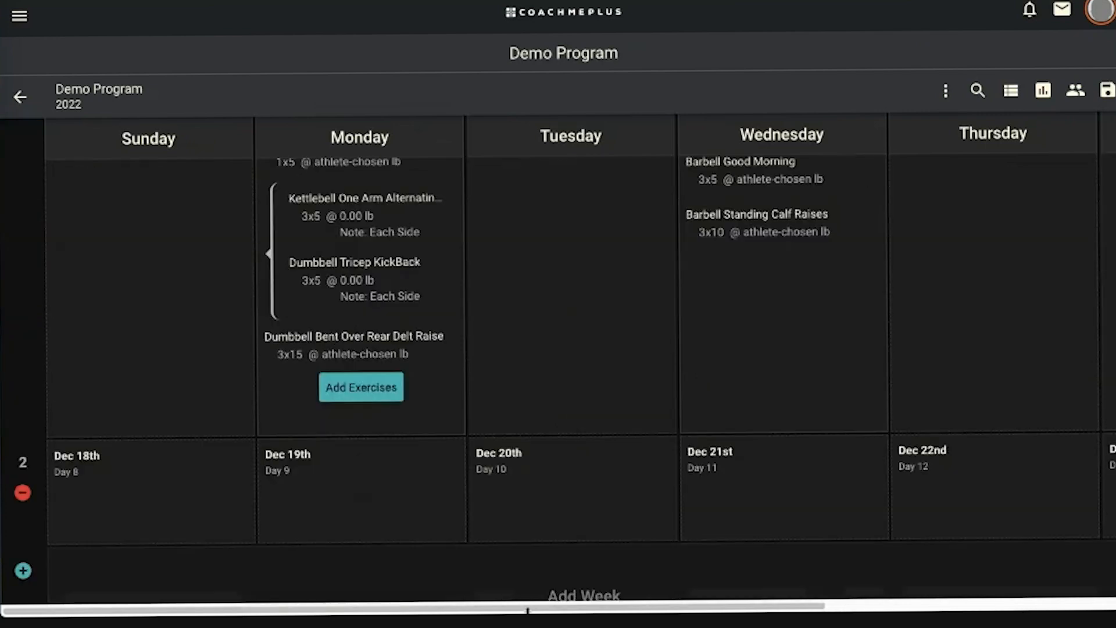
Step: Copy week 1 of the program and paste it into weeks 2, 3 and 4
drag(528, 608, 489, 593)
scroll(541, 439, up, 3)
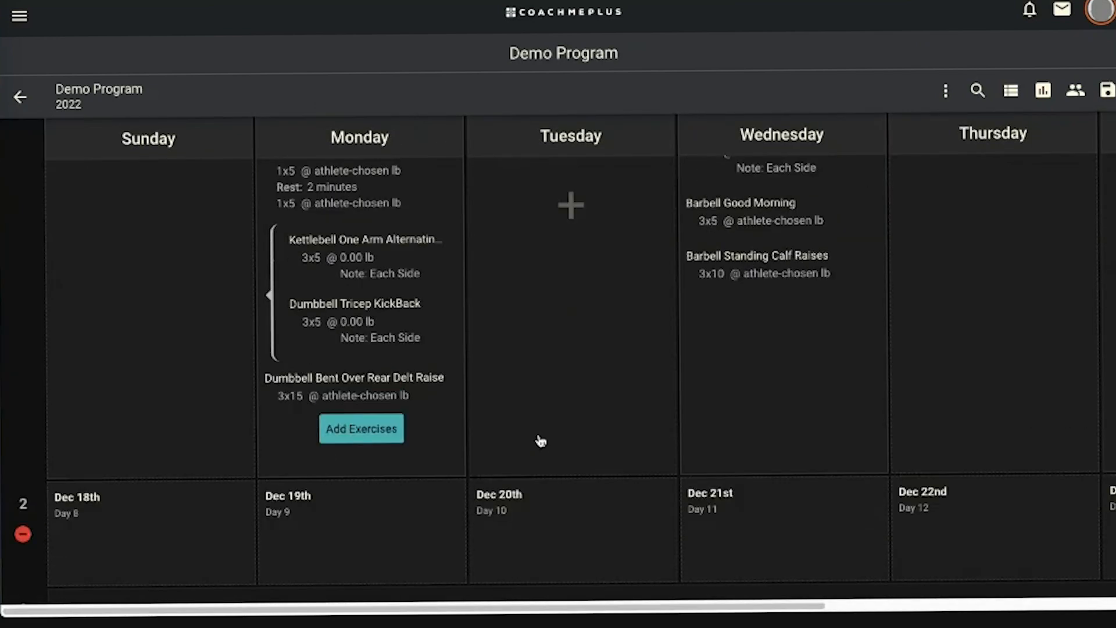
scroll(544, 421, up, 2)
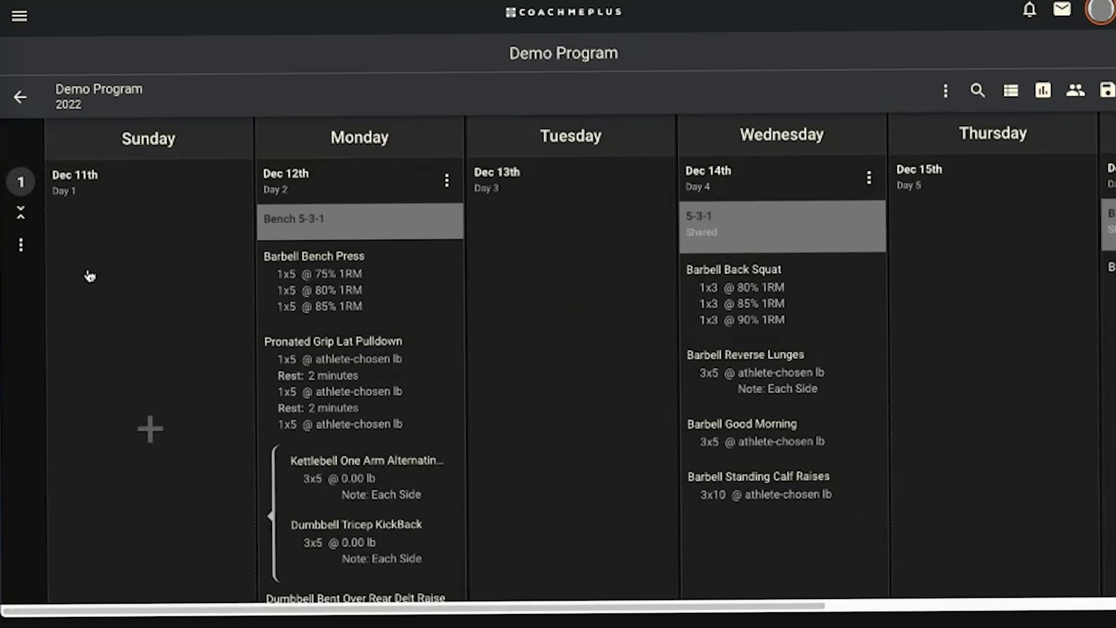
click(20, 247)
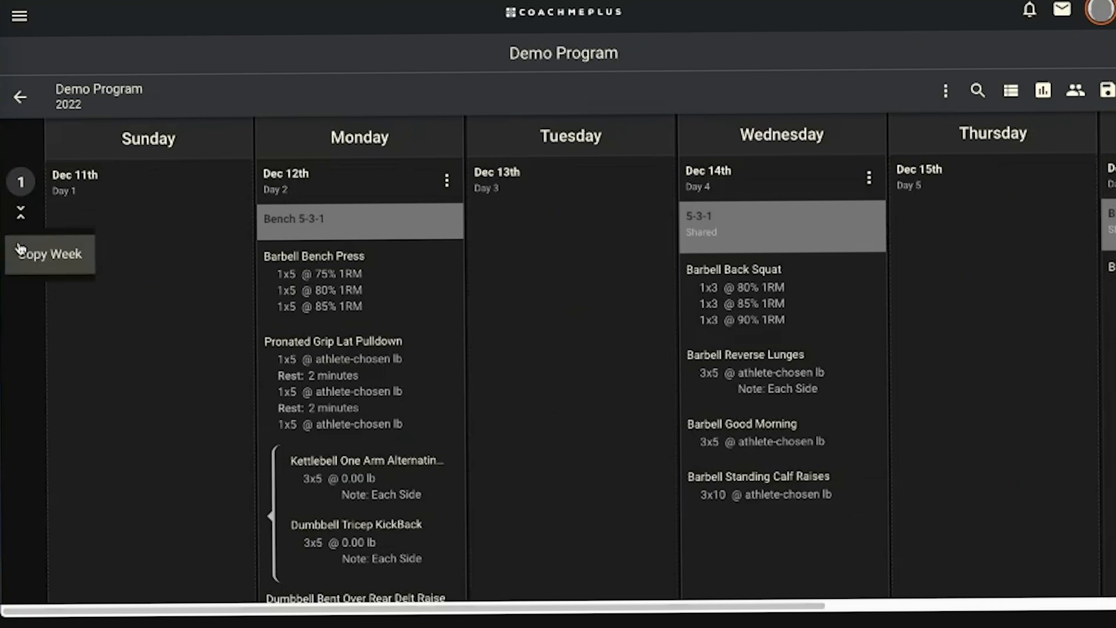
click(32, 253)
click(483, 382)
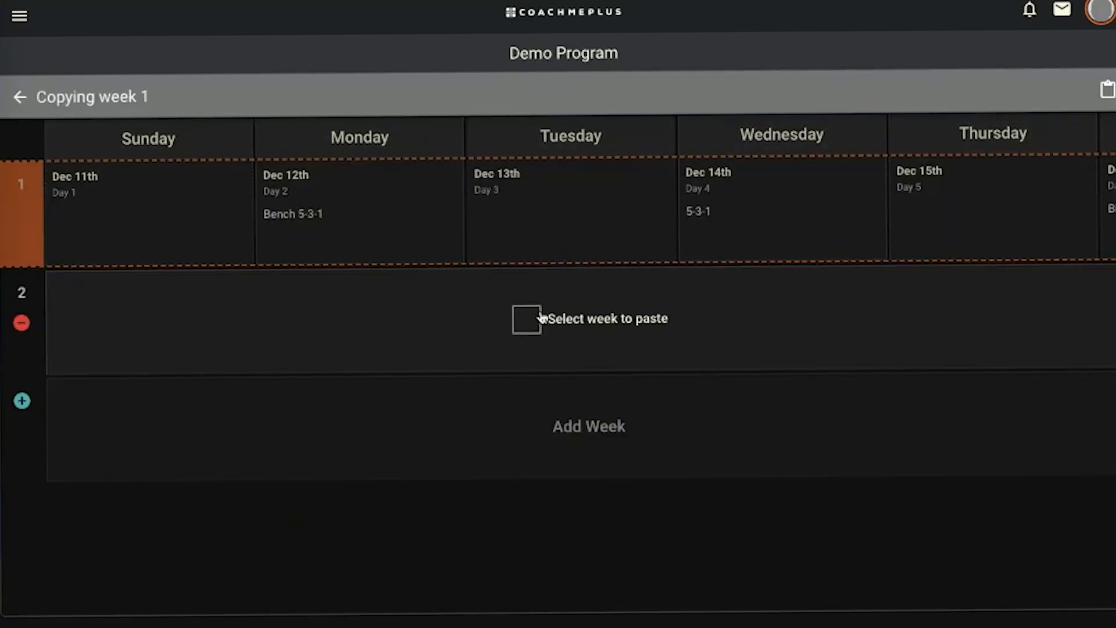
click(537, 317)
click(591, 448)
click(593, 528)
click(593, 528)
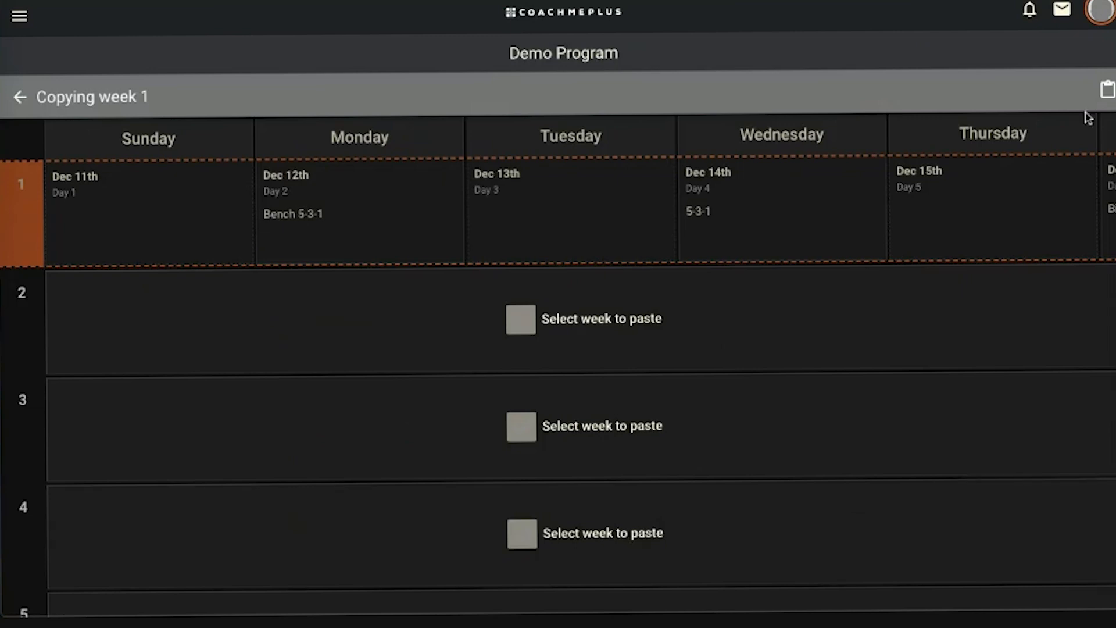
click(1108, 90)
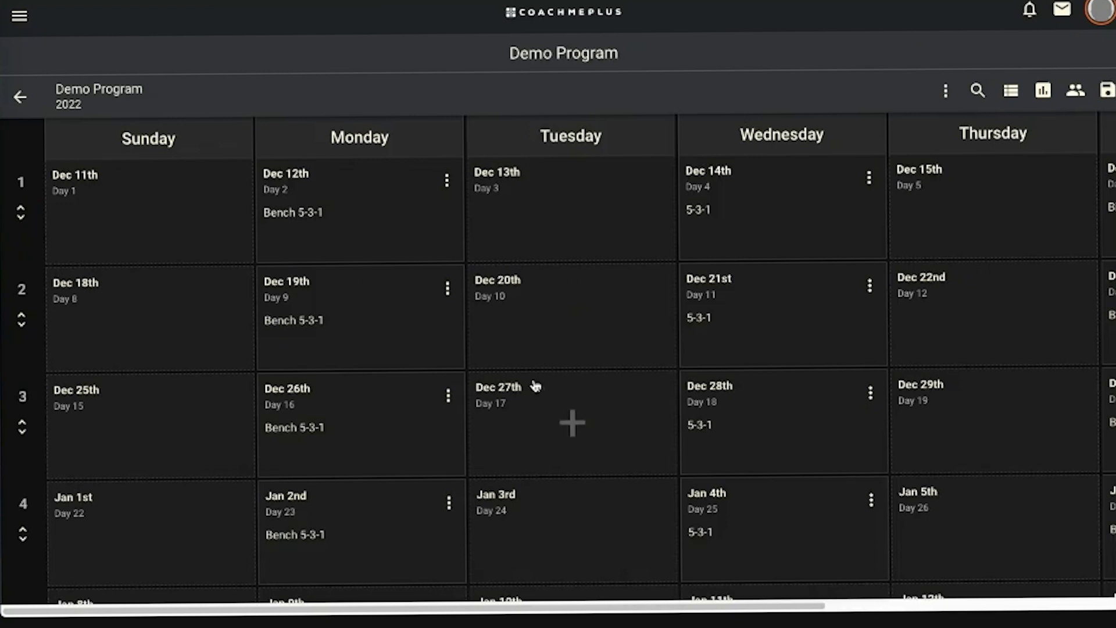
click(448, 294)
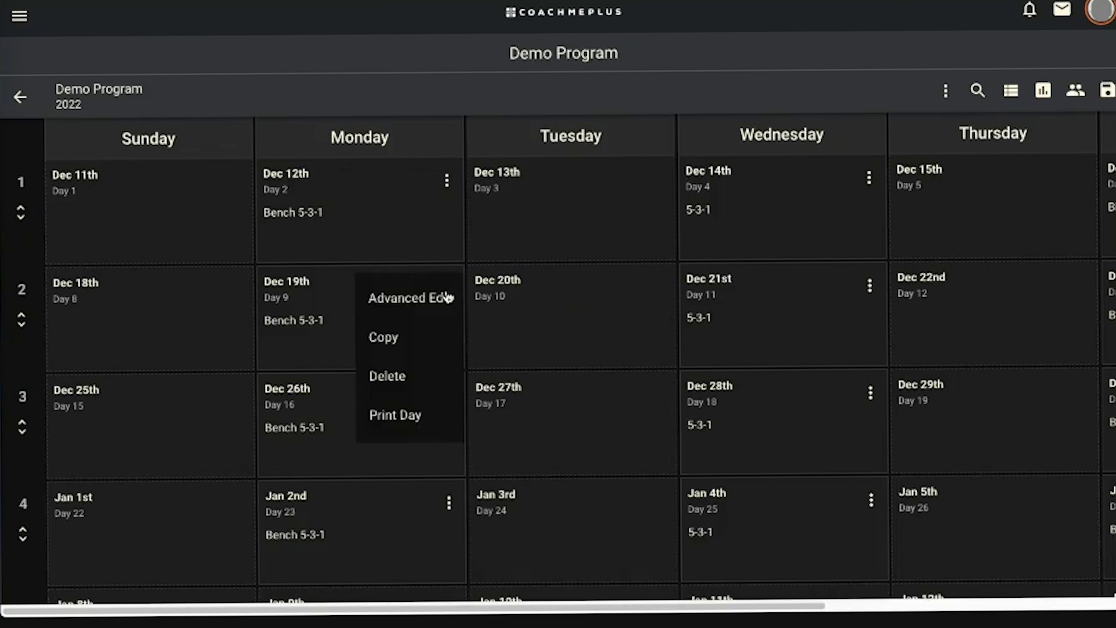
click(401, 343)
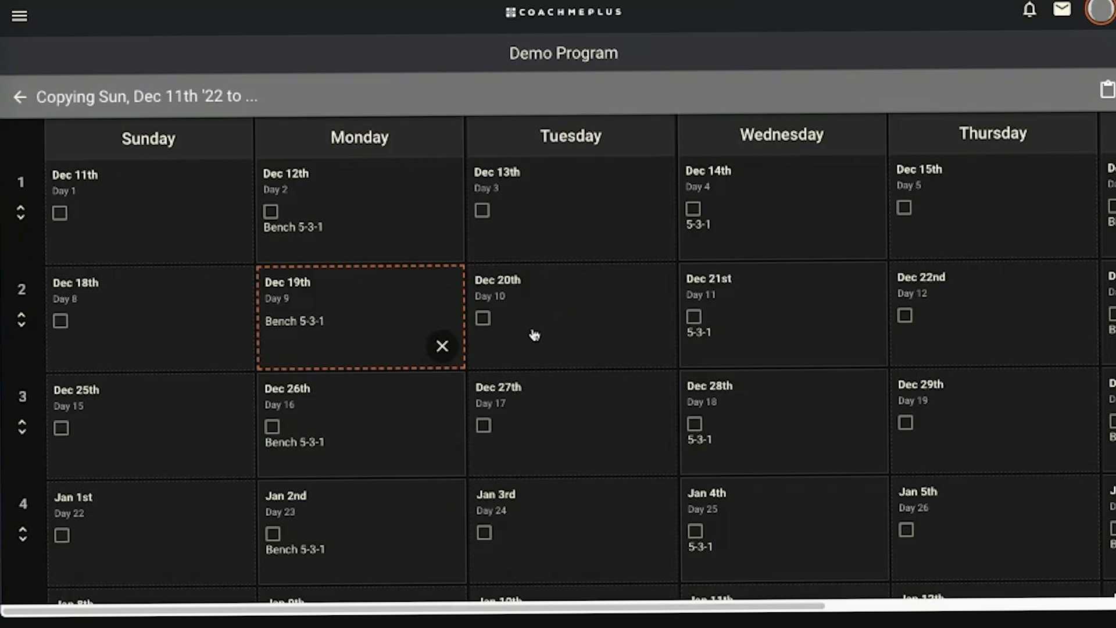
click(442, 346)
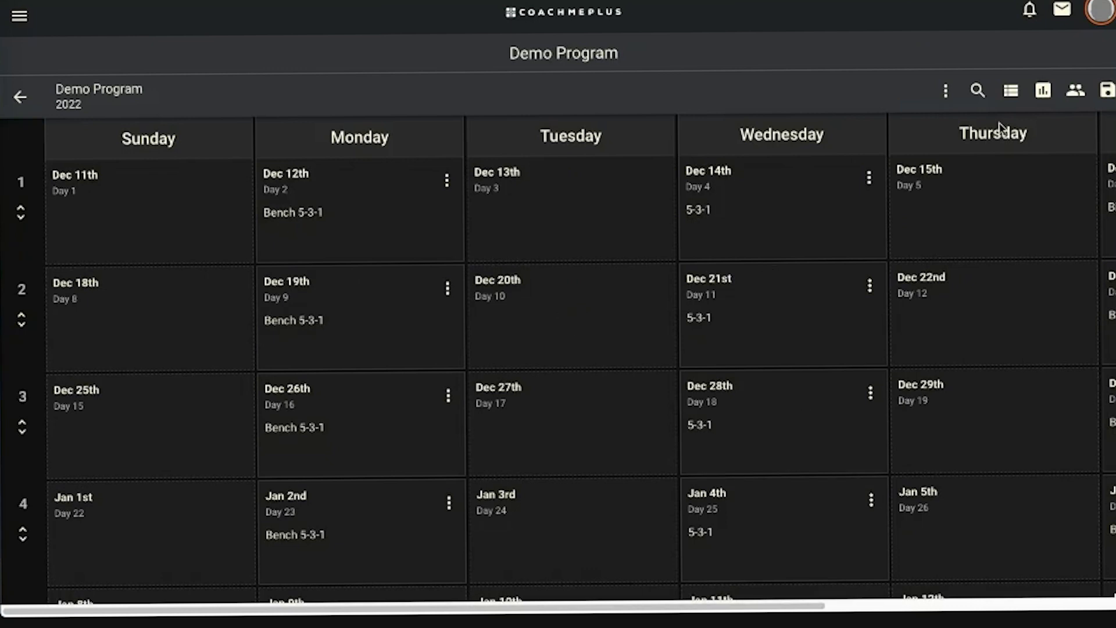
Step: Find the exercise Barbell Back Squat in the program and open its overview across all weeks
click(978, 93)
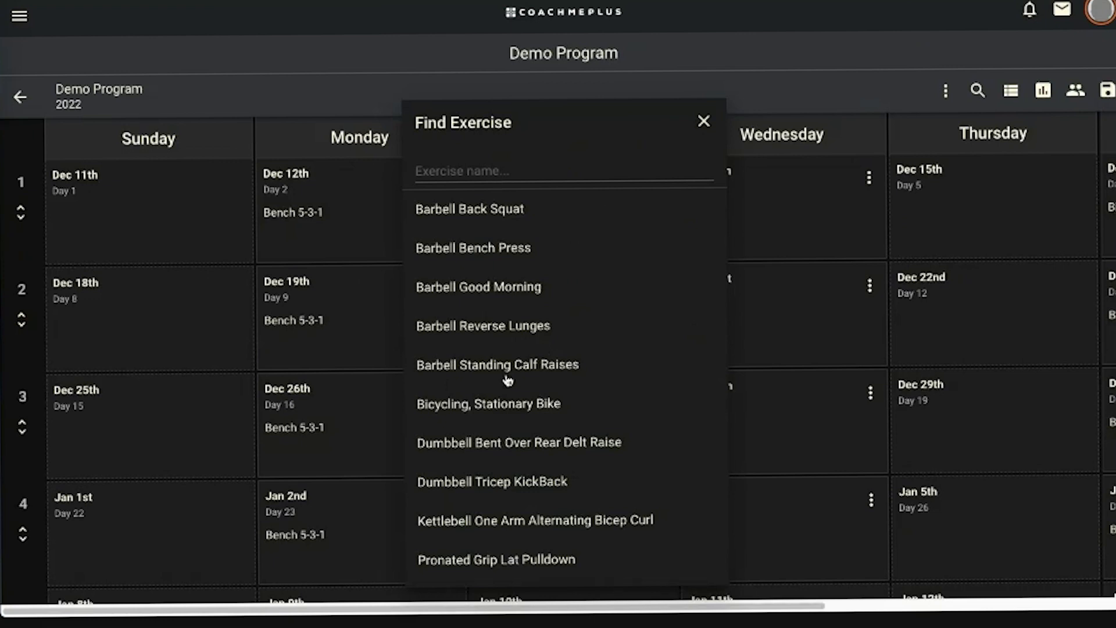
click(467, 212)
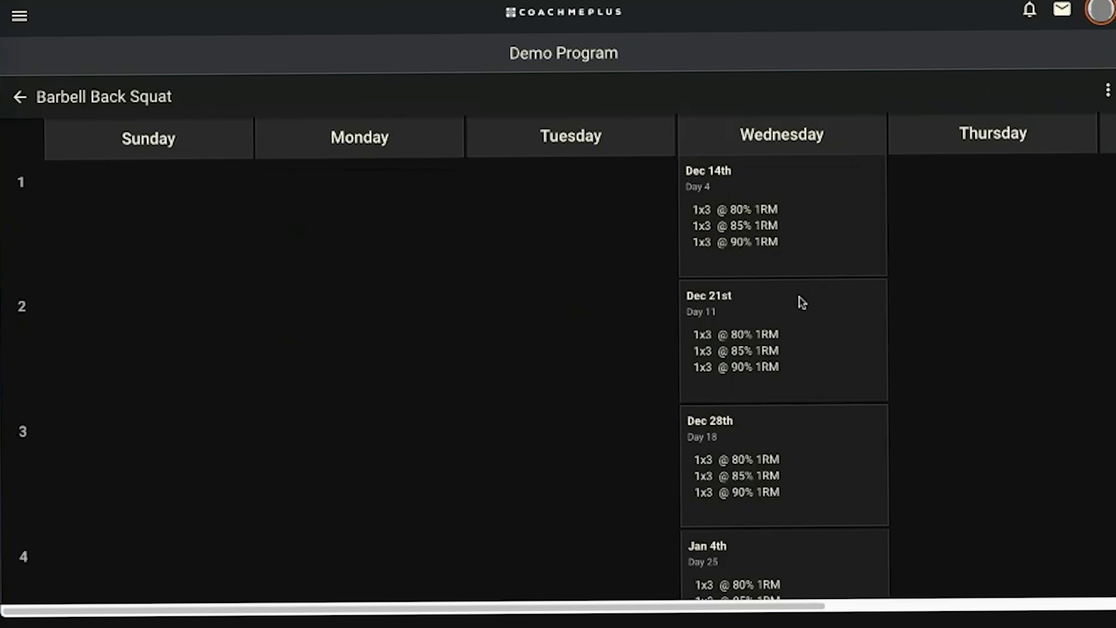
Step: In the Day 11 progression, December 21, set the first set to 4 reps and the second set to 5 reps
click(772, 354)
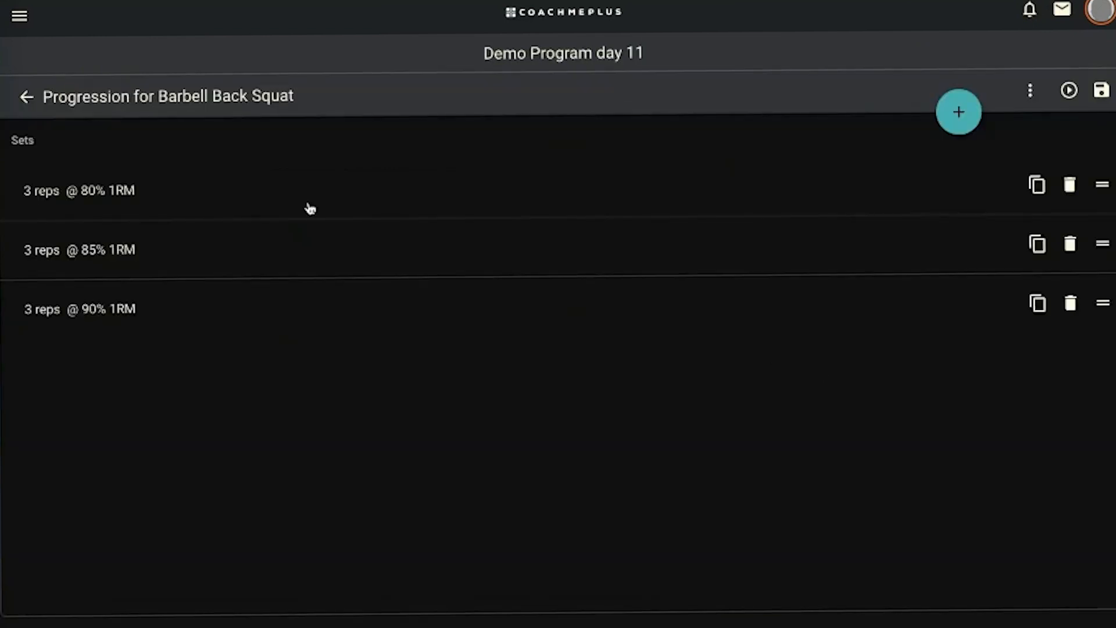
click(280, 195)
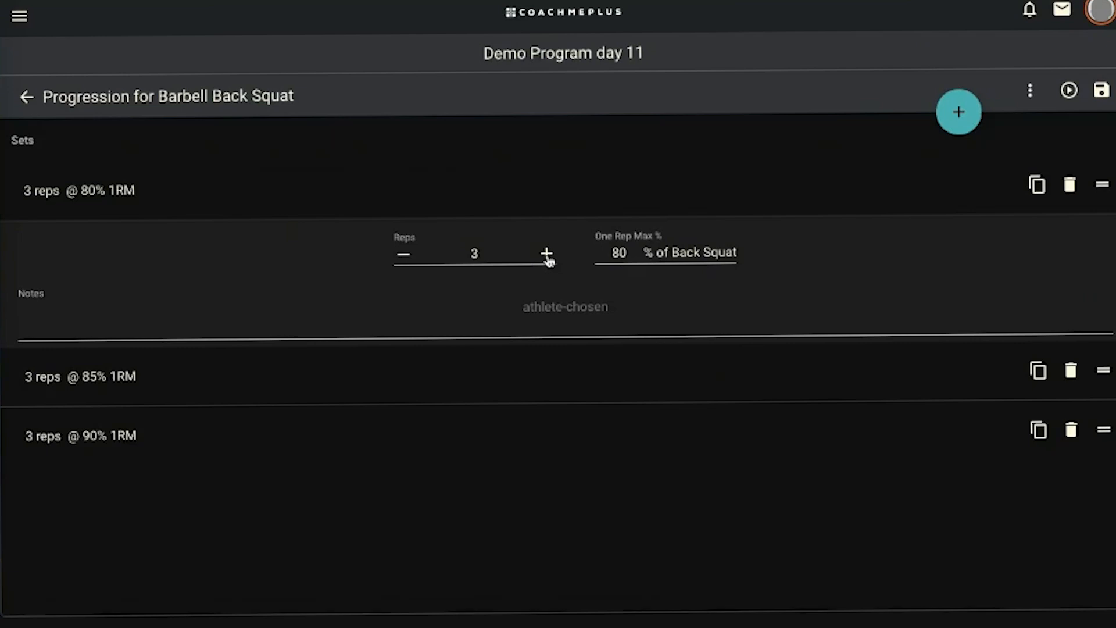
click(547, 255)
click(528, 365)
click(547, 314)
click(547, 315)
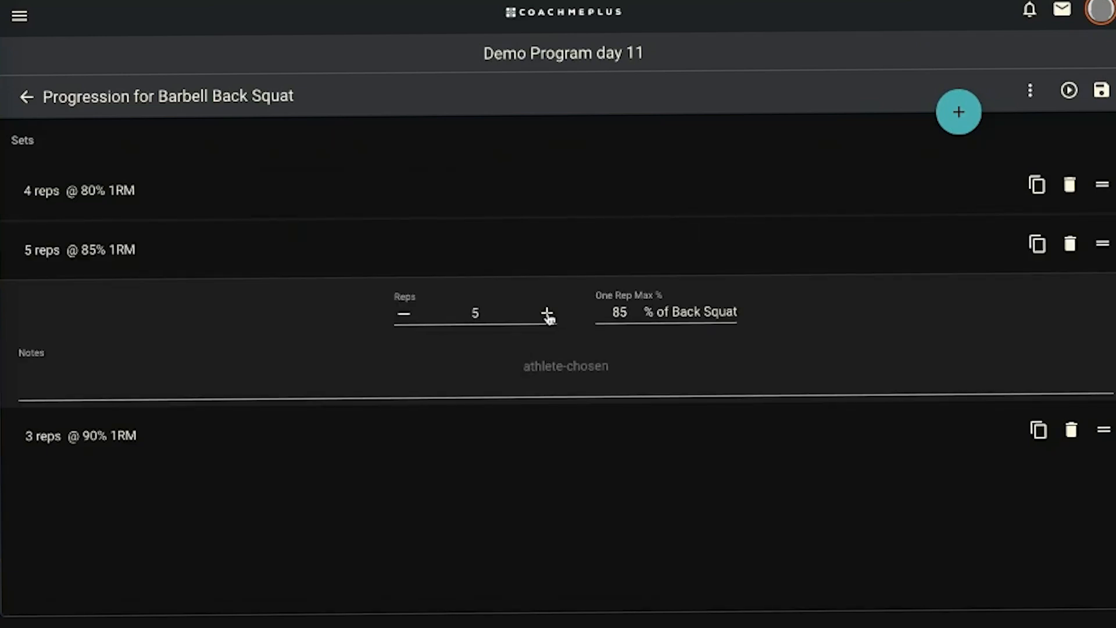
Step: Mark set 1 of the Day 11 Barbell Back Squat as a test set using the exercise's default Back Squat baseline
click(1030, 93)
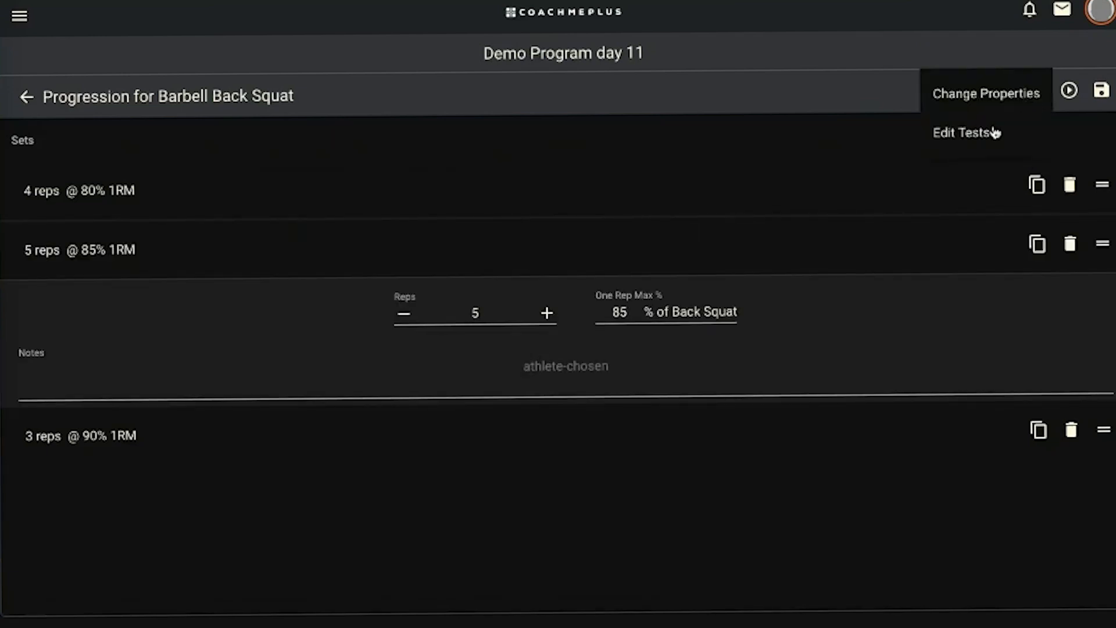
click(468, 87)
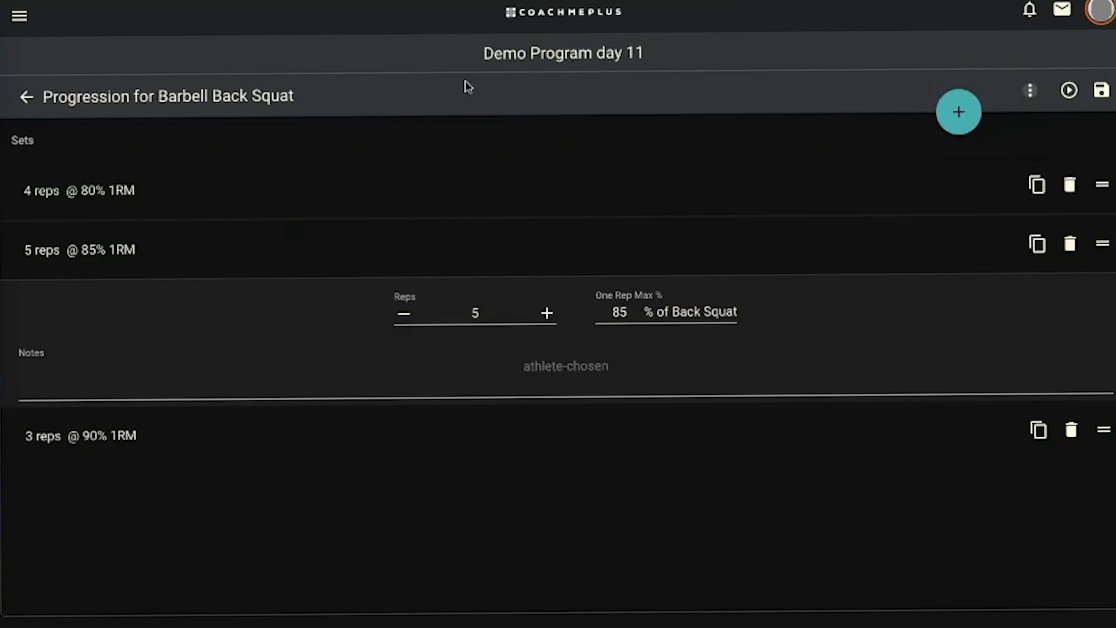
click(1030, 94)
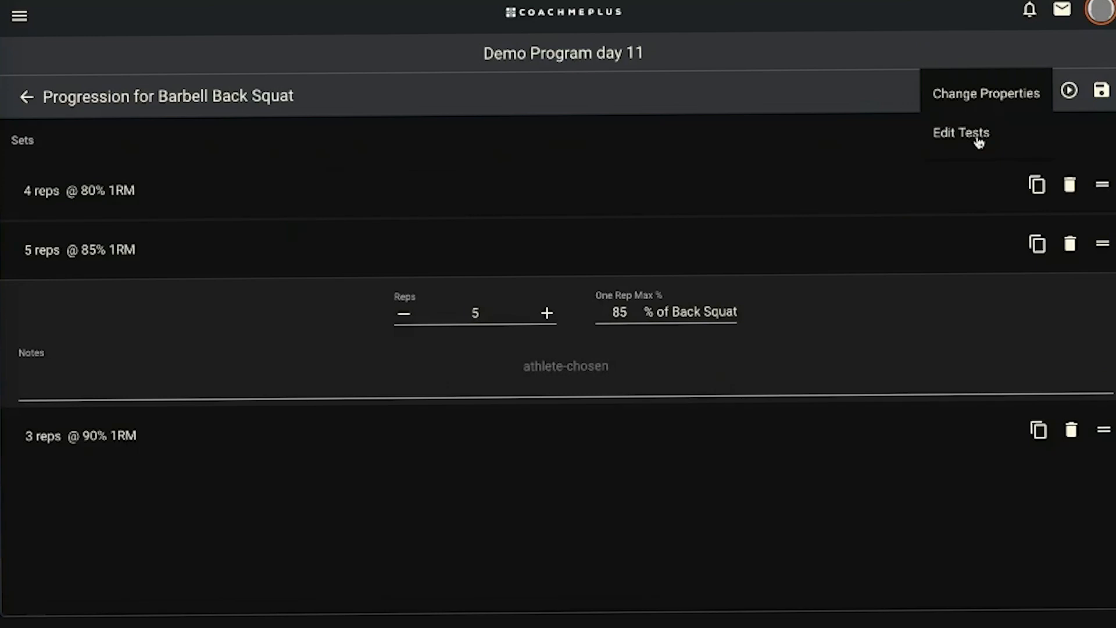
click(978, 138)
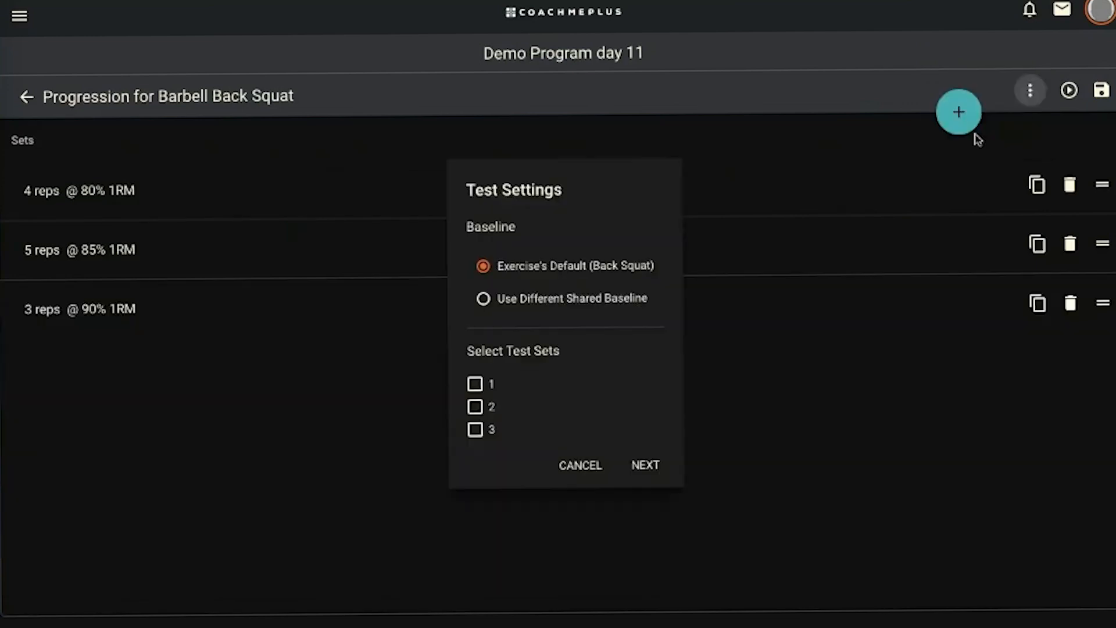
click(475, 385)
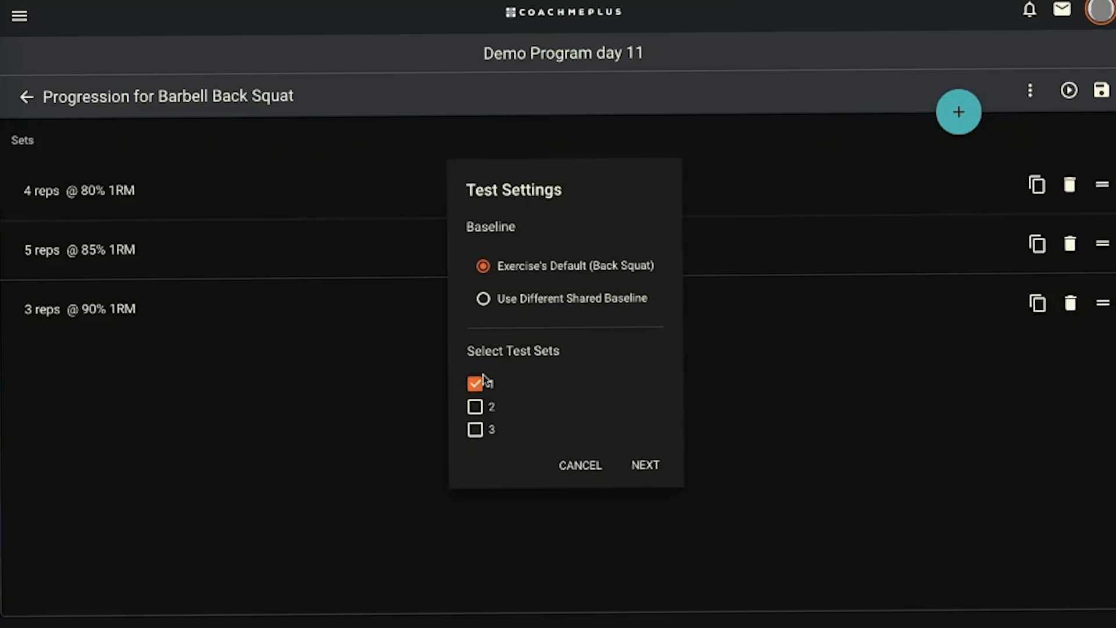
click(630, 463)
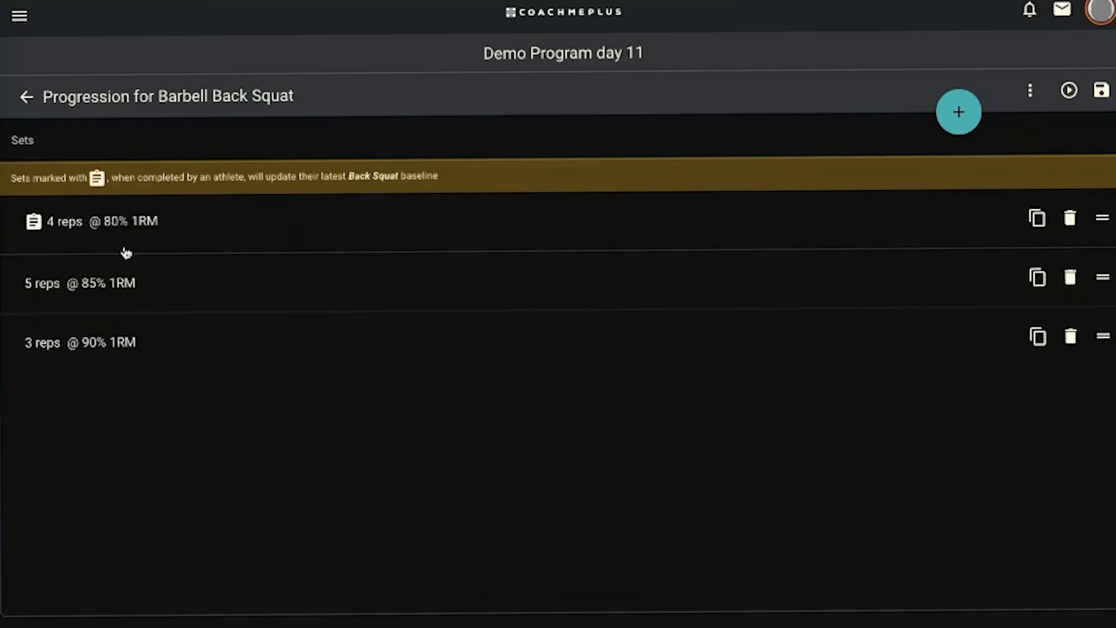
Step: Set the test set to 100% of the Back Squat one rep max, lower its reps, and leave the progression without saving
click(110, 222)
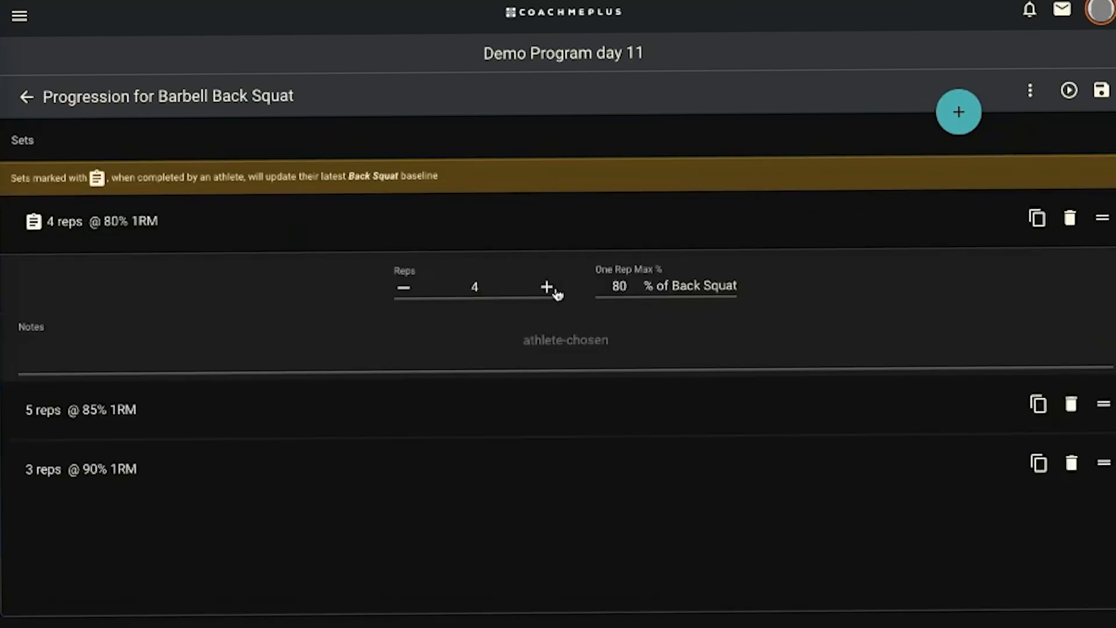
click(626, 286)
text(100)
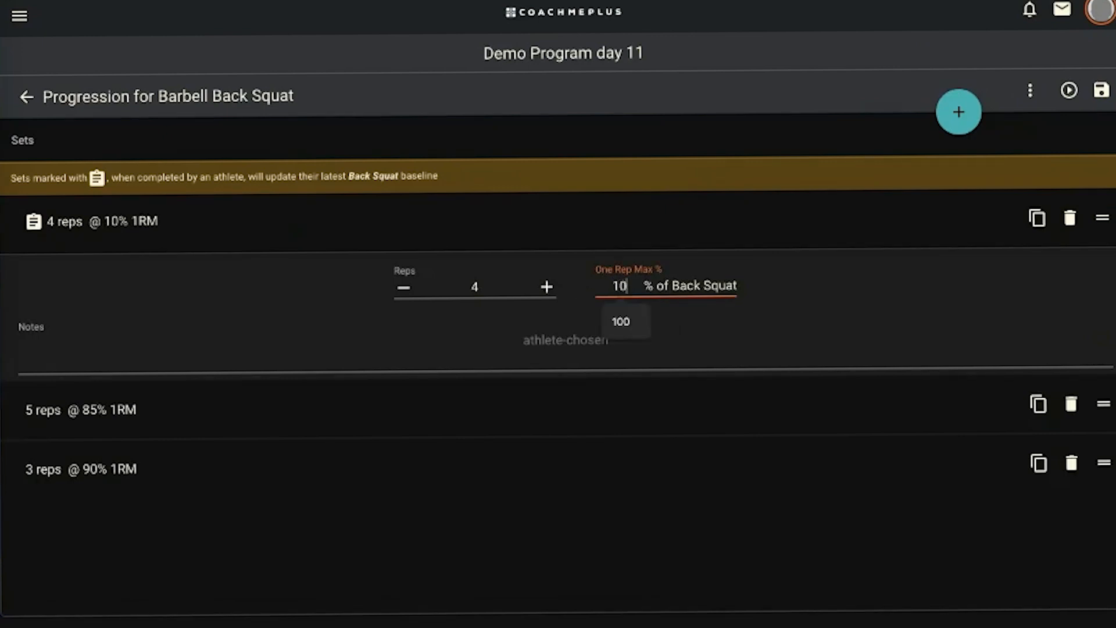
click(405, 286)
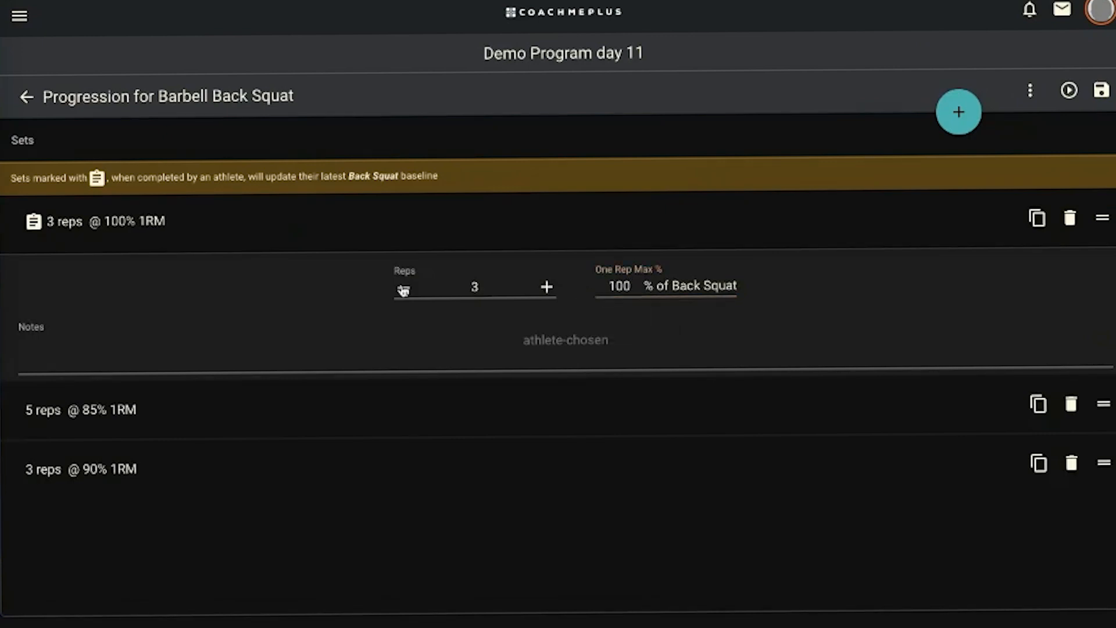
click(404, 288)
click(403, 288)
click(26, 97)
click(574, 356)
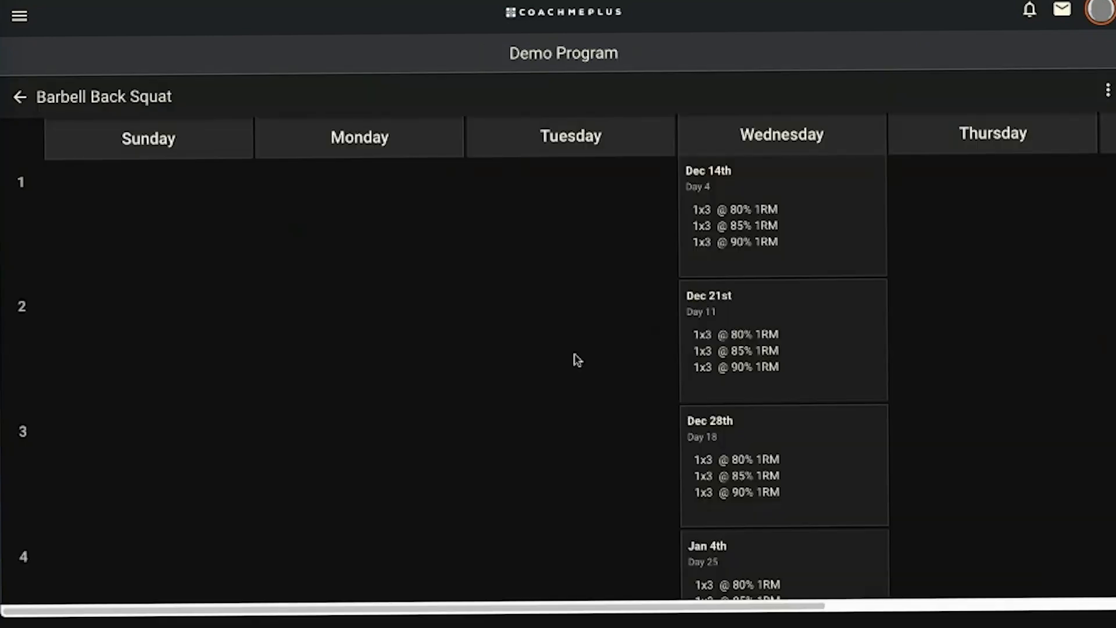
Step: Start an exercise swap for Barbell Back Squat and select every day on which it occurs
scroll(757, 484, down, 2)
scroll(757, 483, up, 2)
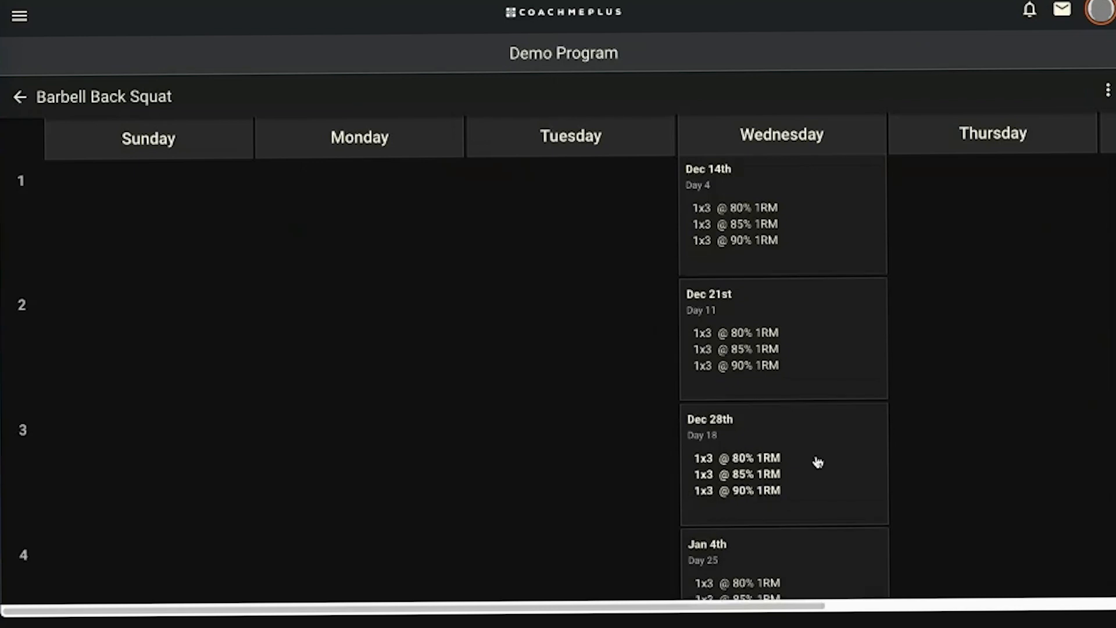
scroll(818, 462, down, 2)
scroll(820, 461, up, 2)
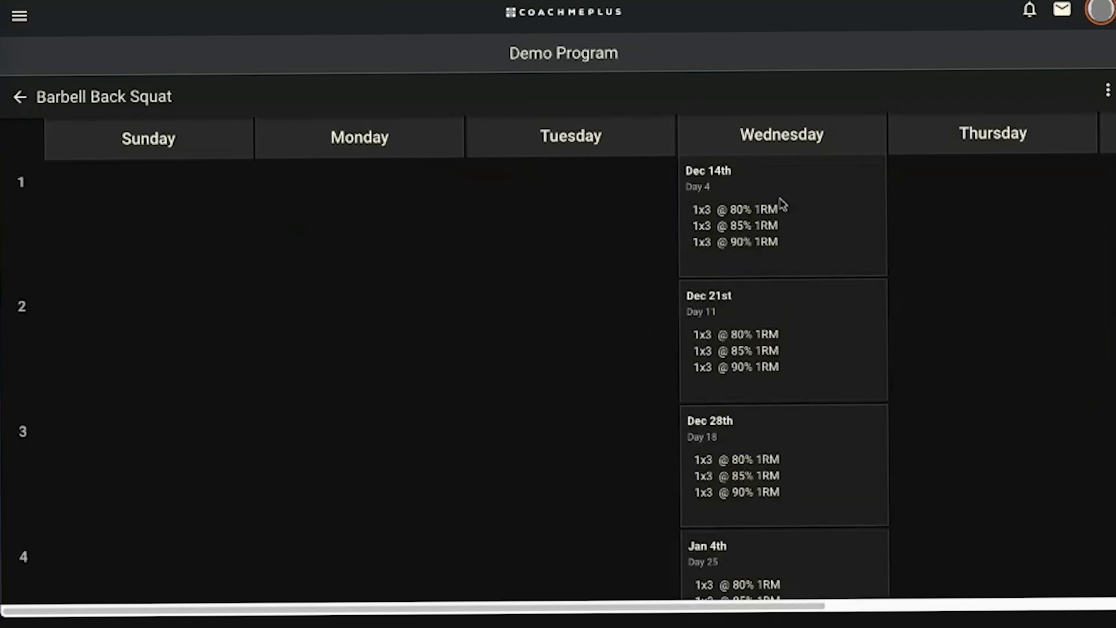
click(1107, 93)
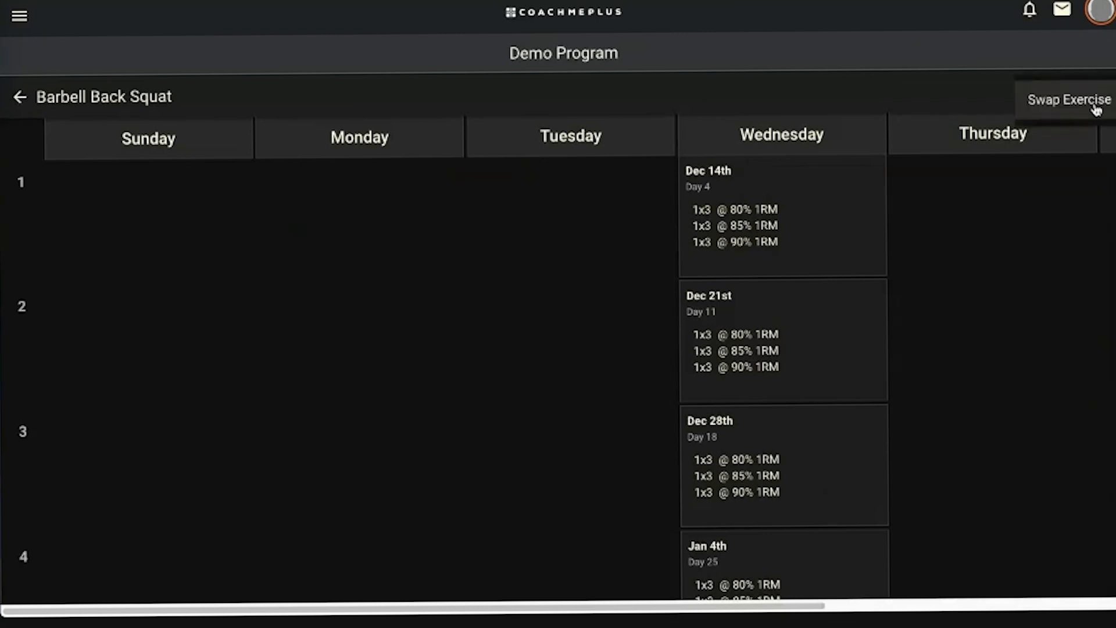
click(1097, 111)
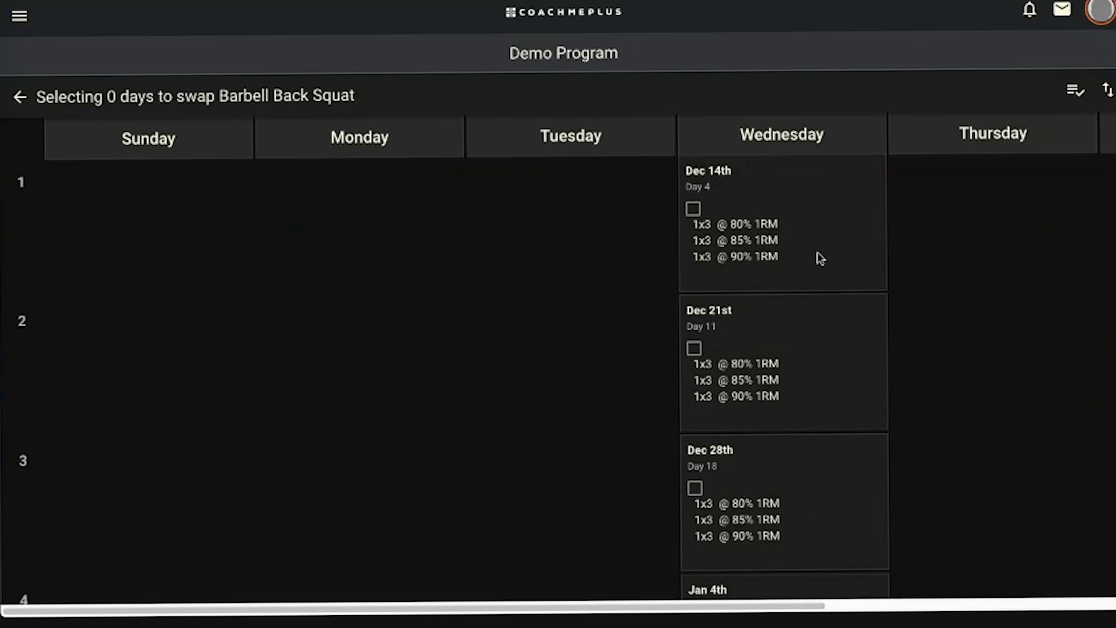
click(694, 208)
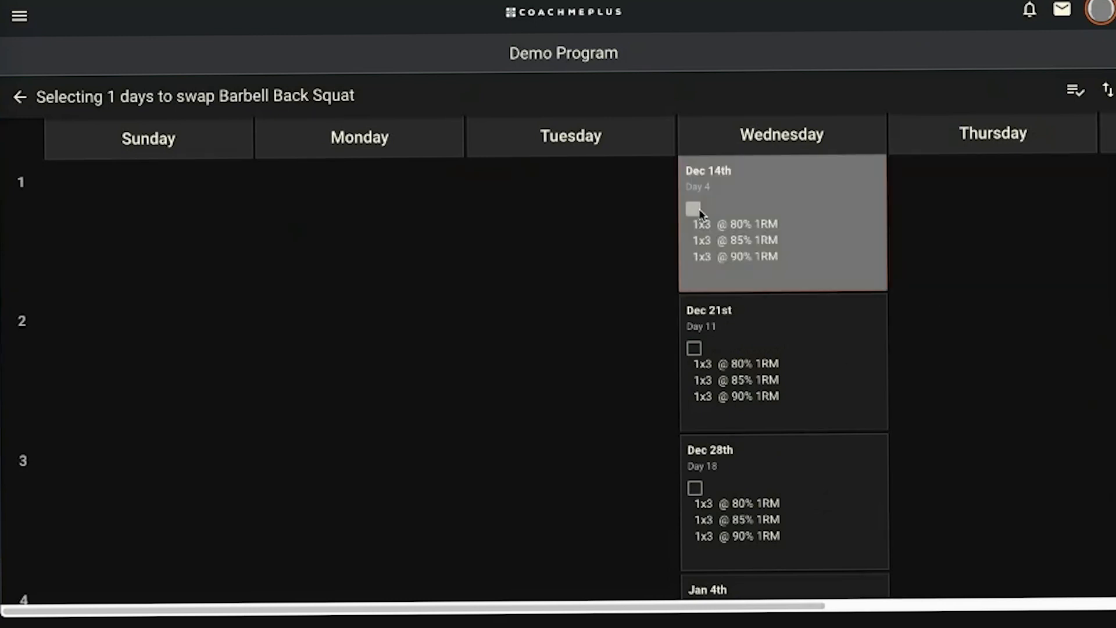
click(727, 359)
click(1073, 91)
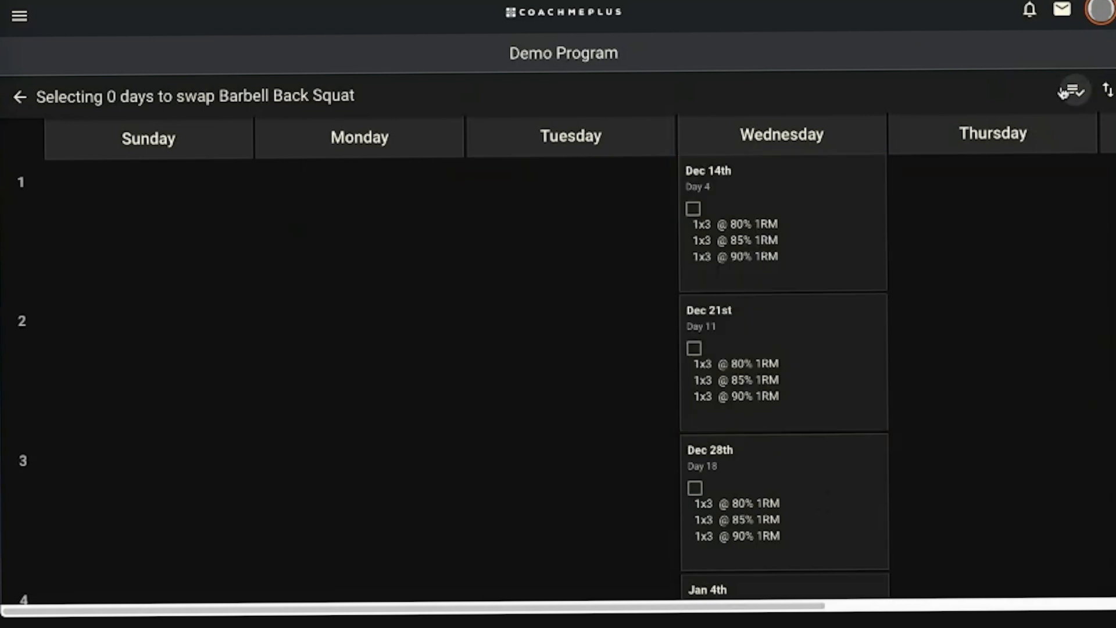
click(1073, 92)
scroll(1008, 261, down, 4)
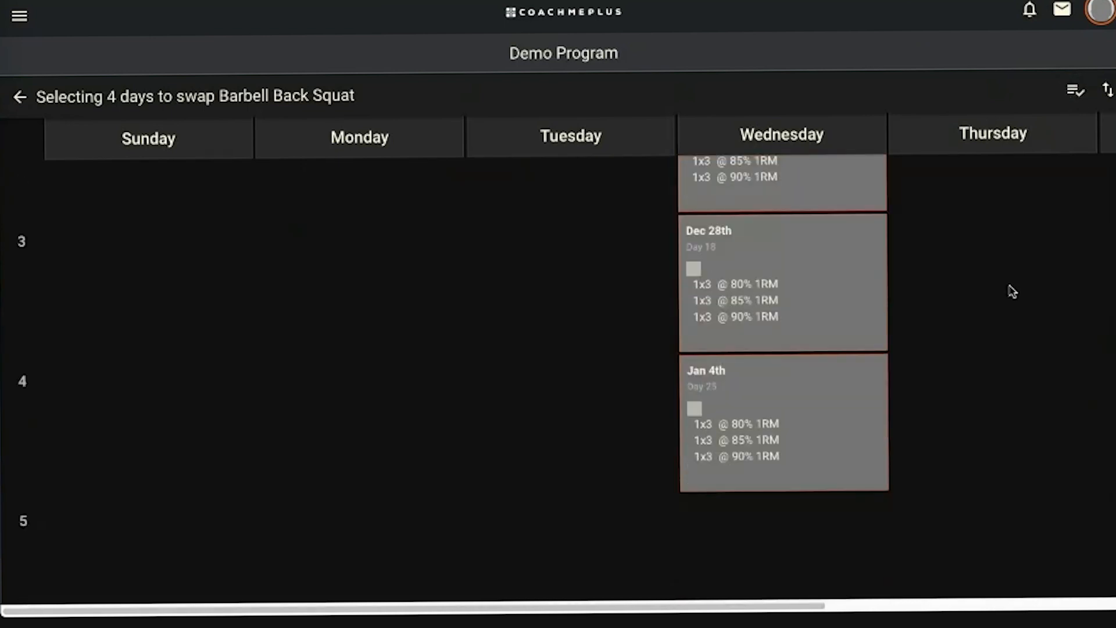
scroll(989, 305, up, 4)
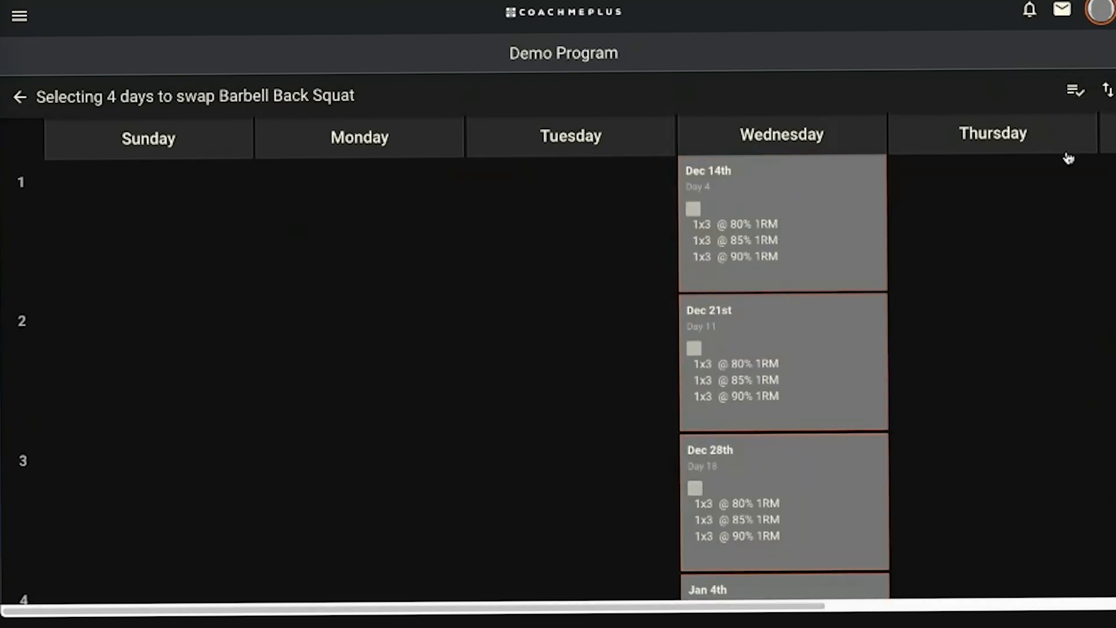
Step: Choose Barbell Clean as the replacement for Barbell Back Squat on the selected days and proceed to the swap settings
click(1109, 92)
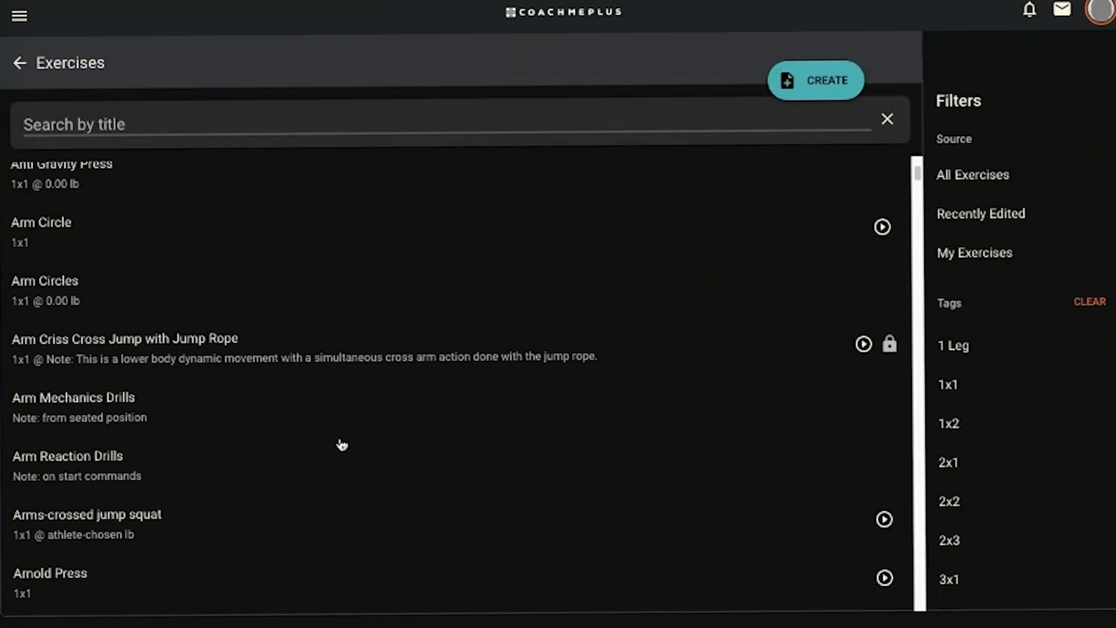
scroll(350, 445, down, 3)
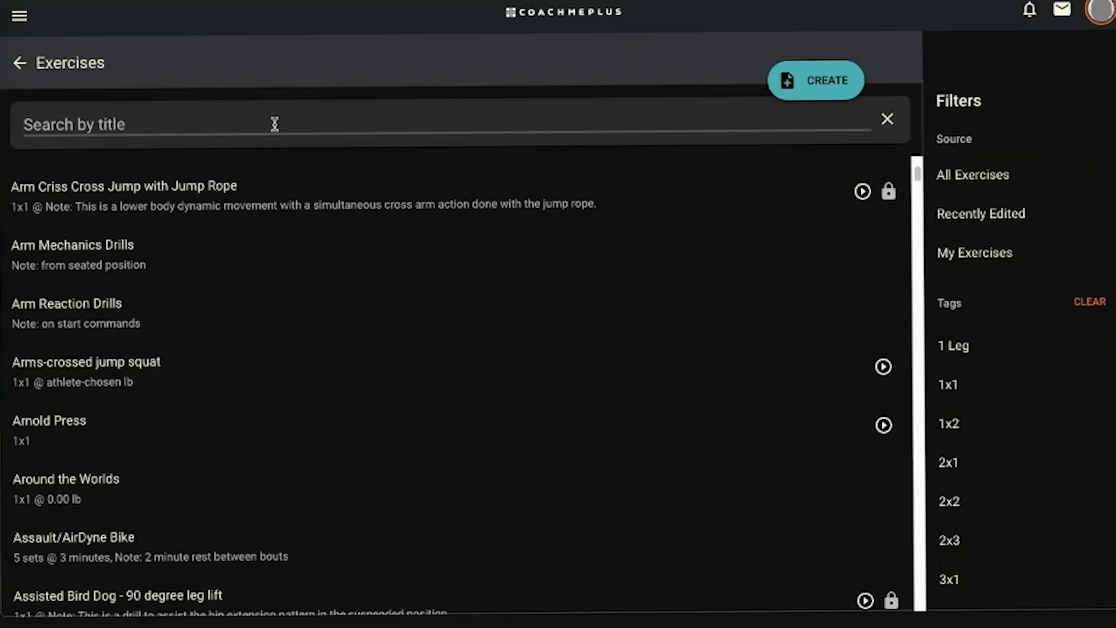
scroll(291, 480, down, 5)
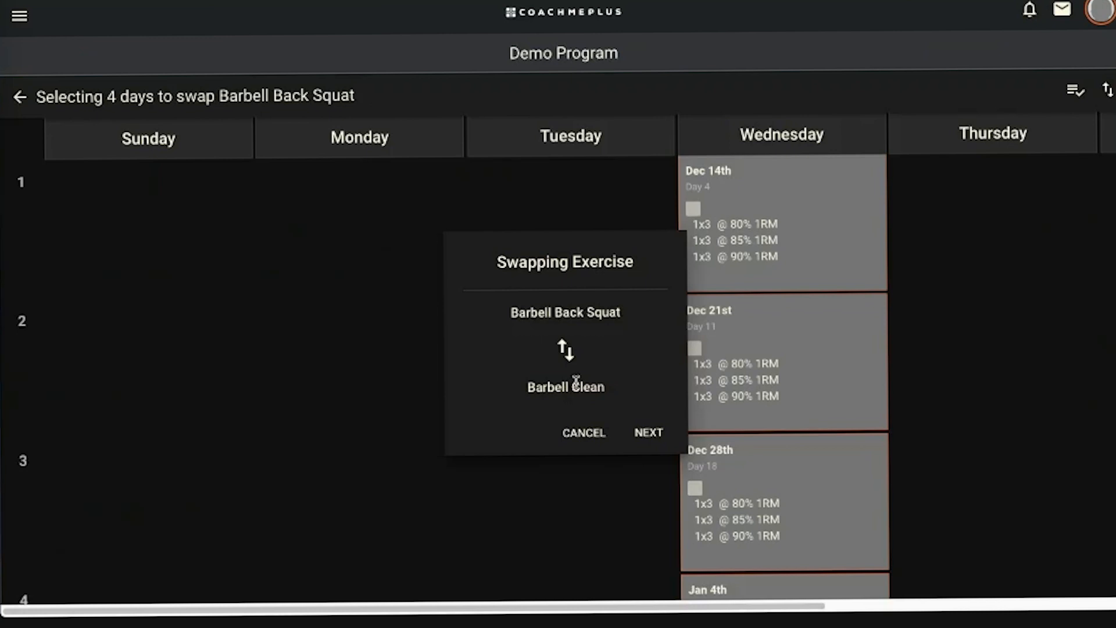
click(652, 435)
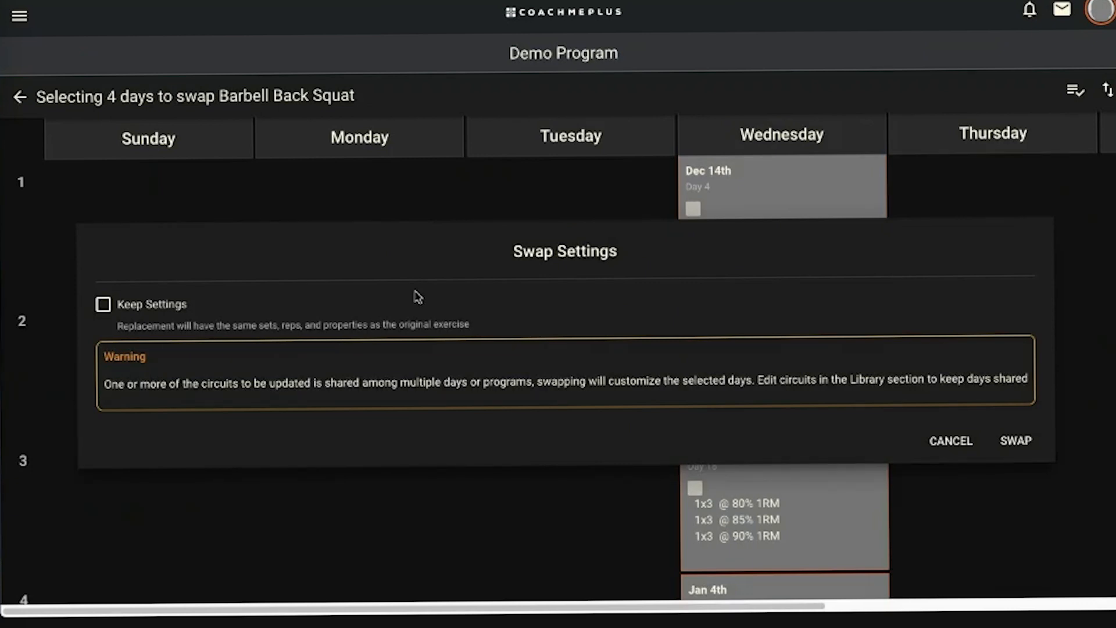
Step: Swap the exercise with Keep Settings off, so the original sets, reps and properties are not carried over
click(173, 308)
click(104, 307)
click(1026, 445)
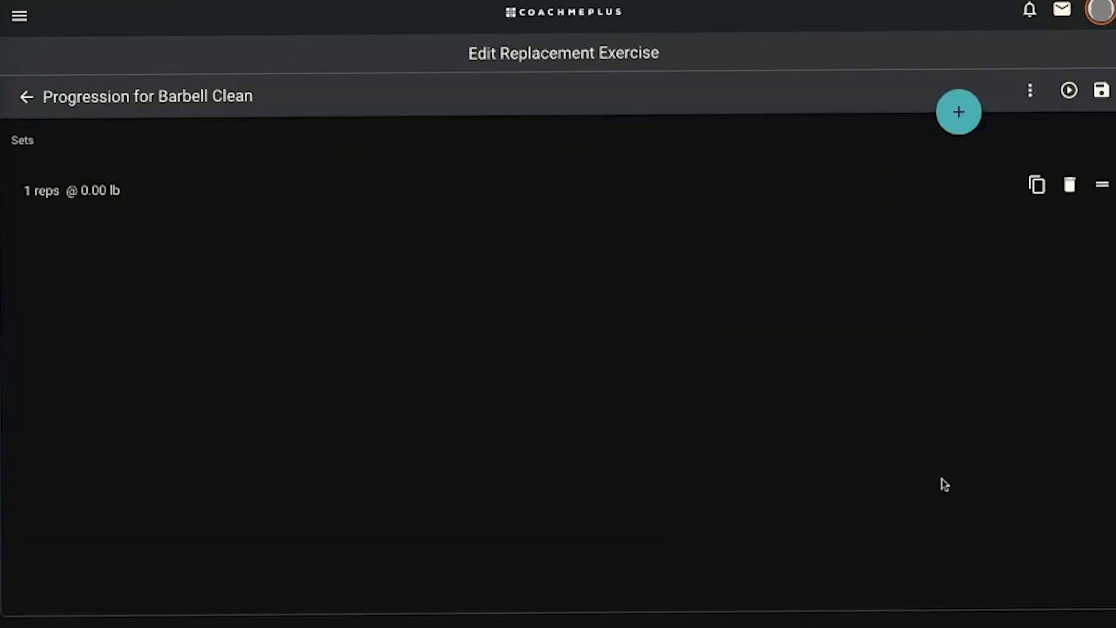
Step: Give the replacement Barbell Clean three sets of 4 reps, save its progression, and return to the program calendar
click(374, 200)
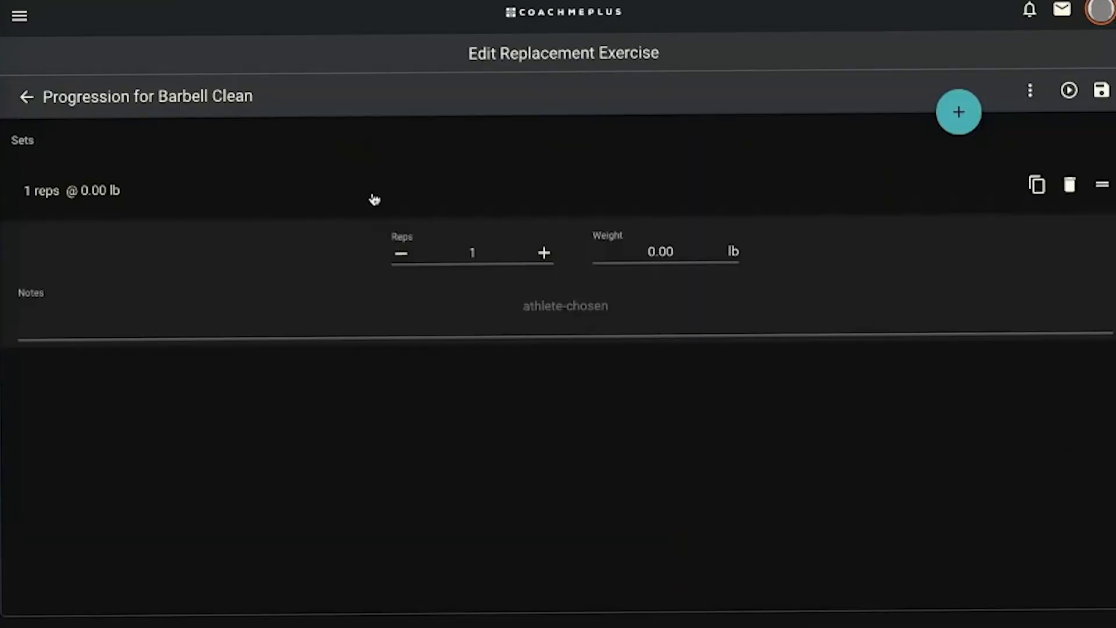
click(544, 252)
click(544, 252)
click(545, 252)
click(1037, 184)
click(1036, 185)
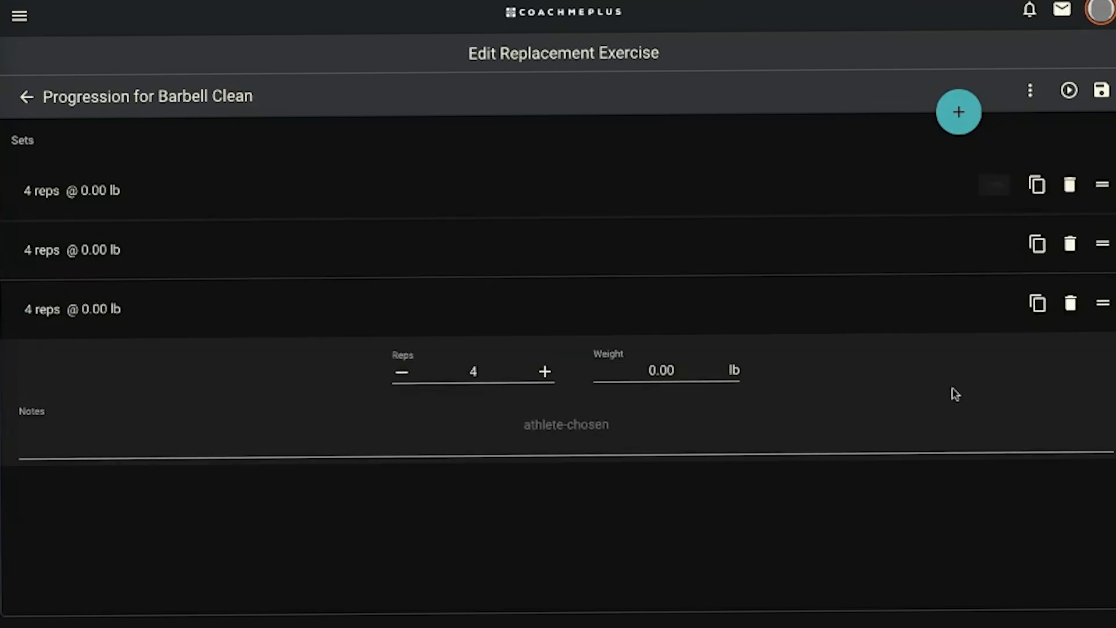
click(1108, 95)
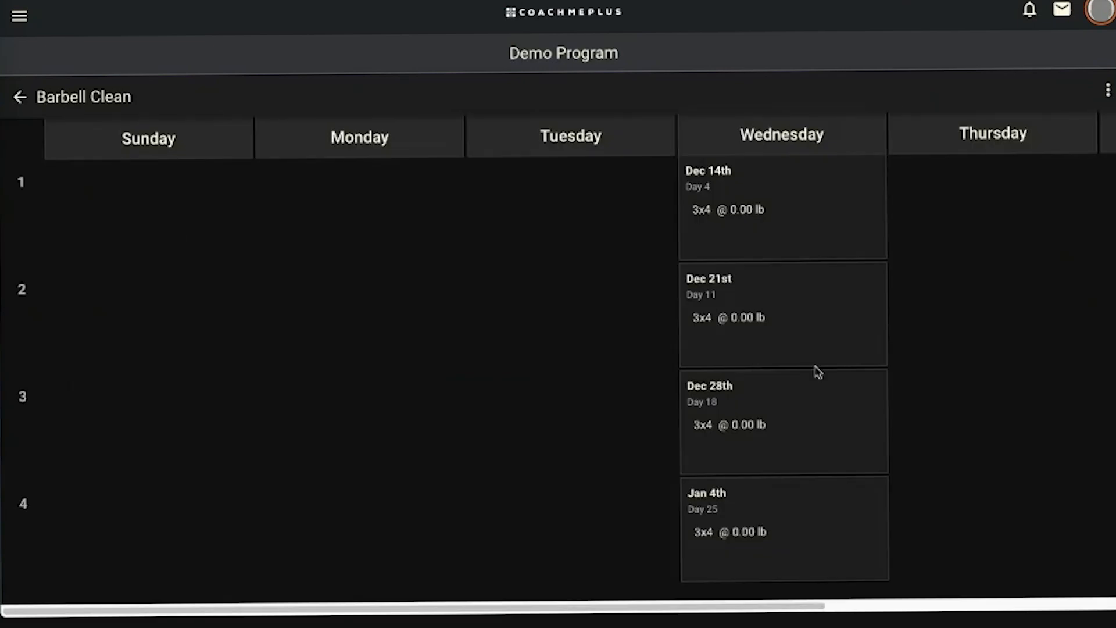
scroll(843, 401, down, 2)
scroll(860, 439, up, 2)
click(20, 96)
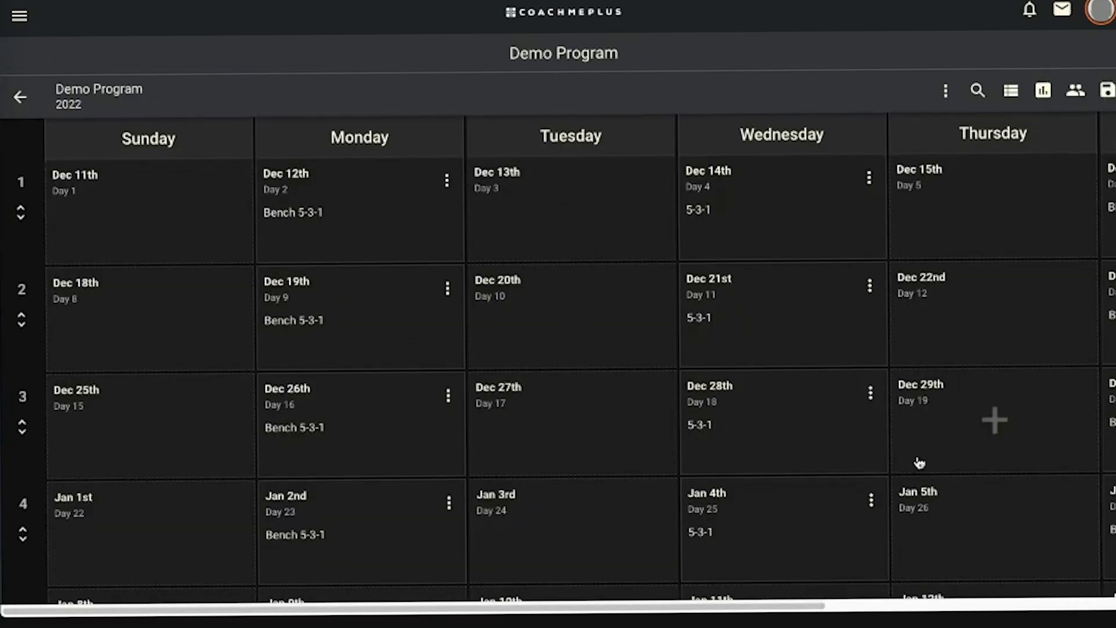
Step: Start assigning athletes to Demo Program and individually pick five athletes from the Extra [DEMO] > Athletes [DEMO] group
scroll(847, 467, down, 2)
scroll(844, 463, up, 2)
click(1076, 92)
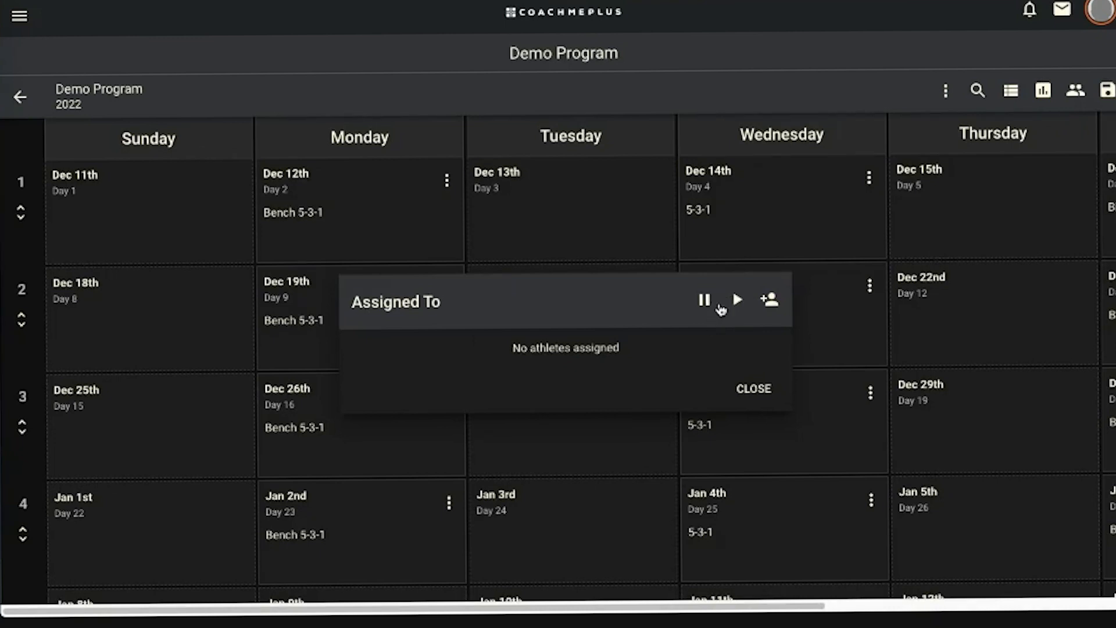
click(771, 300)
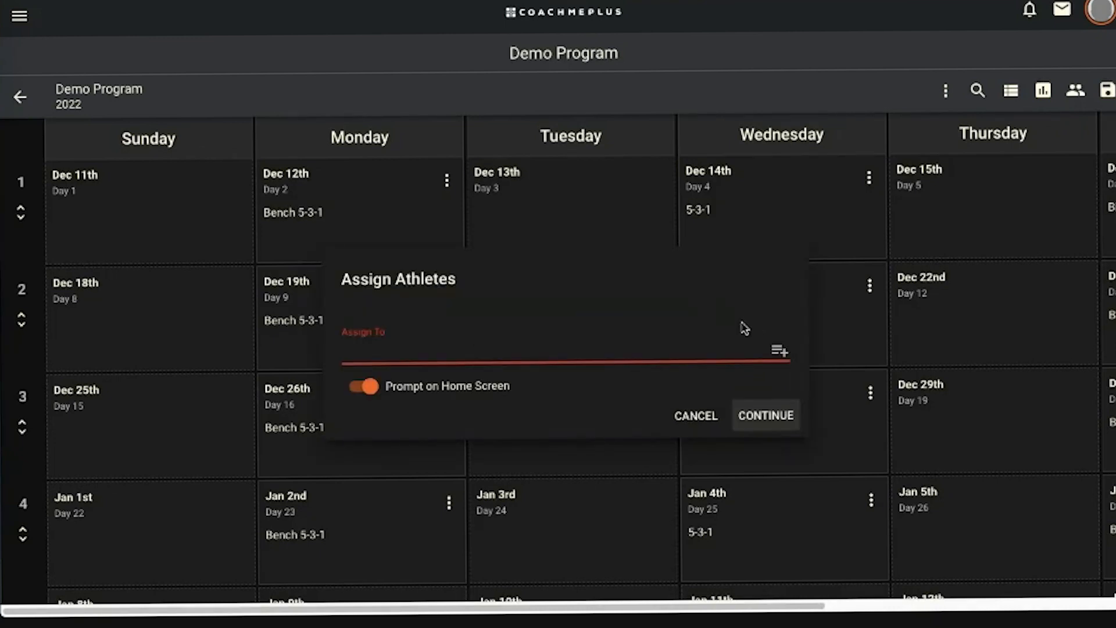
click(685, 353)
click(237, 382)
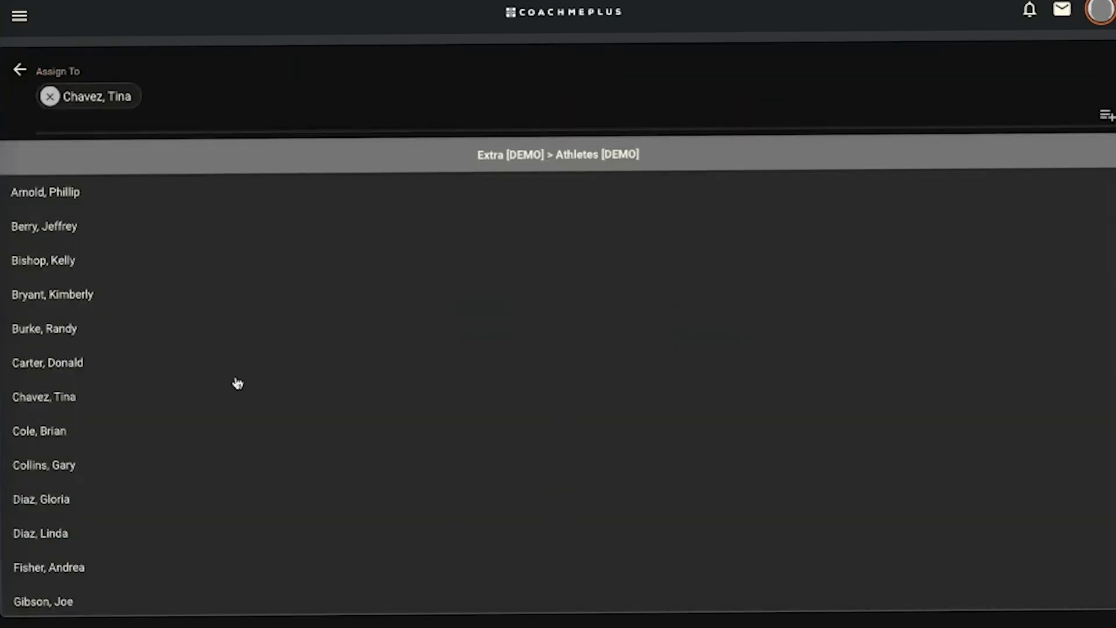
scroll(238, 384, down, 10)
click(239, 401)
click(250, 442)
click(259, 488)
scroll(268, 430, down, 5)
click(272, 377)
scroll(349, 418, down, 3)
scroll(436, 446, up, 20)
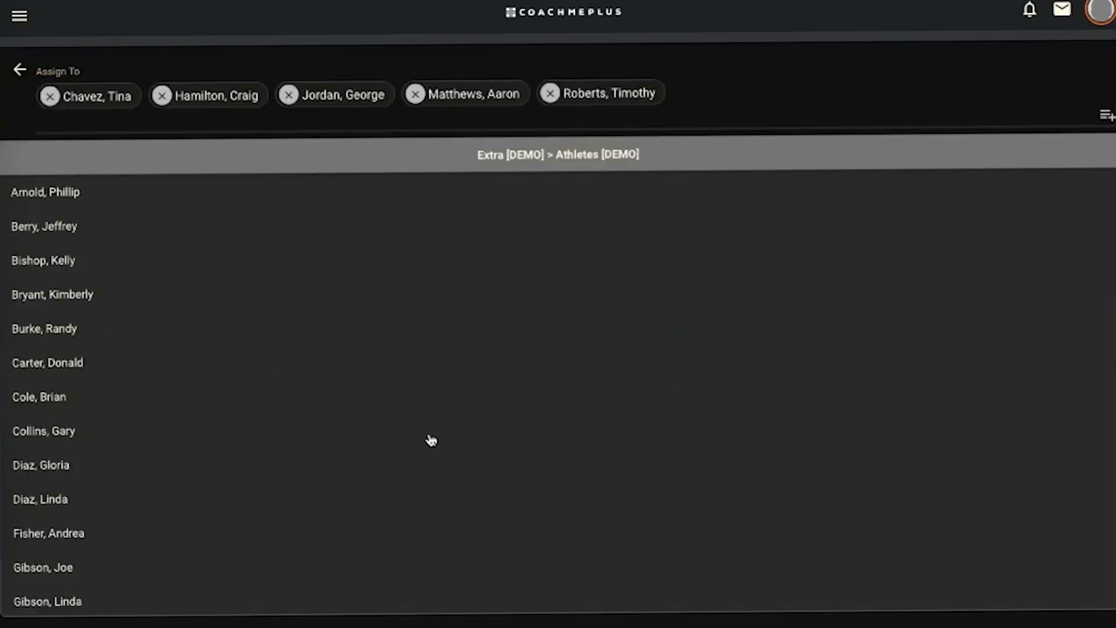
Step: Add the entire Extra [DEMO] > Athletes [DEMO] group to the assignment and continue with Prompt on Home Screen enabled
click(449, 162)
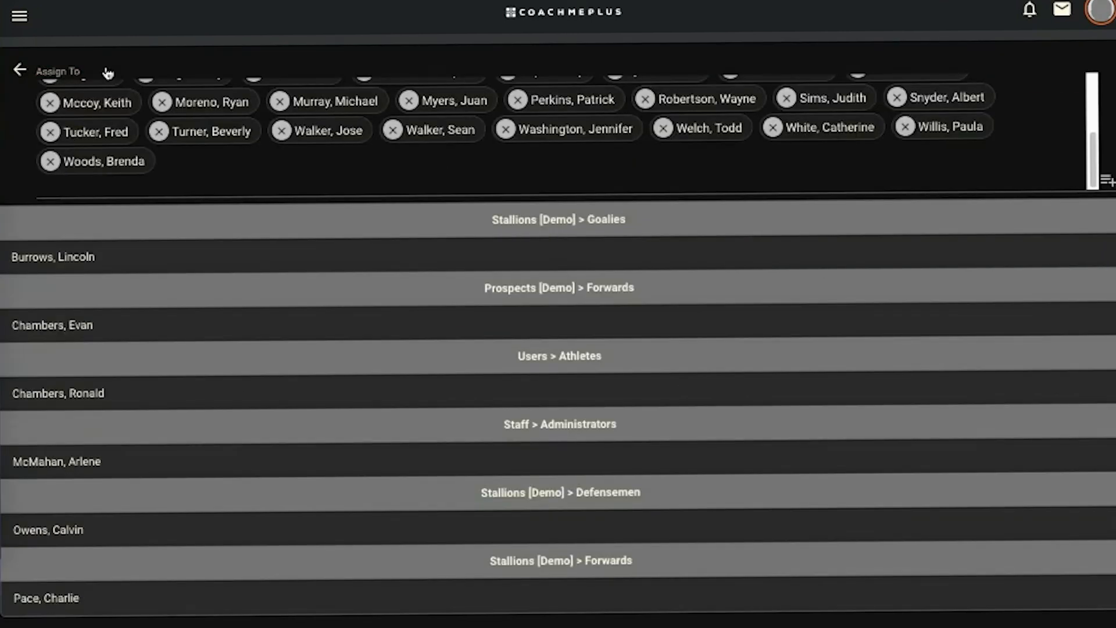
click(20, 69)
scroll(583, 429, down, 3)
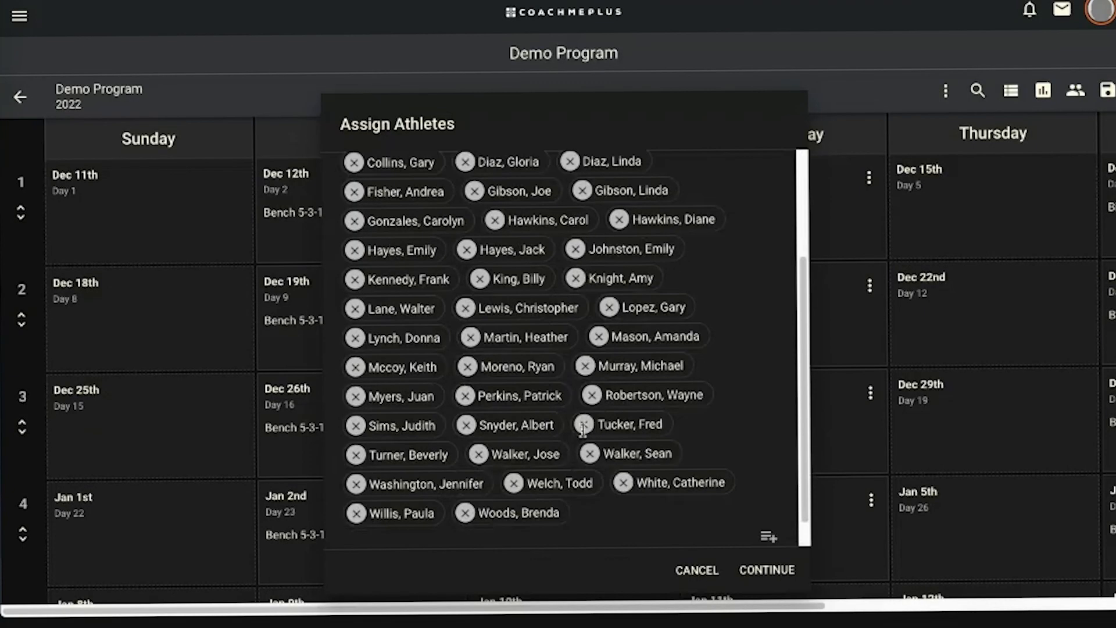
scroll(583, 429, down, 1)
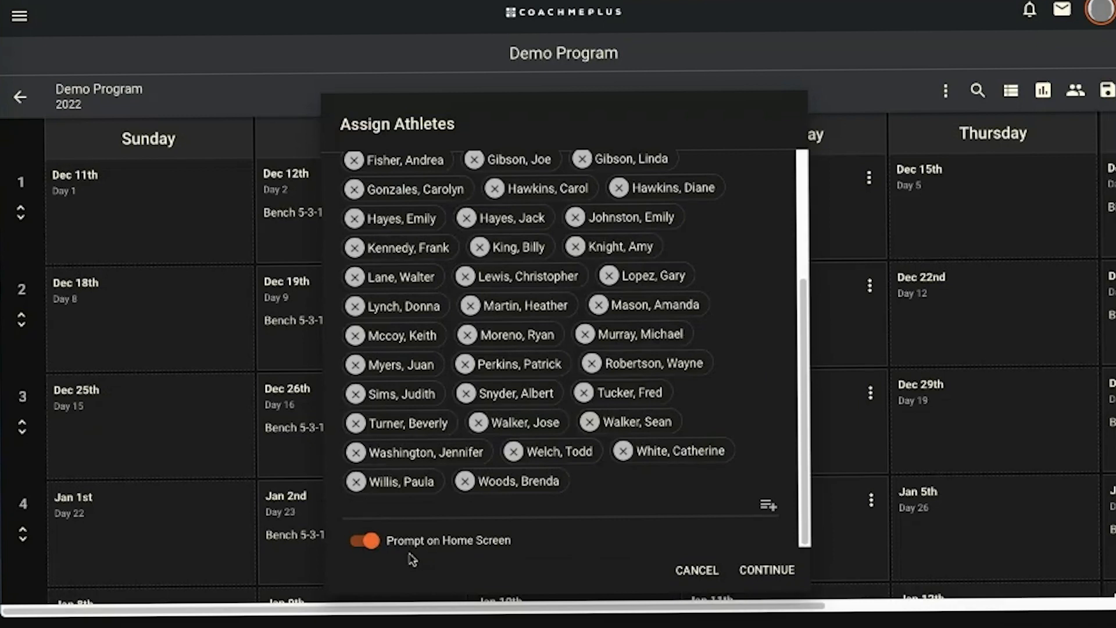
click(782, 571)
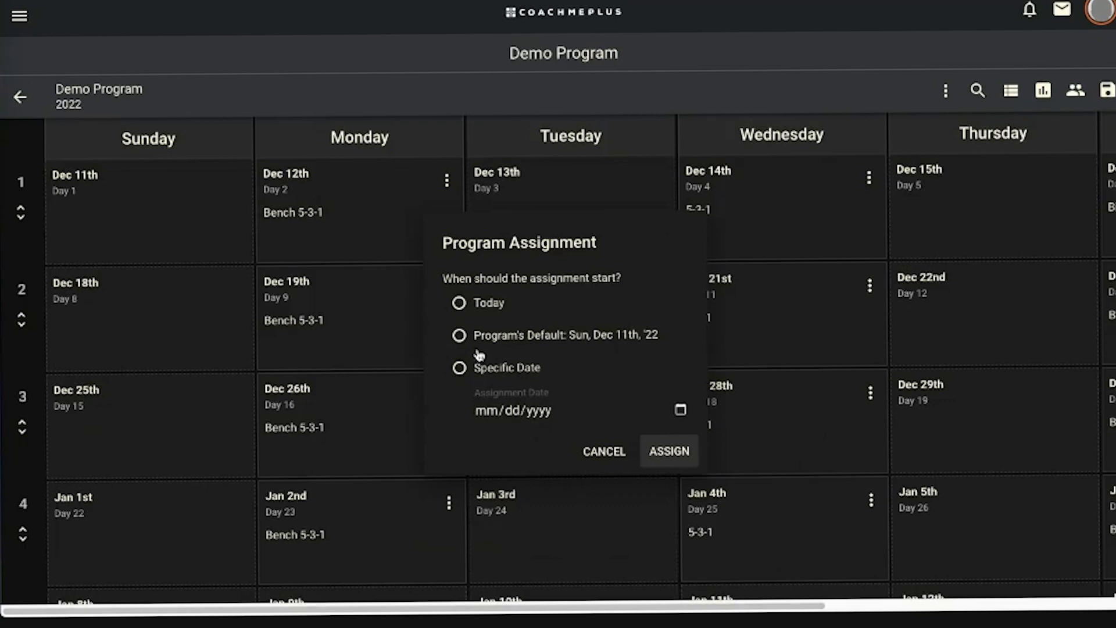
Step: Try the Today and program default start options, and choose Specific Date for the program assignment
click(477, 308)
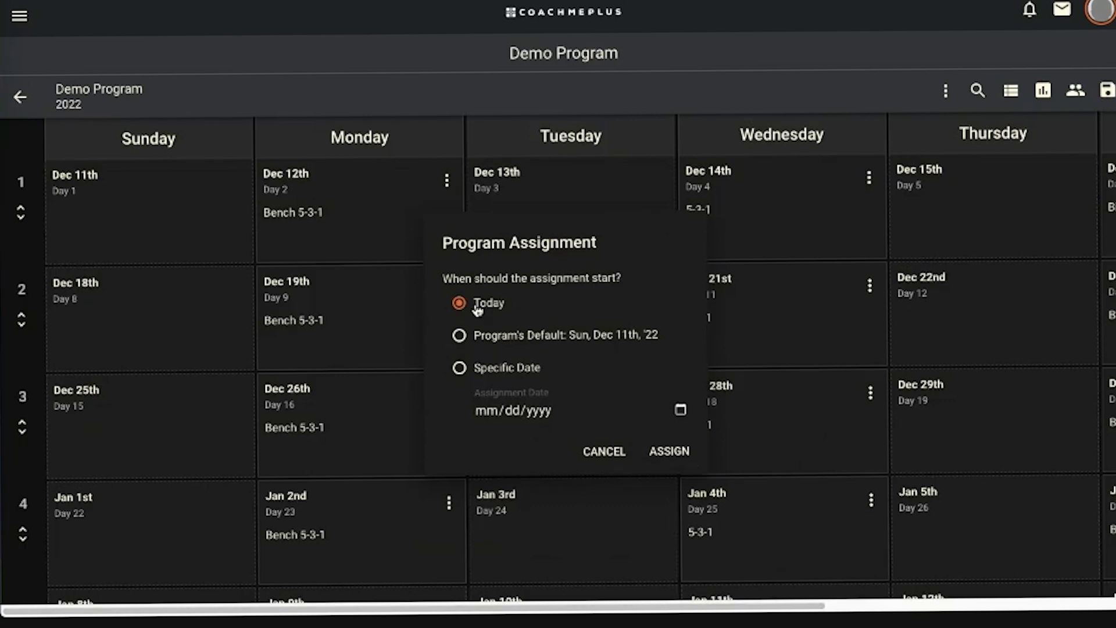
click(510, 336)
click(515, 369)
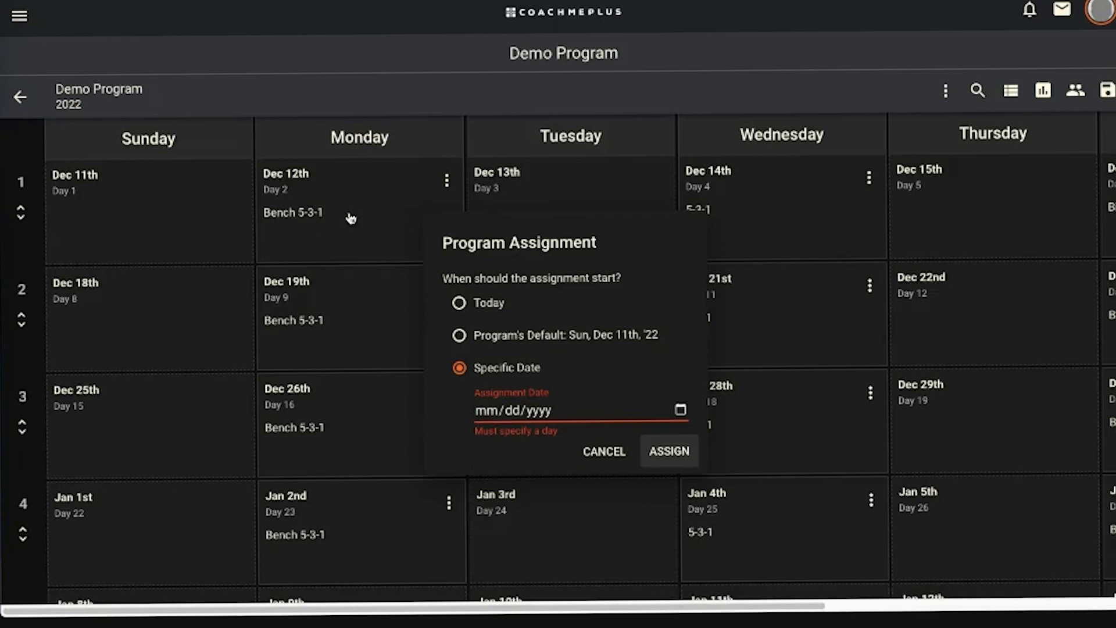
Step: Try 12/12/2022 and 12/11/2022 as the specific assignment date
click(680, 409)
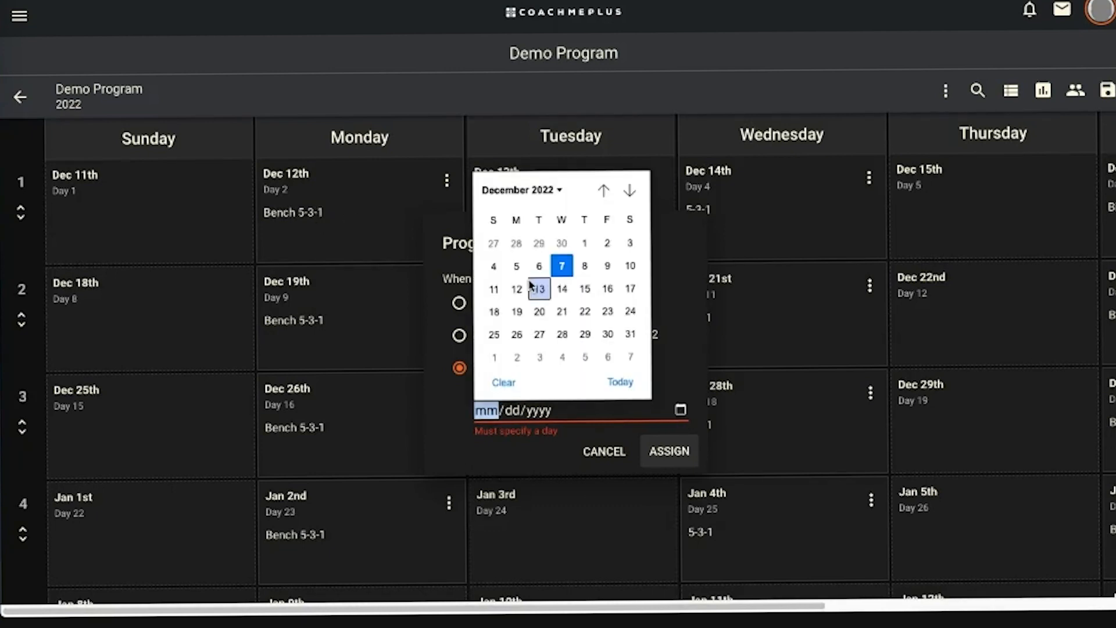
click(516, 289)
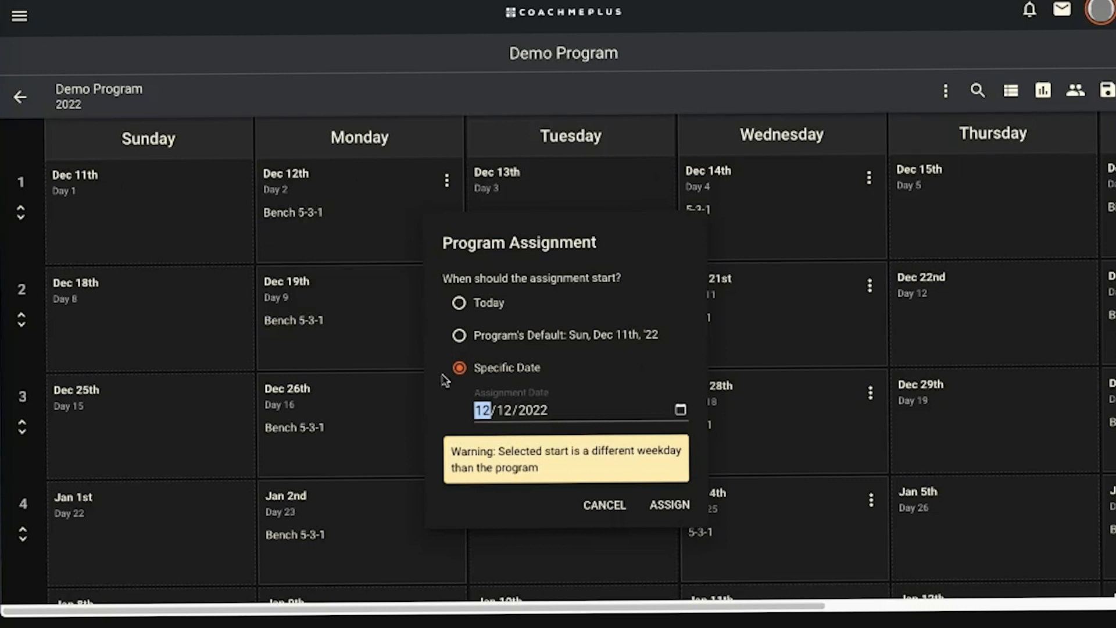
click(680, 411)
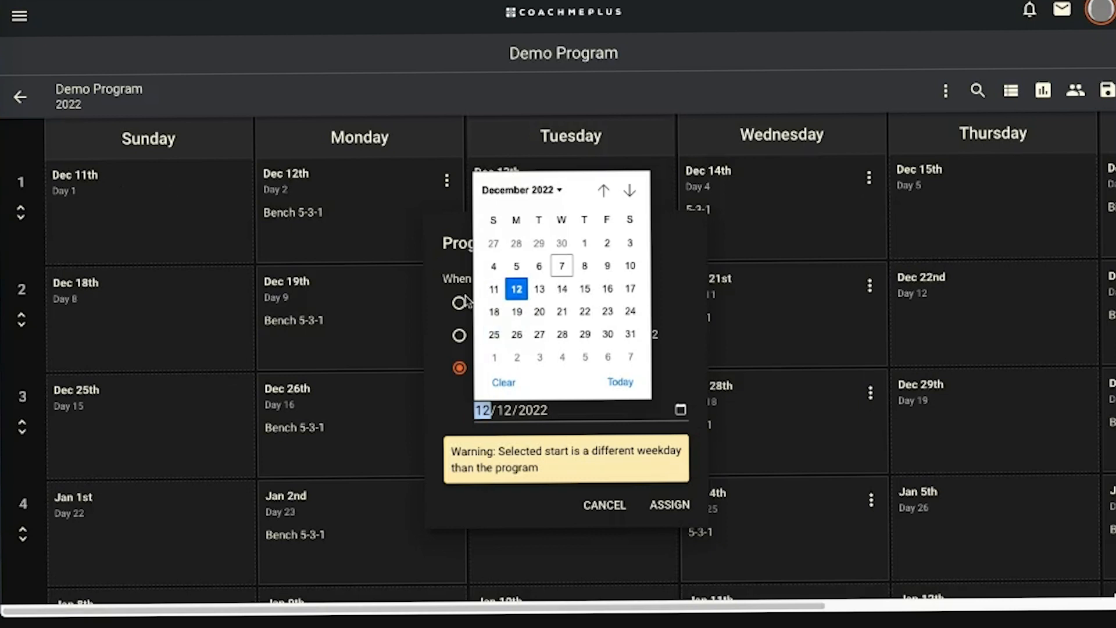
click(493, 289)
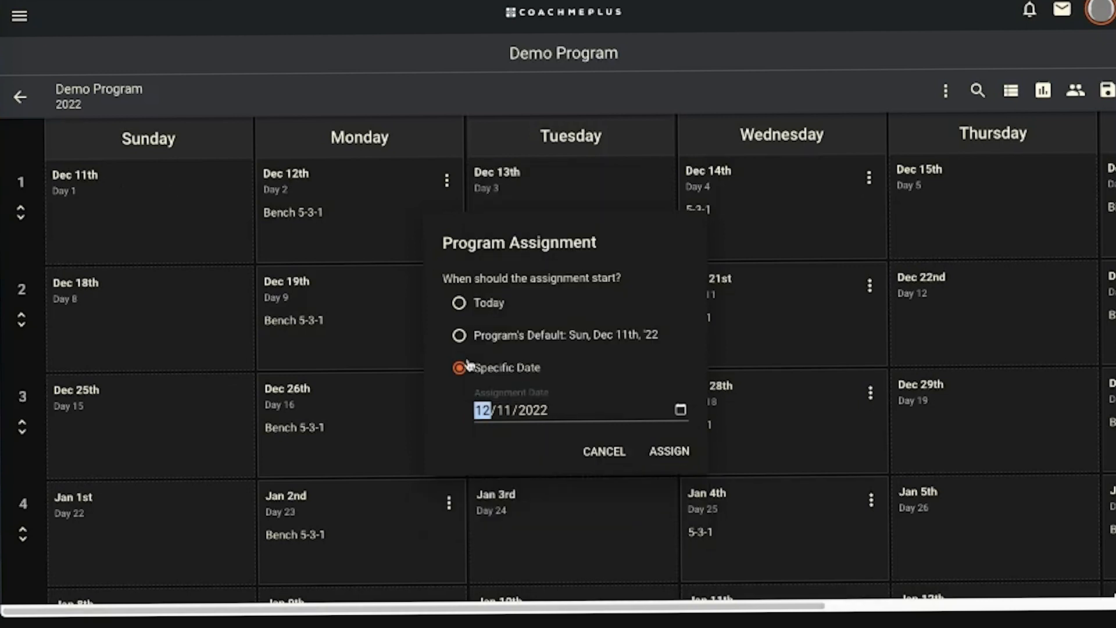
Step: Set the assignment date to 12/25/2022 and assign the program to the selected athletes
click(691, 412)
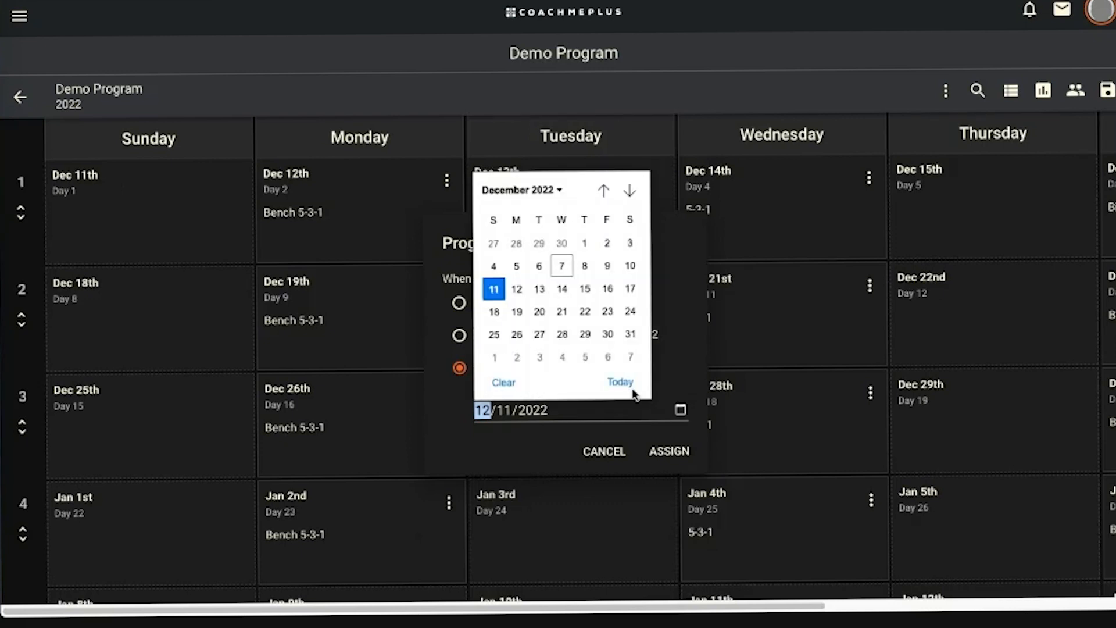
click(493, 332)
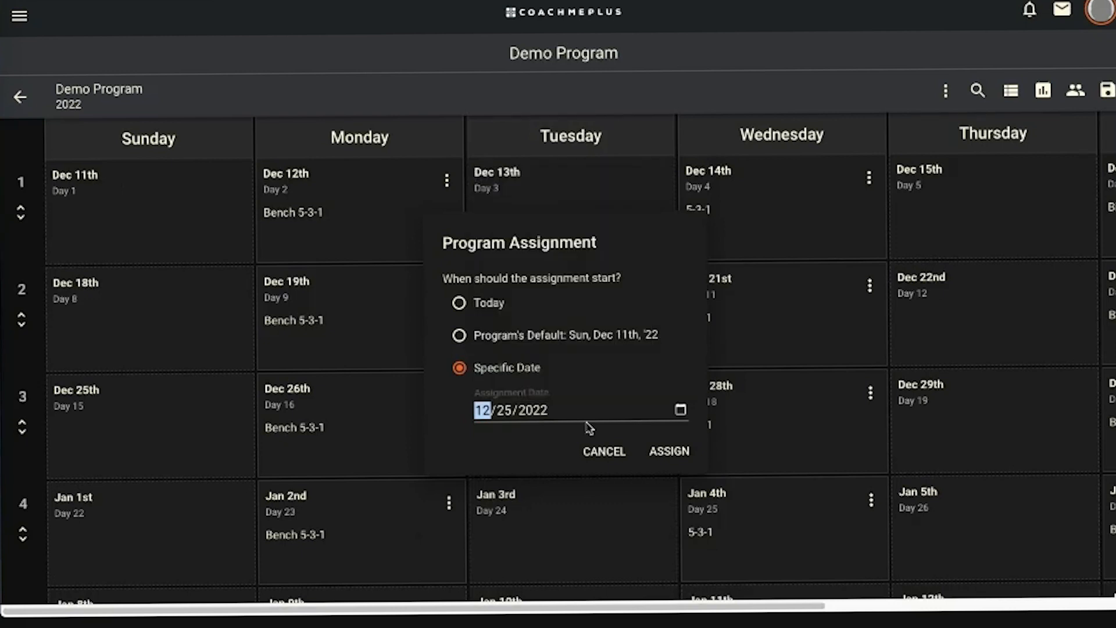
click(667, 456)
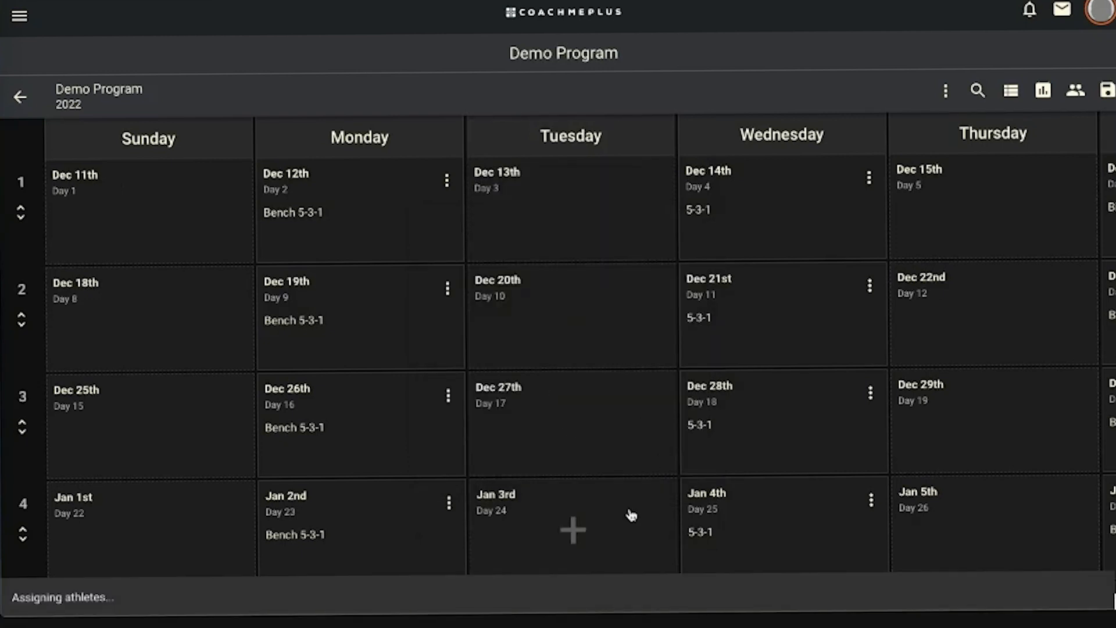